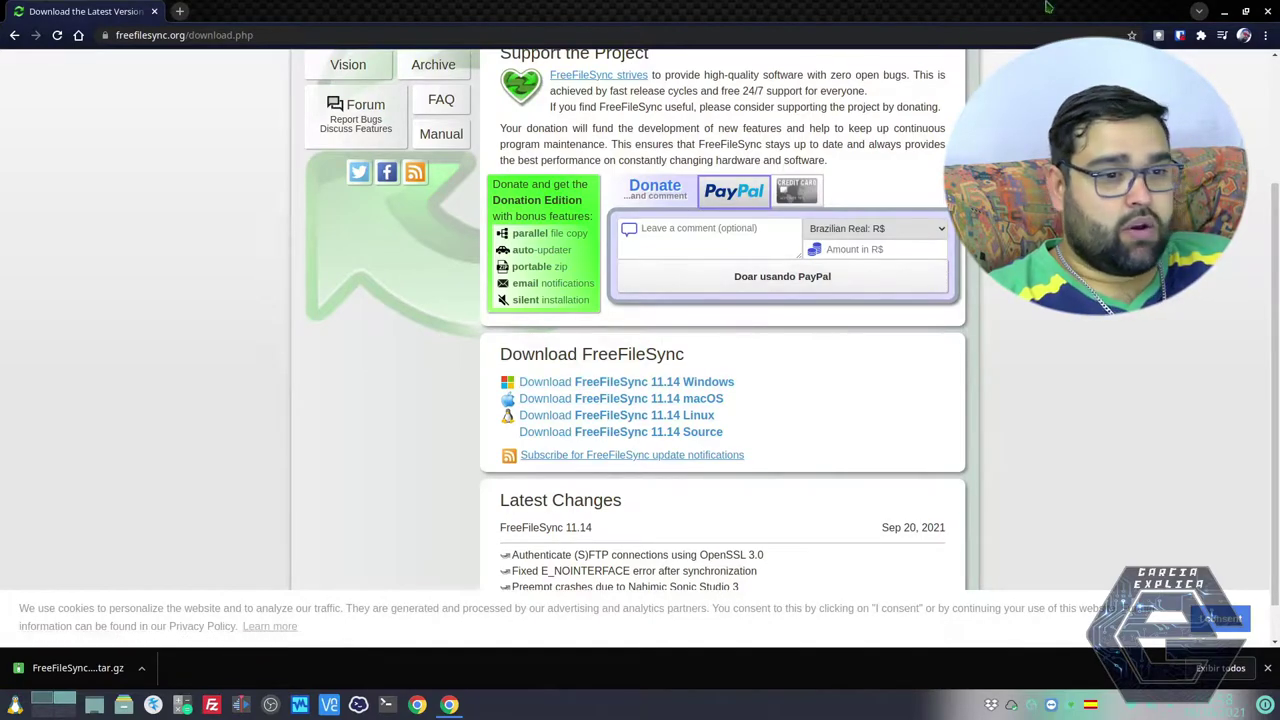
Minimize the browser, open the Downloads folder in the file manager and select FreeFileSync_11.14_Linux.tar.gz.
{"action": "left_click", "coordinate": [1224, 18]}
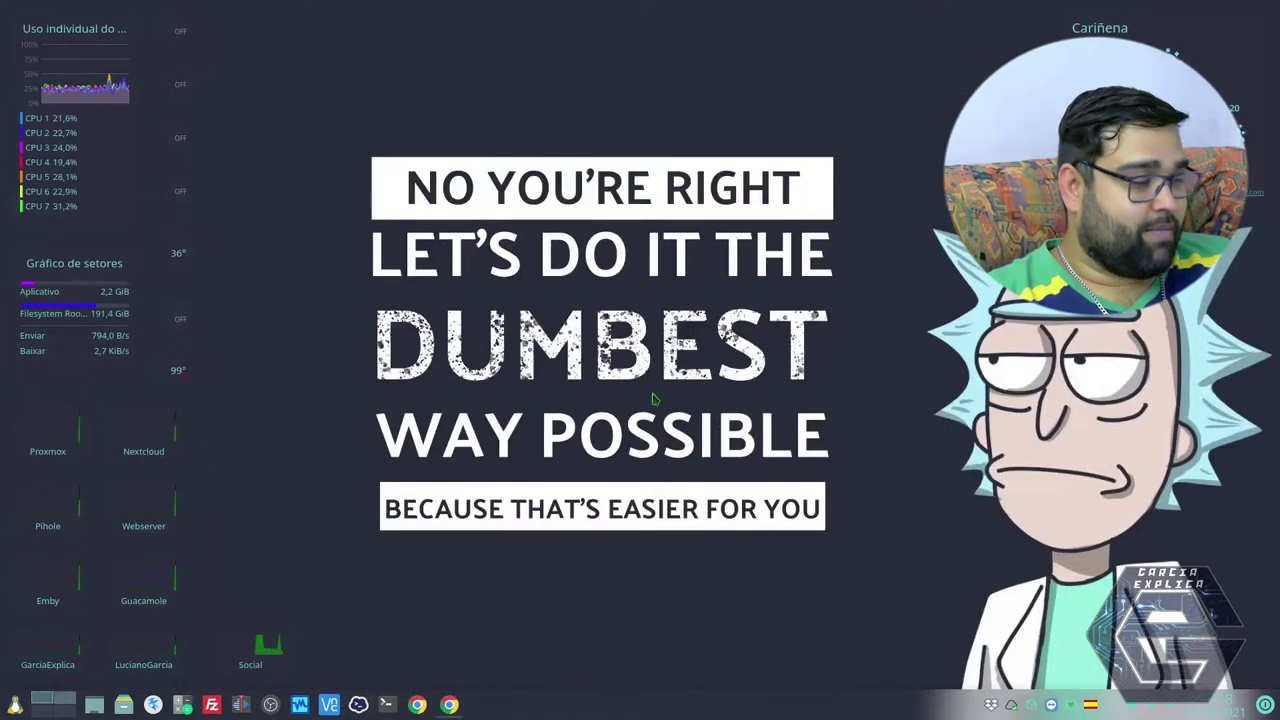
{"action": "key", "text": "super+e"}
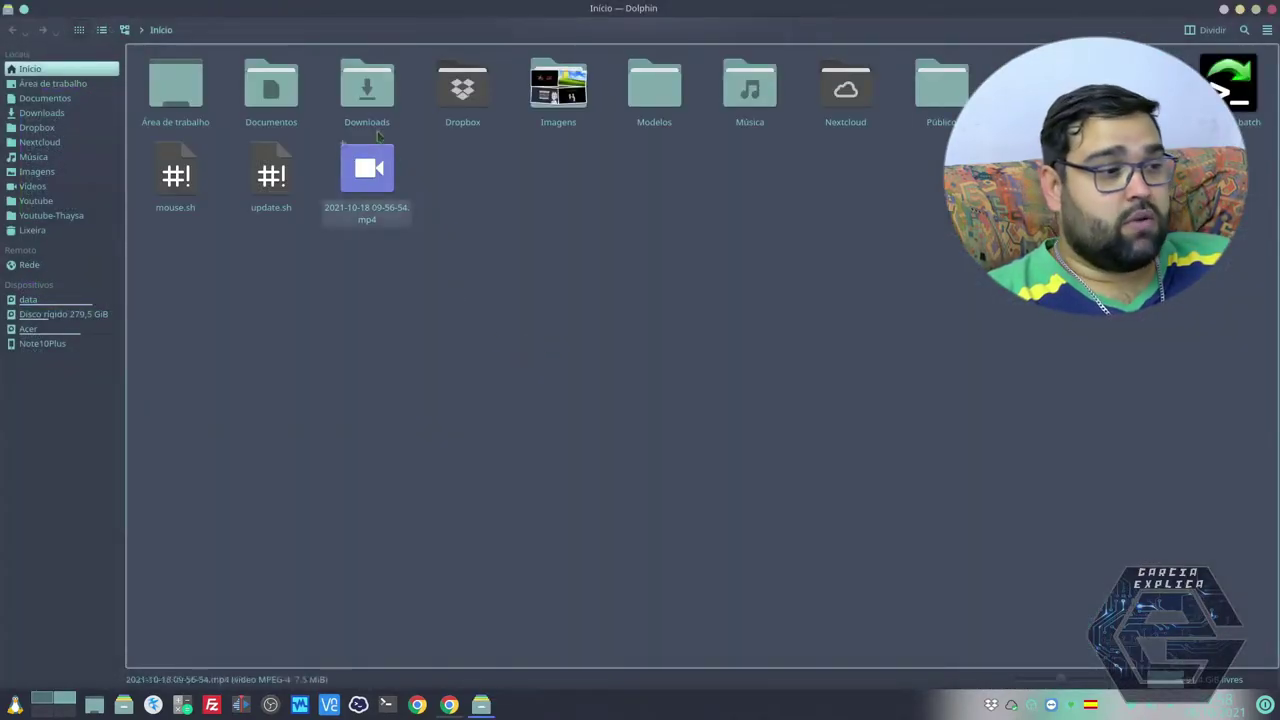
{"action": "left_click", "coordinate": [367, 88]}
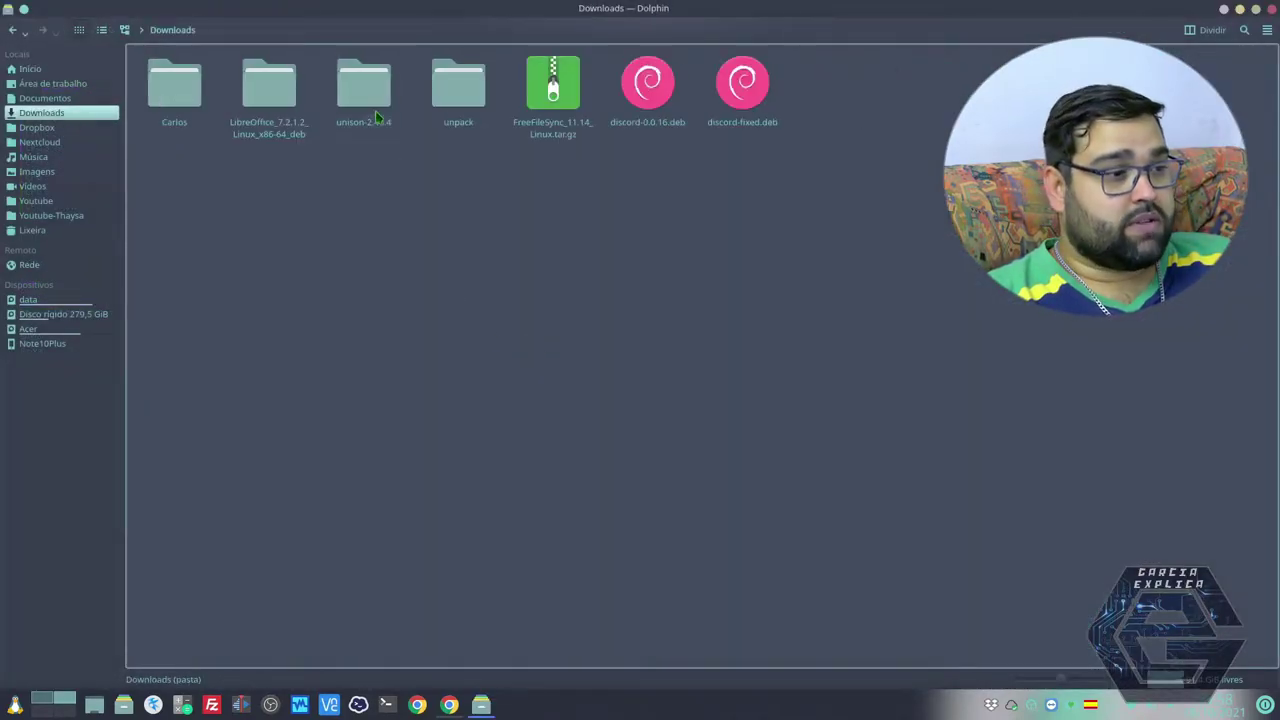
{"action": "left_click", "coordinate": [578, 126]}
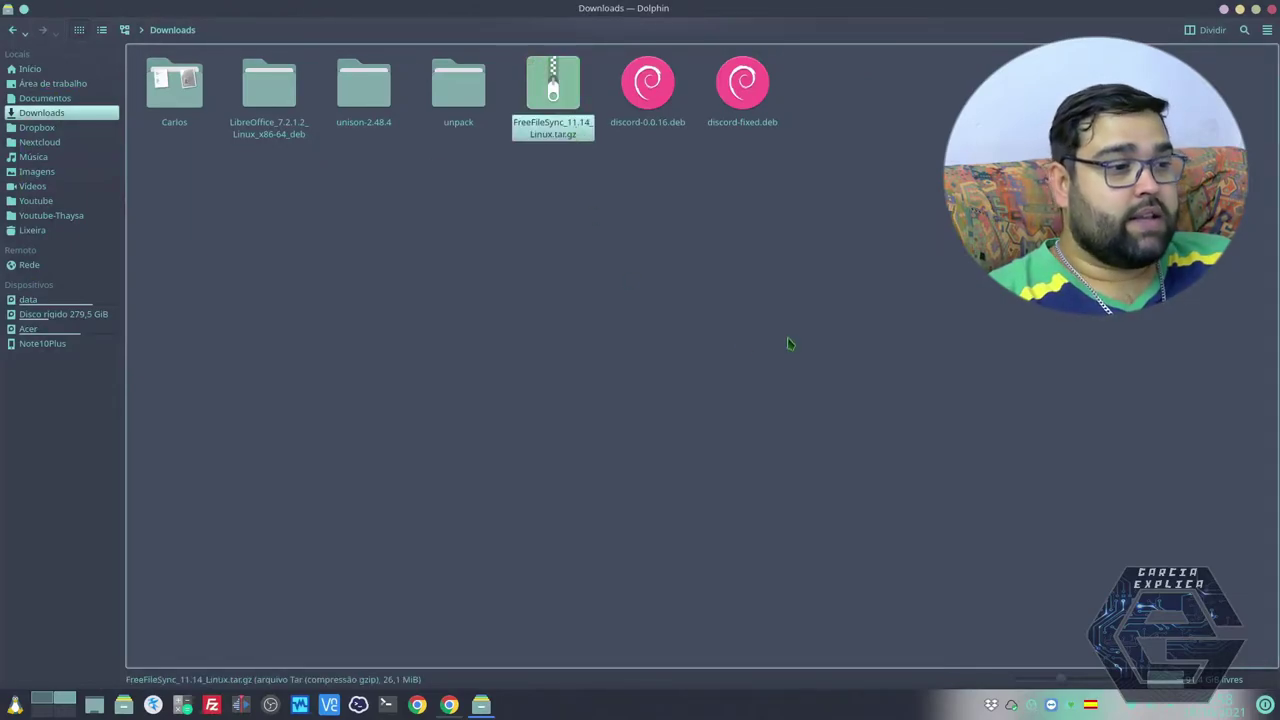
Extract FreeFileSync_11.14_Linux.tar.gz with the tar command in the file manager's built-in terminal.
{"action": "key", "text": "F4"}
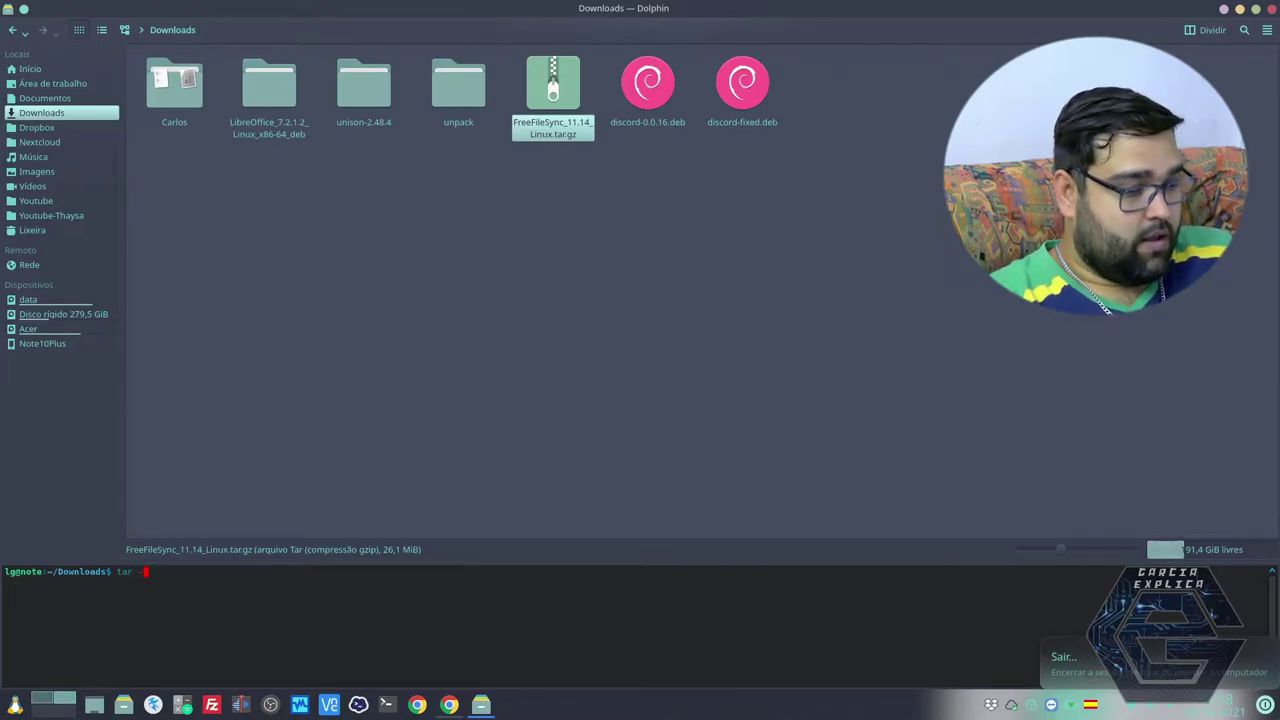
{"action": "type", "text": "tar -xvzf Fre"}
{"action": "key", "text": "Tab"}
{"action": "key", "text": "Return"}
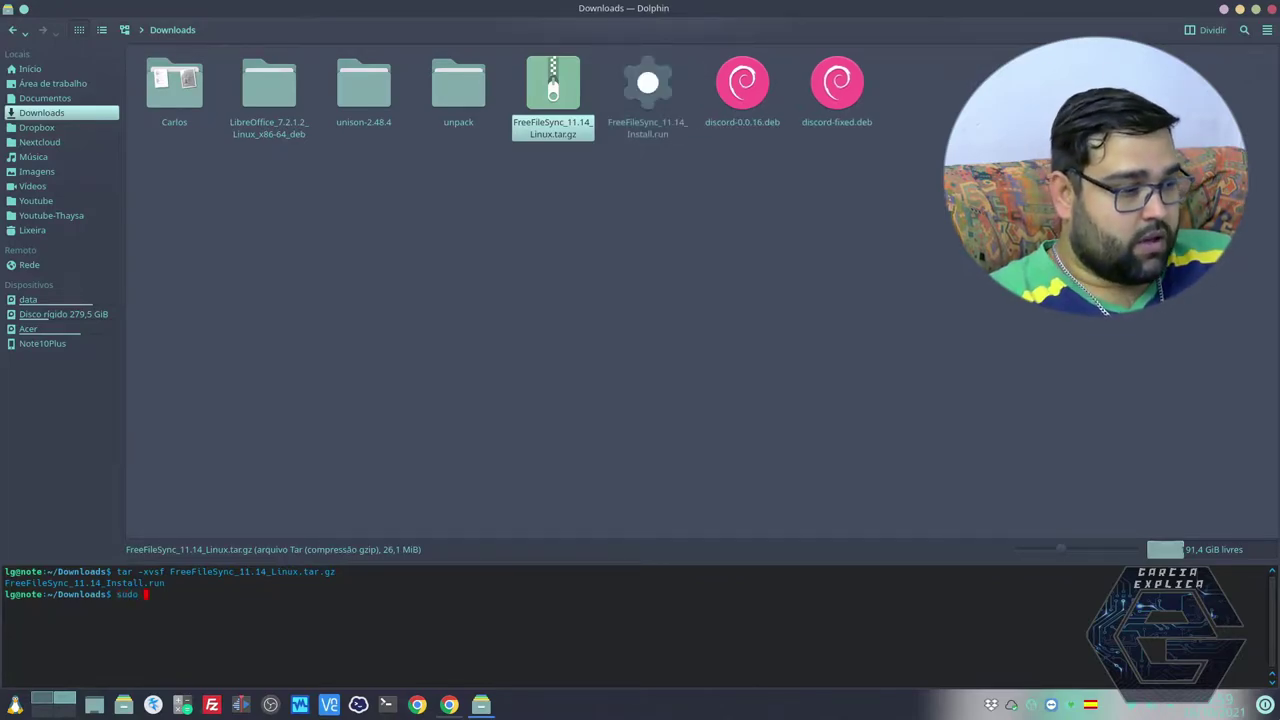
{"action": "type", "text": "sudo ./F"}
{"action": "key", "text": "Tab"}
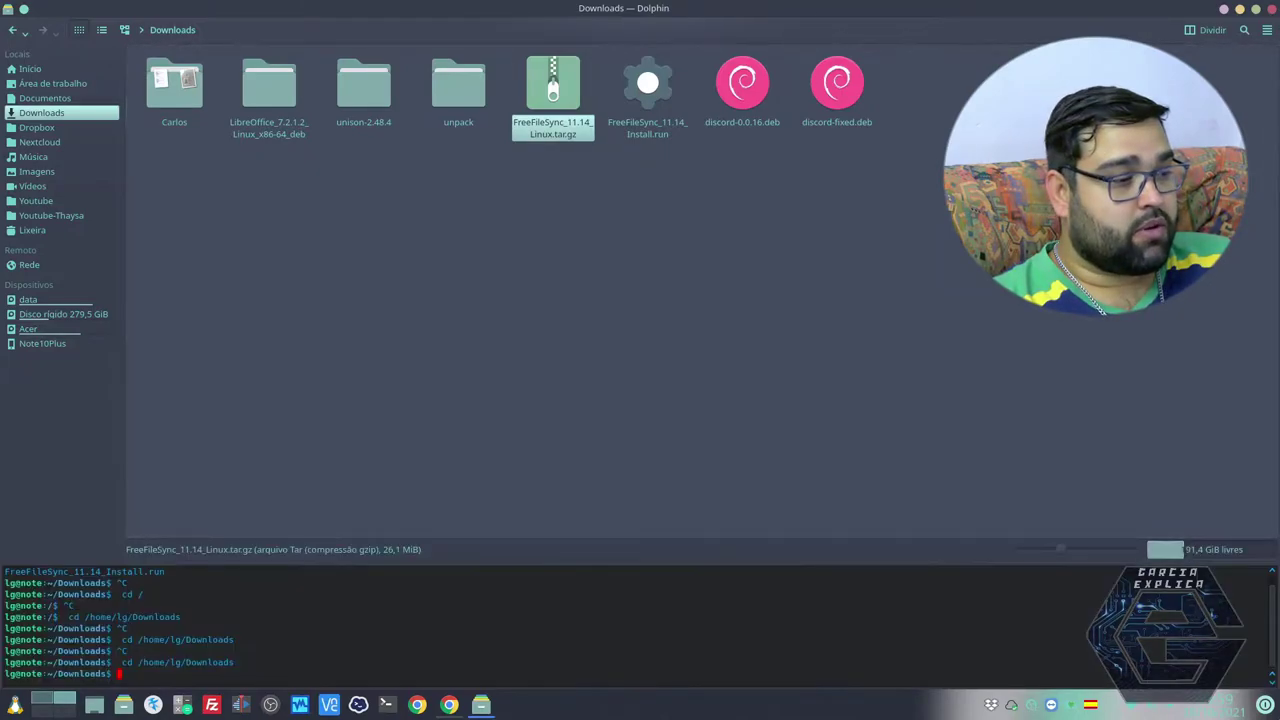
{"action": "key", "text": "F4"}
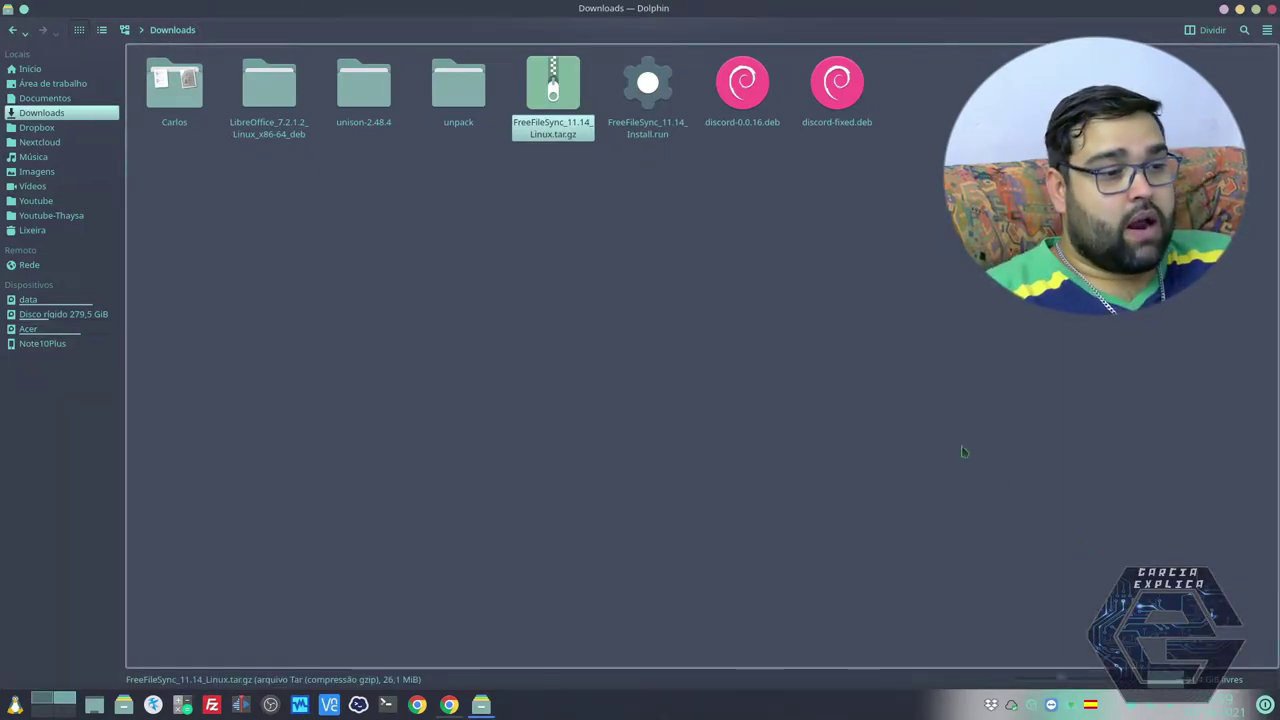
List the Downloads folder's files with ls in a separate terminal, highlight the .run installer's name and close the terminal.
{"action": "right_click", "coordinate": [615, 251]}
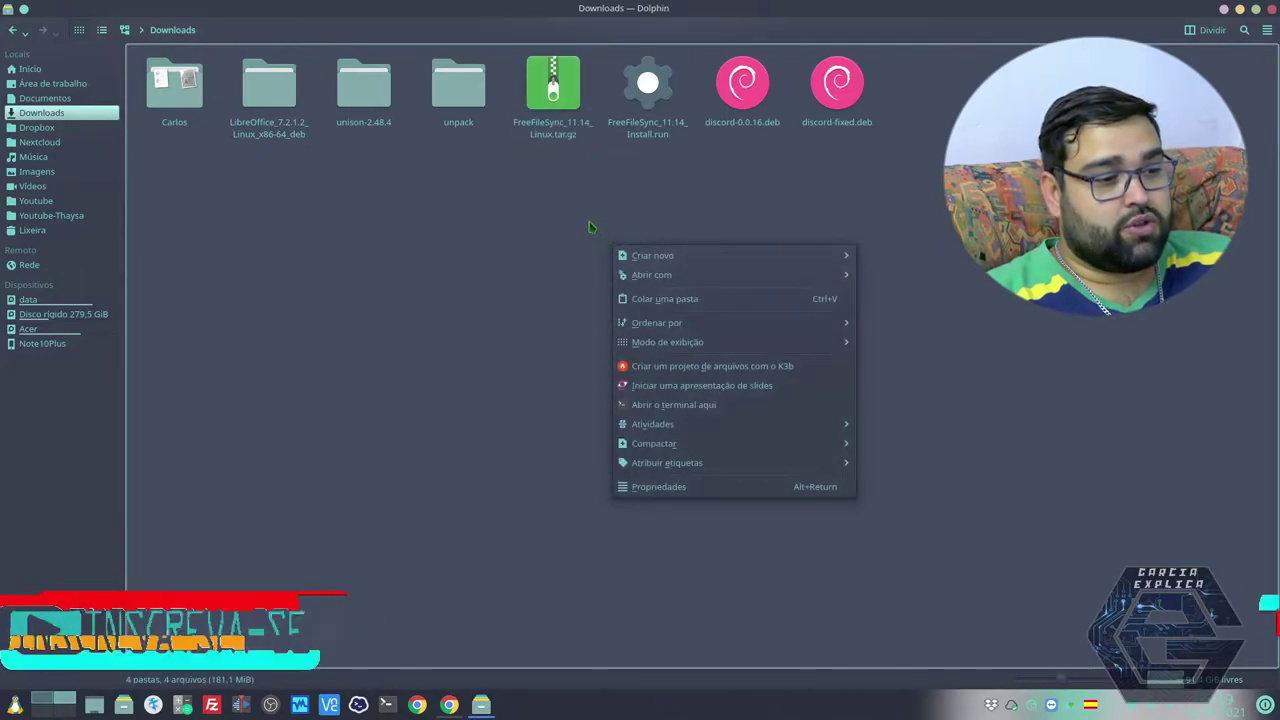
{"action": "left_click", "coordinate": [686, 408]}
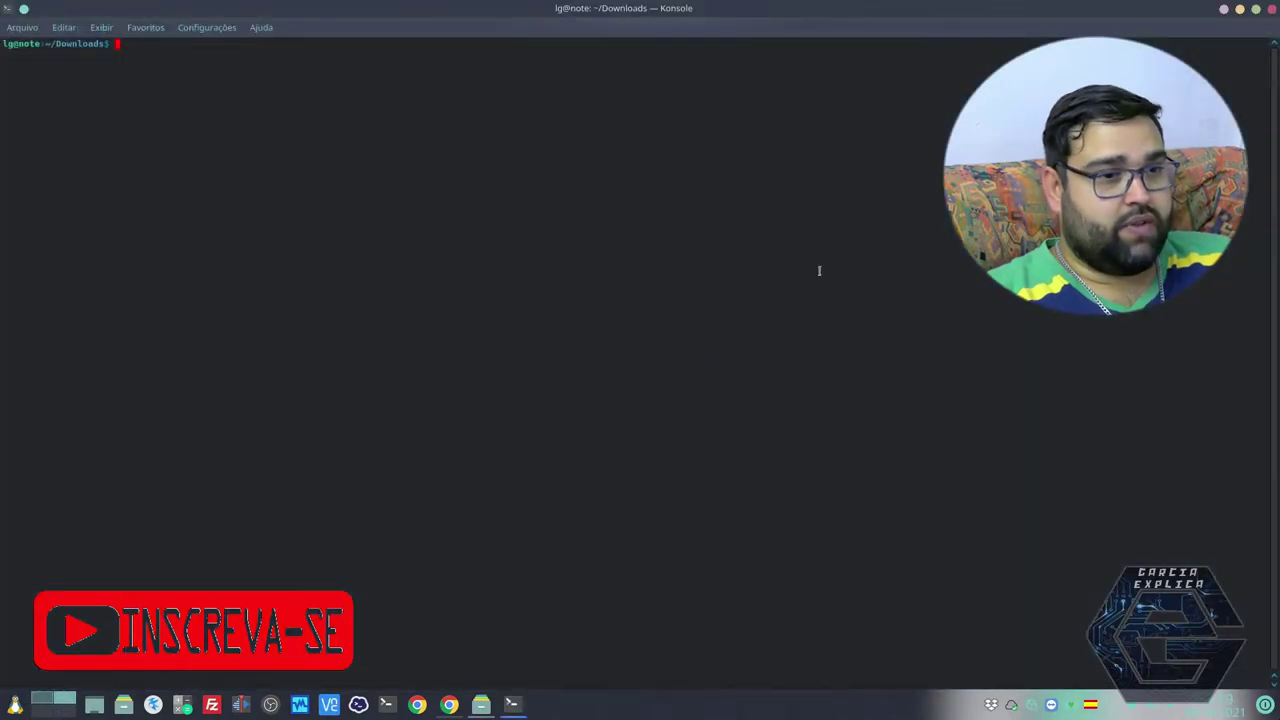
{"action": "type", "text": "ls"}
{"action": "key", "text": "Return"}
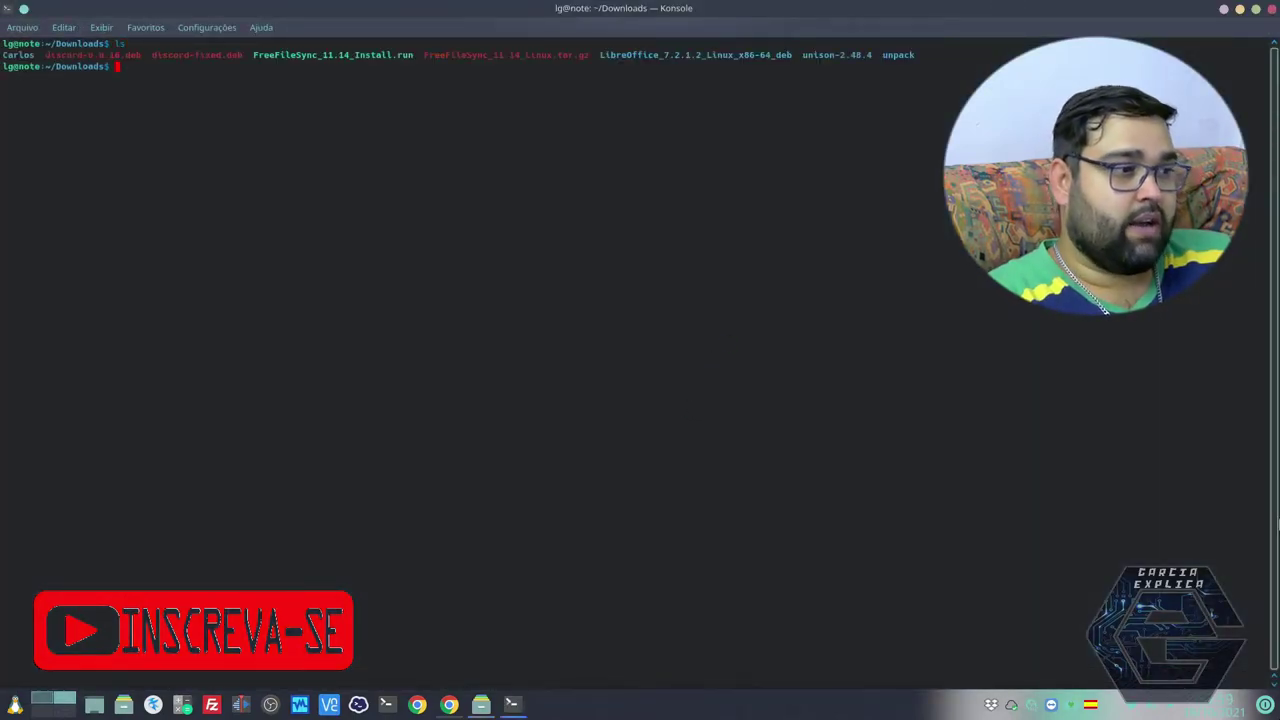
{"action": "left_click_drag", "start_coordinate": [326, 55], "coordinate": [433, 55]}
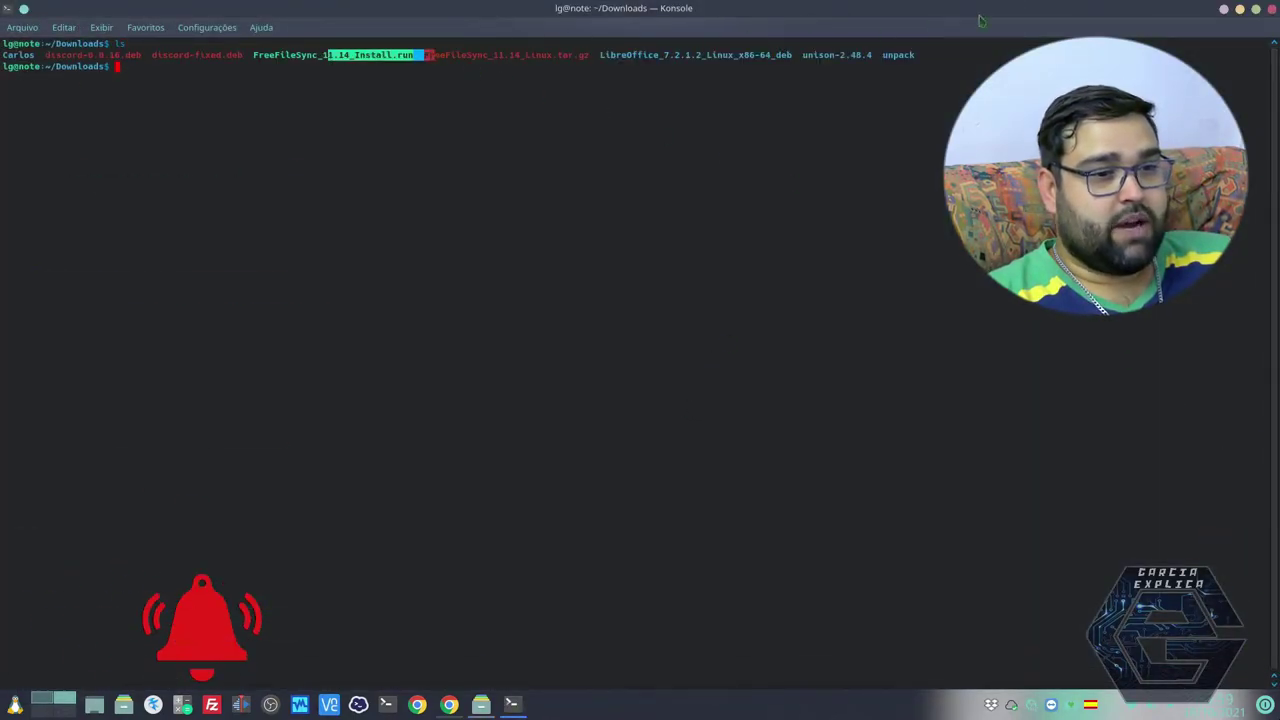
{"action": "left_click", "coordinate": [1266, 9]}
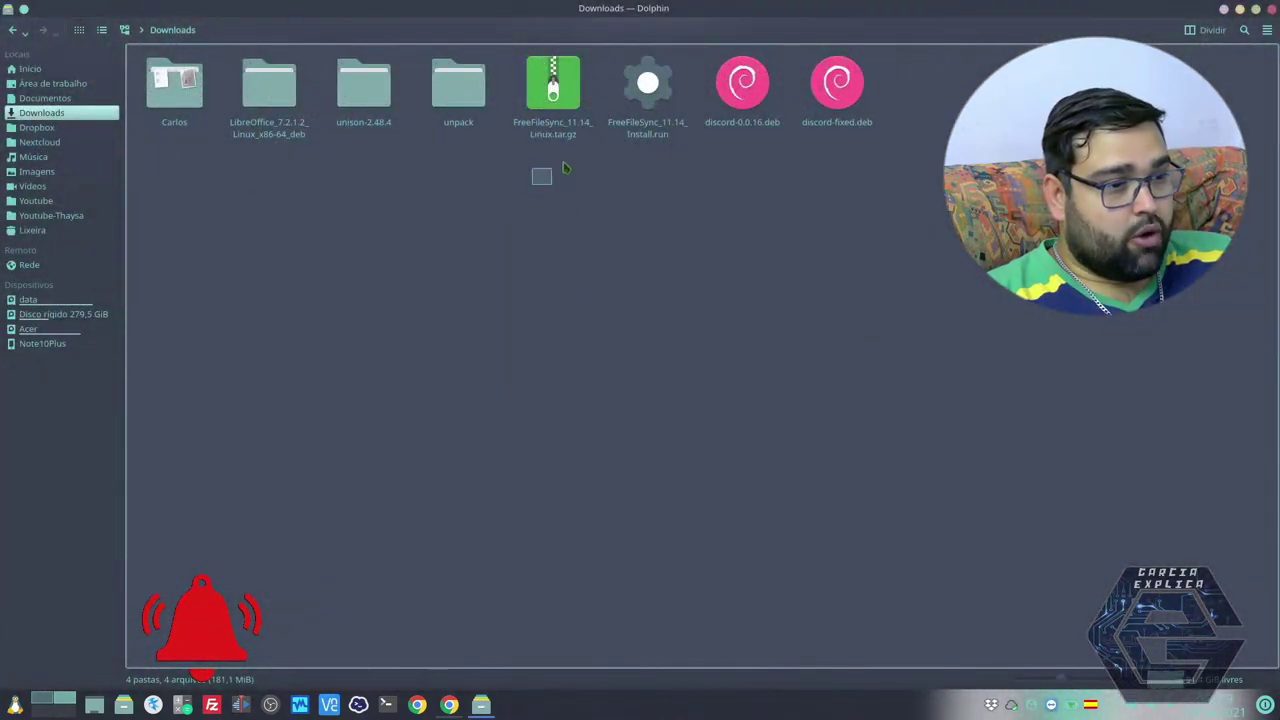
Delete the FreeFileSync archive and installer from Downloads, and launch the installed FreeFileSync application.
{"action": "key", "text": "Delete"}
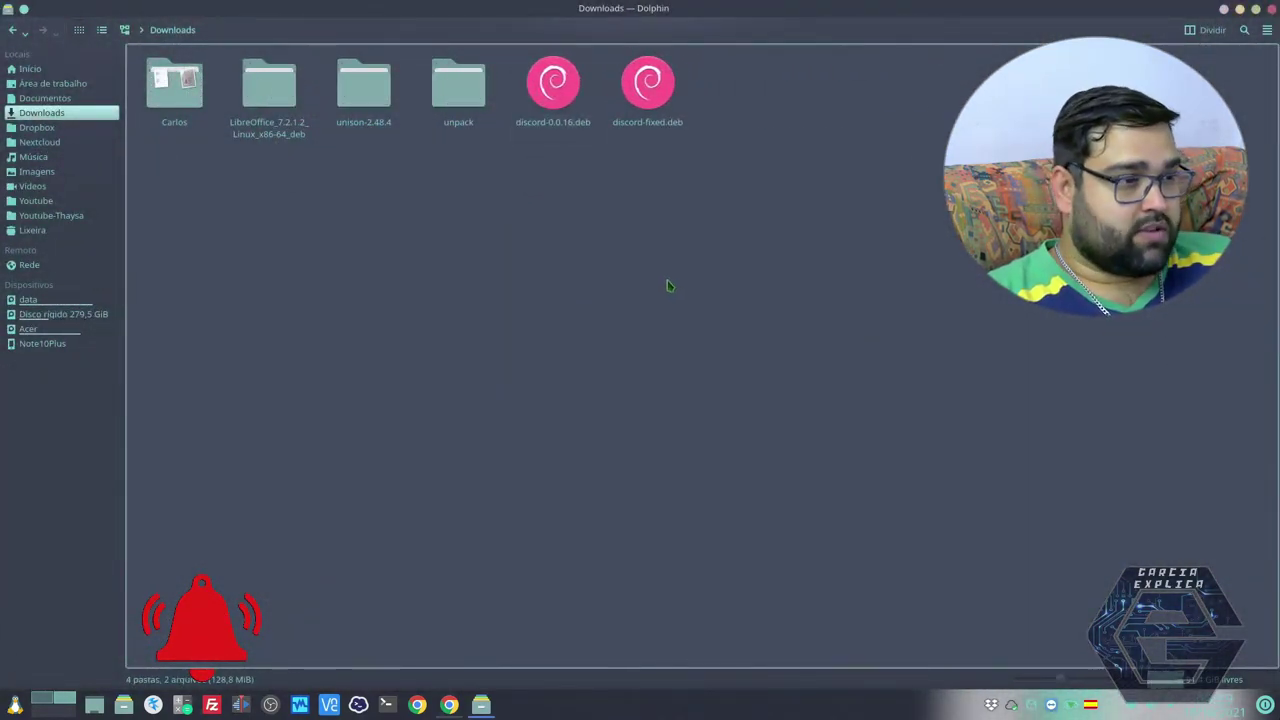
{"action": "key", "text": "super"}
{"action": "type", "text": "free"}
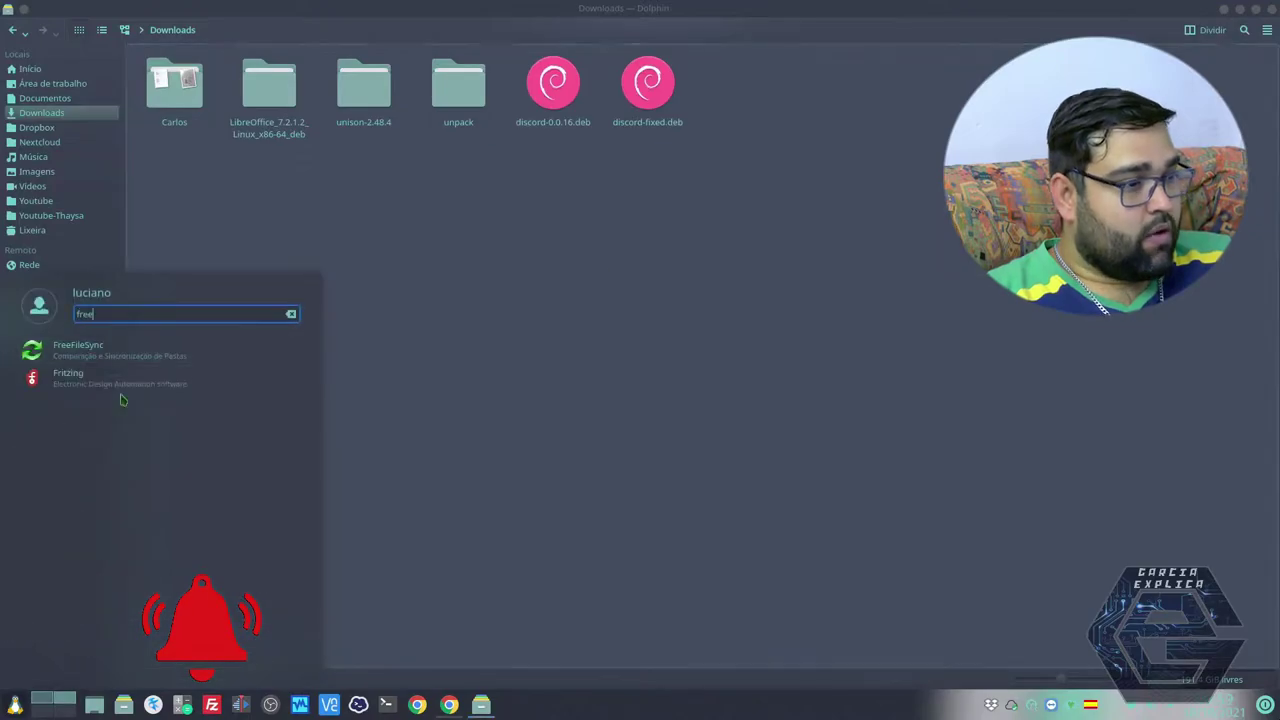
{"action": "left_click", "coordinate": [126, 355]}
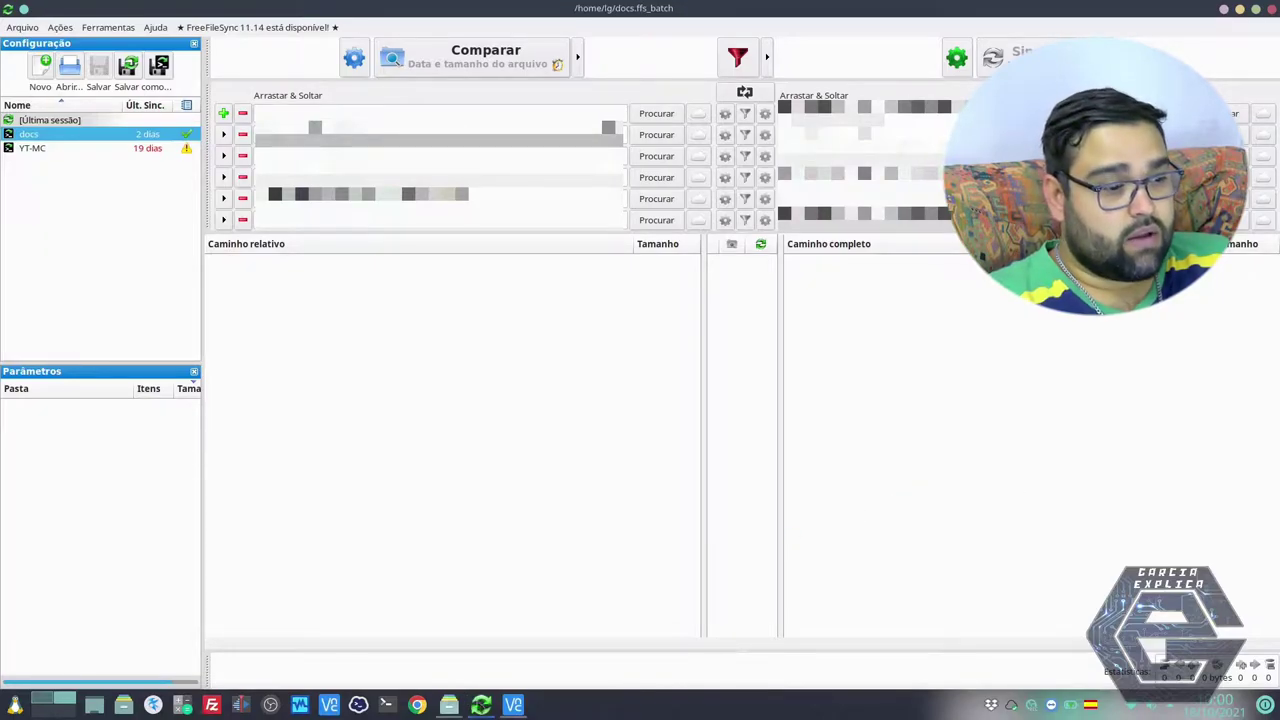
Switch to the emby remote desktop in VNC Viewer and look up FreeFileSync among its accessory applications.
{"action": "left_click", "coordinate": [513, 705]}
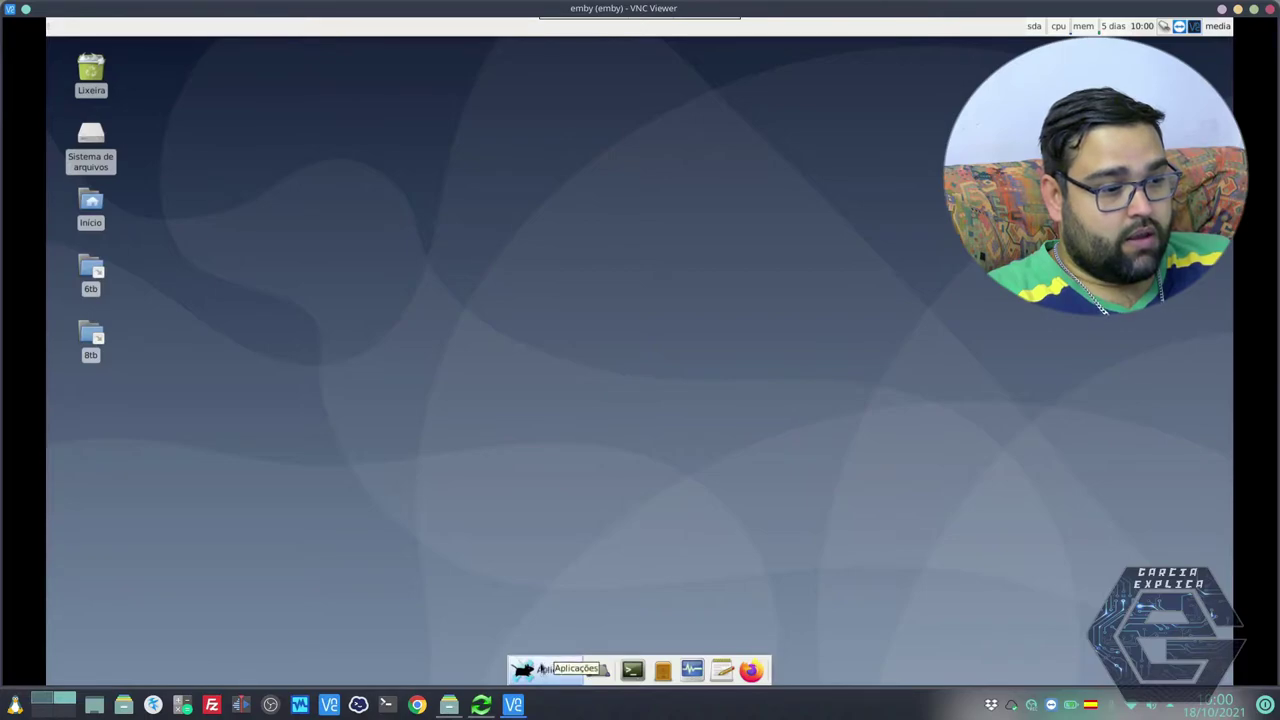
{"action": "left_click", "coordinate": [545, 669]}
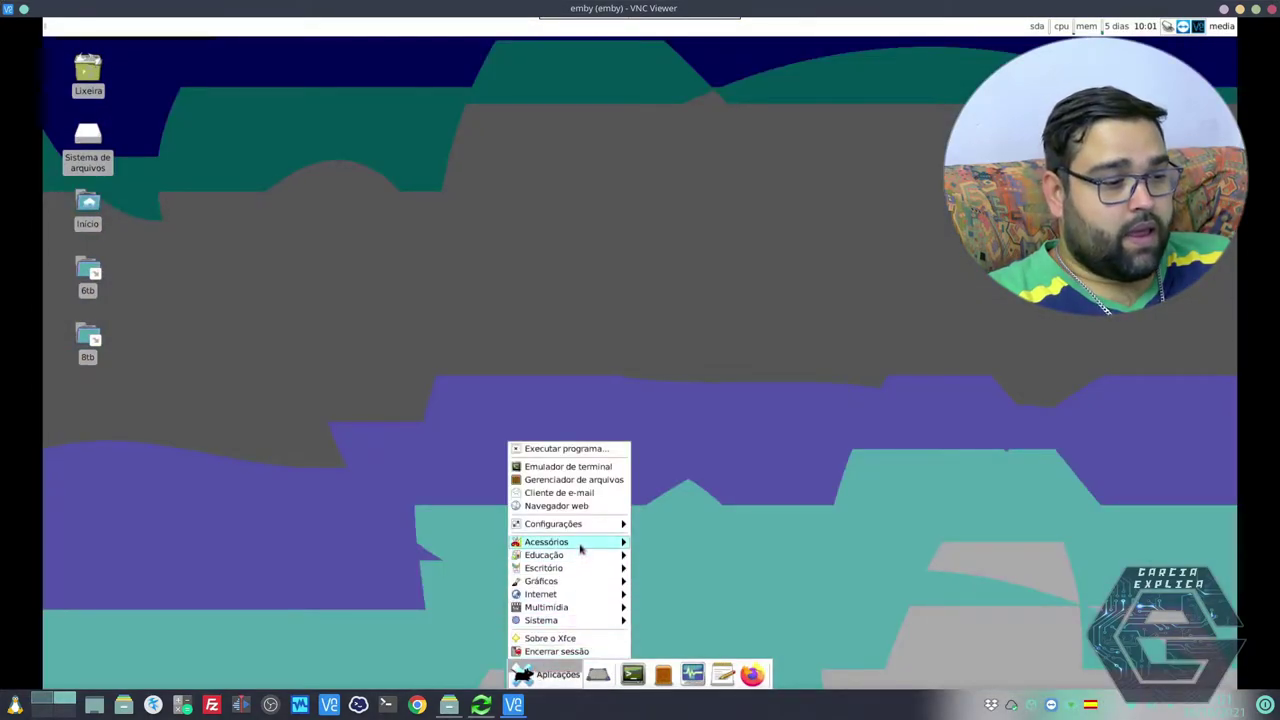
{"action": "mouse_move", "coordinate": [580, 548]}
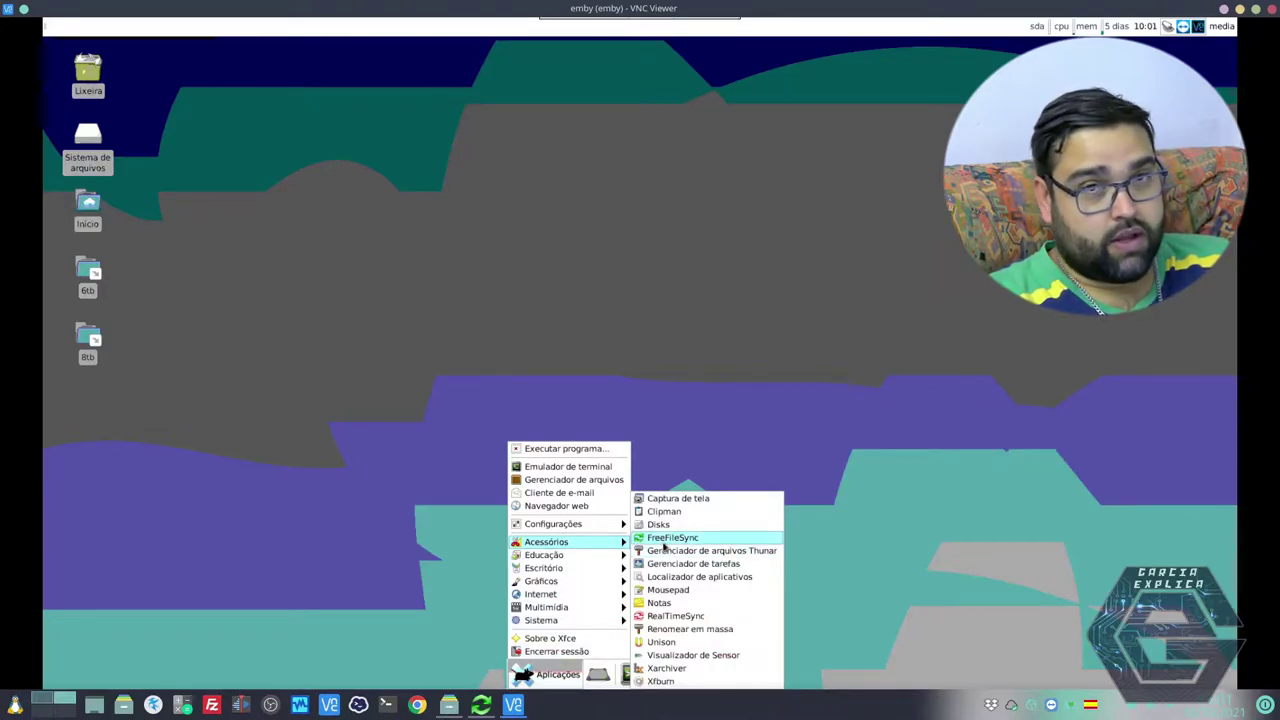
{"action": "left_click", "coordinate": [685, 408]}
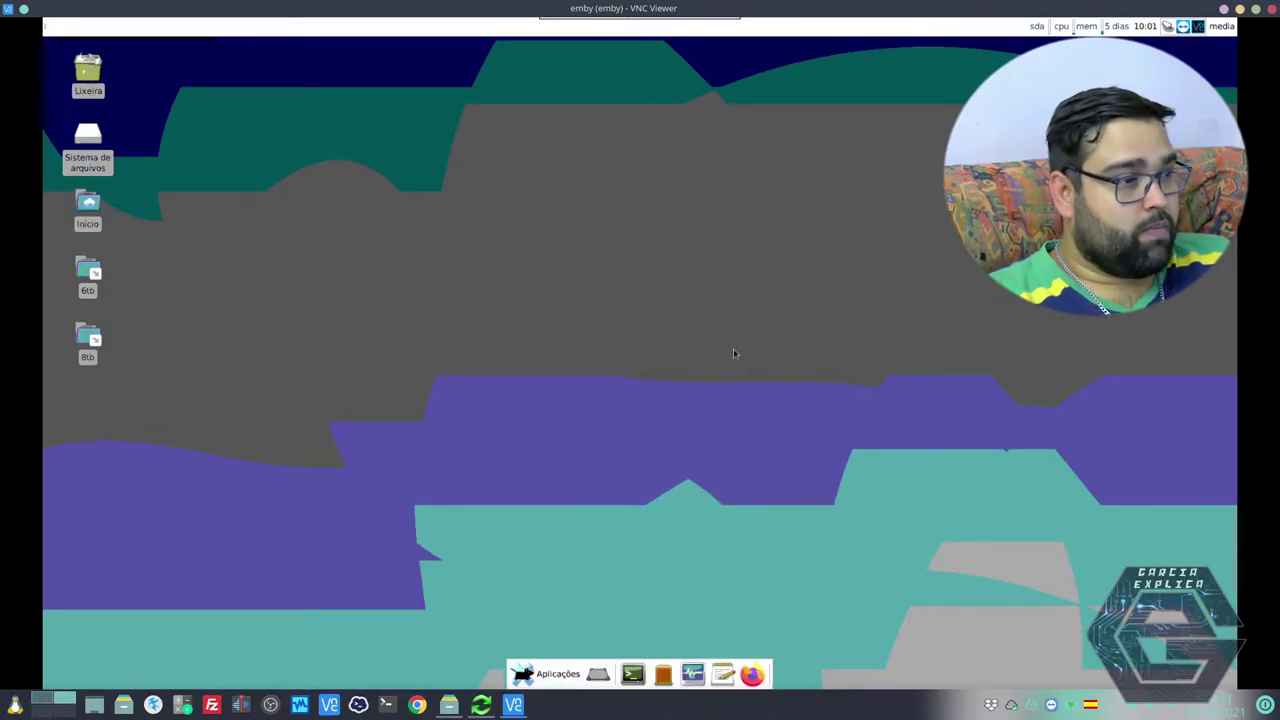
Launch Unison on the emby remote desktop and reposition its profile selection window.
{"action": "left_click", "coordinate": [516, 674]}
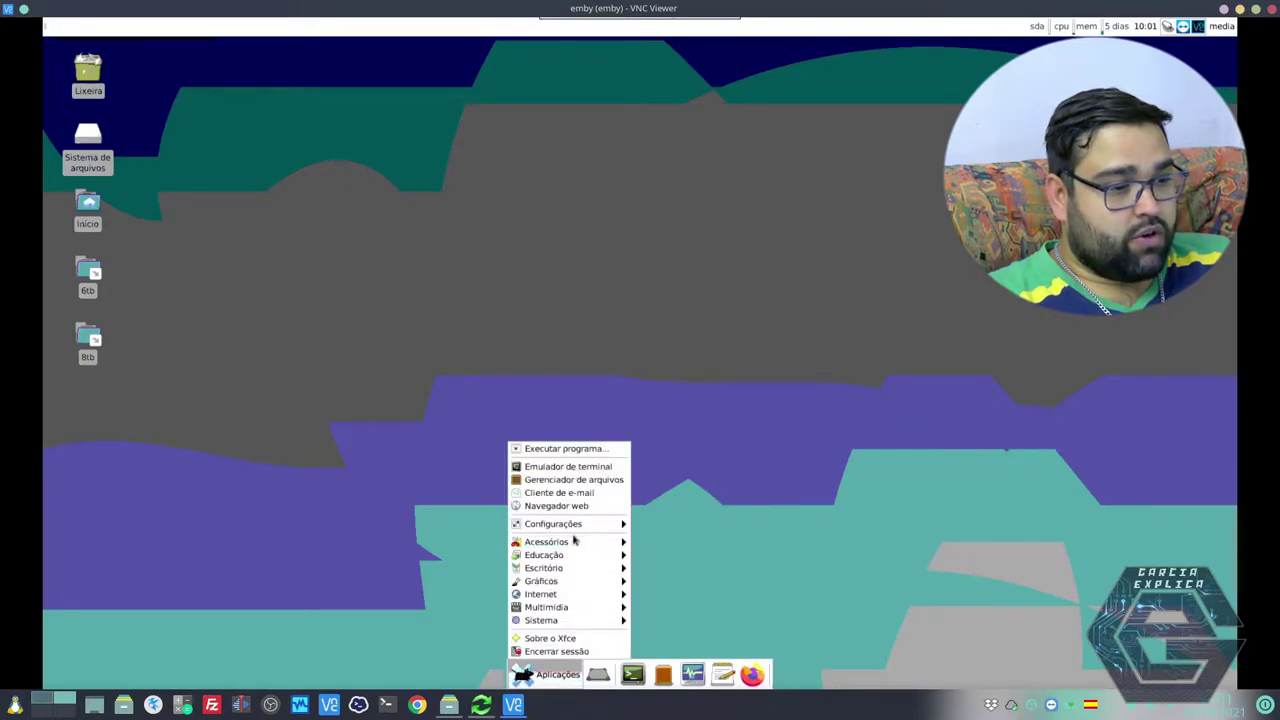
{"action": "mouse_move", "coordinate": [572, 541]}
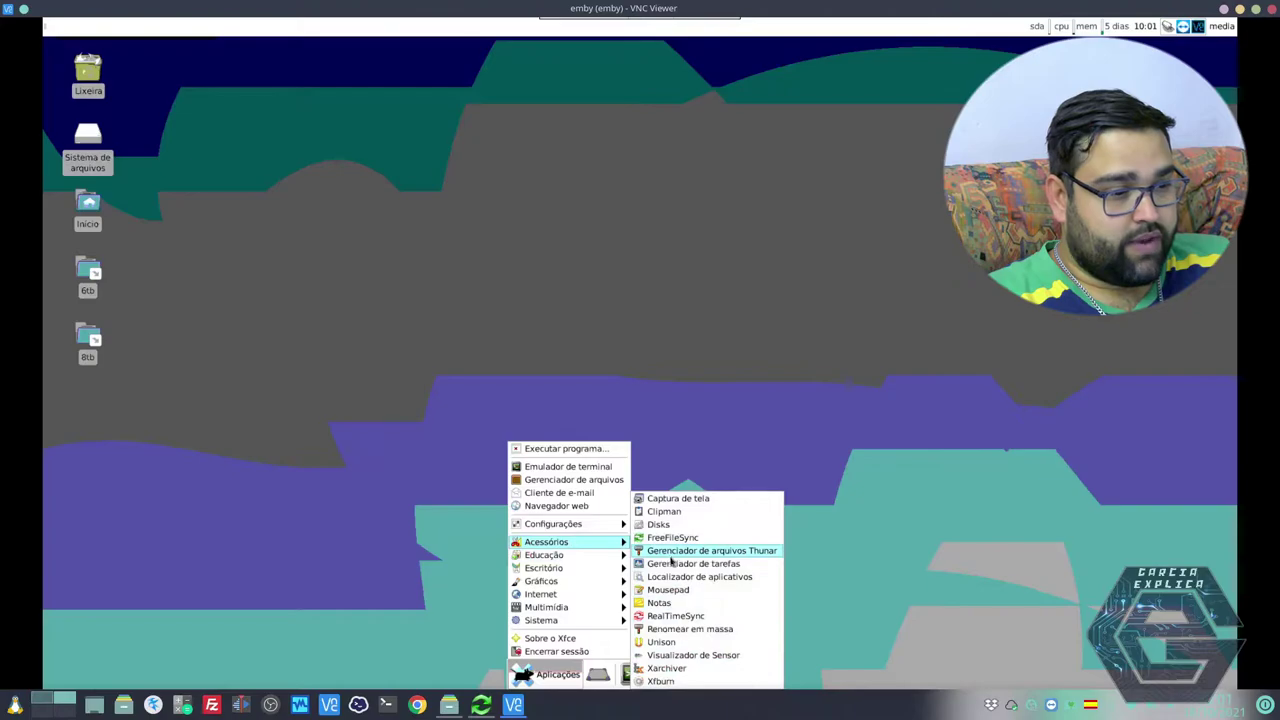
{"action": "mouse_move", "coordinate": [577, 621]}
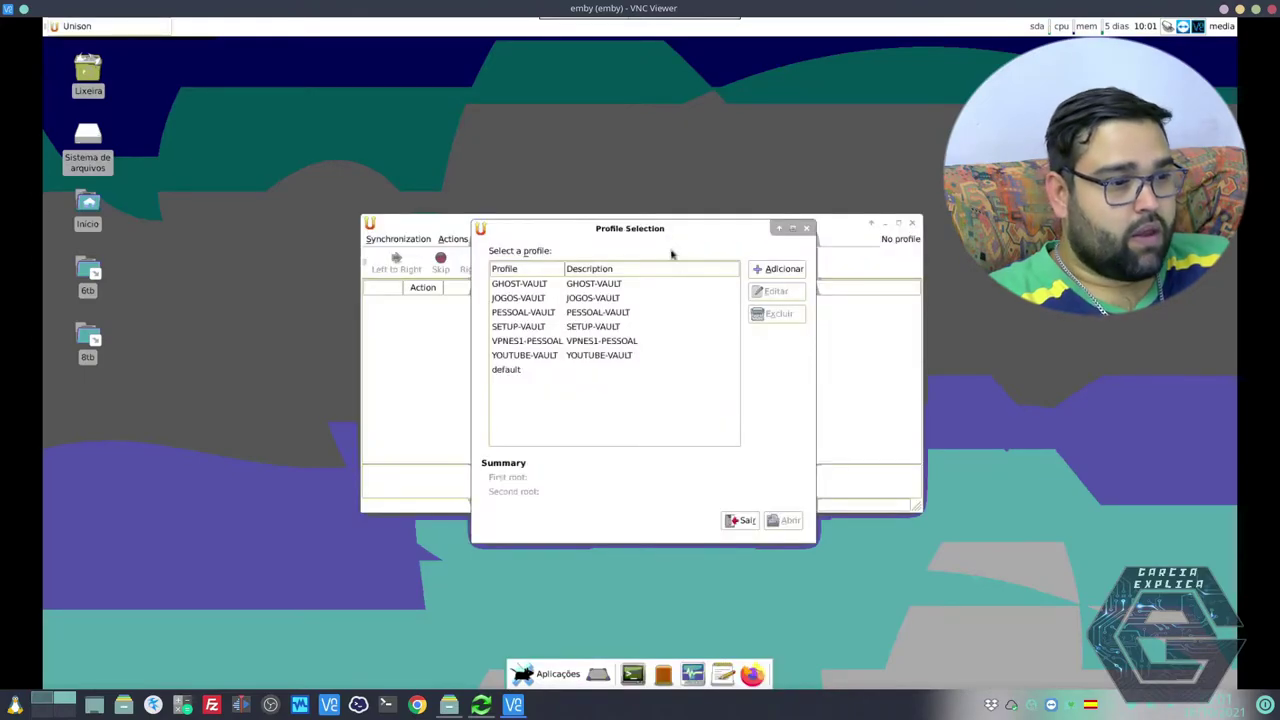
{"action": "left_click_drag", "start_coordinate": [644, 230], "coordinate": [704, 213]}
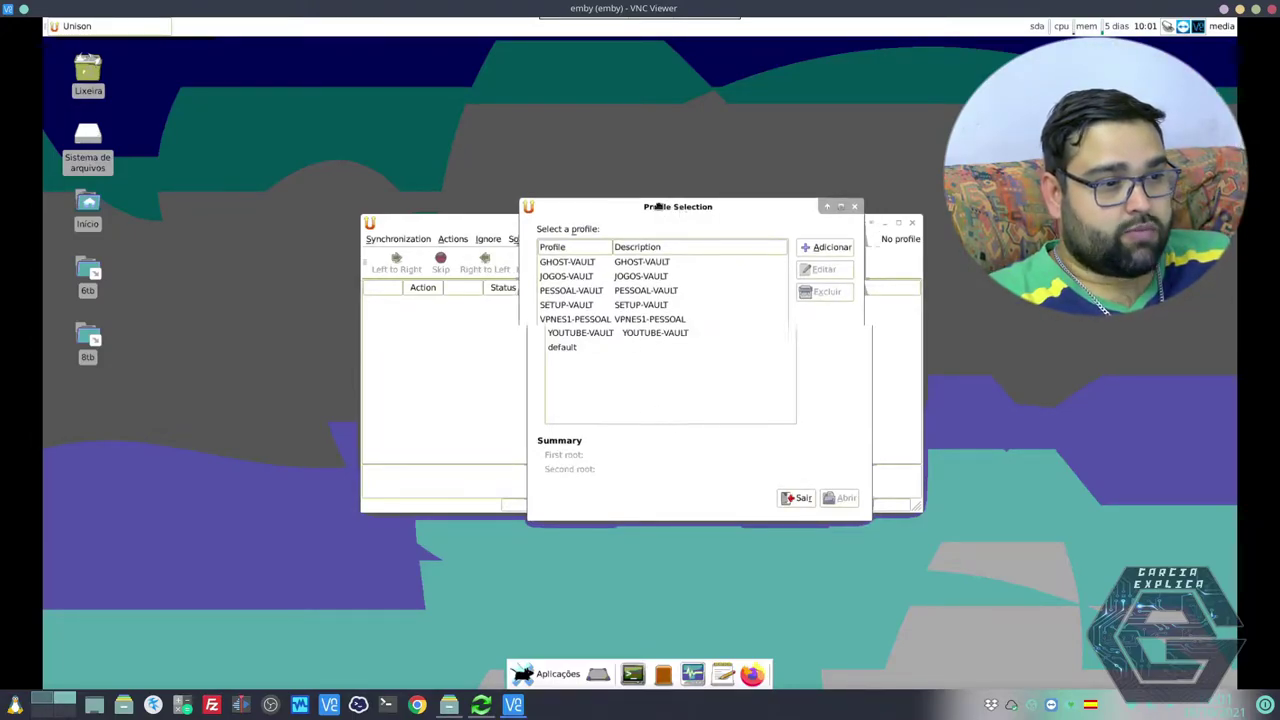
Load the VPNES1-PESSOAL profile in Unison on the remote desktop to start scanning for changes.
{"action": "left_click", "coordinate": [481, 705]}
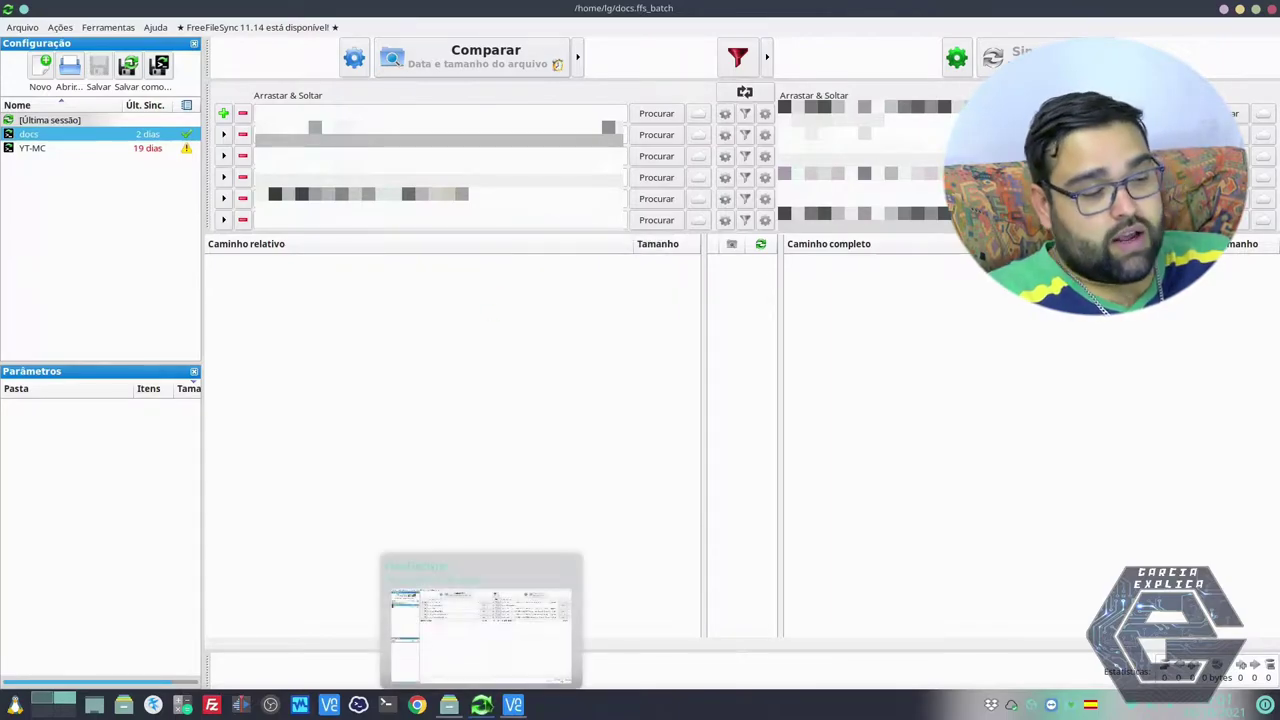
{"action": "left_click", "coordinate": [512, 705]}
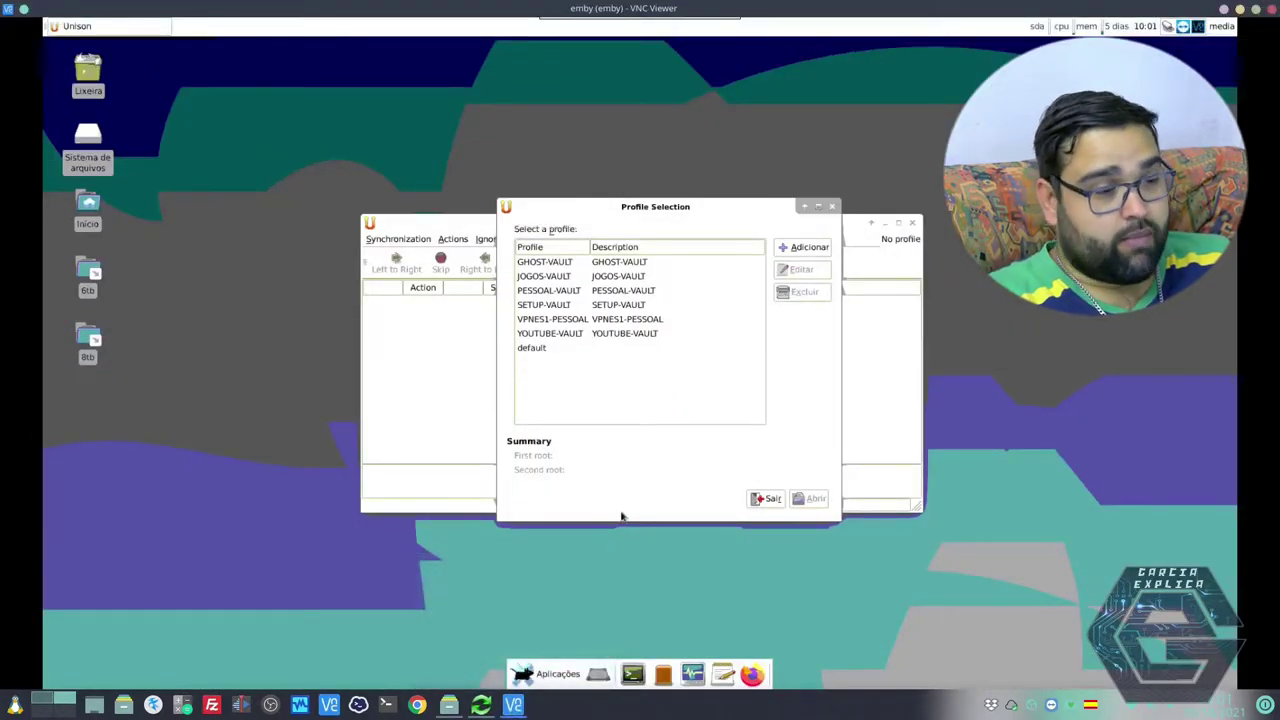
{"action": "double_click", "coordinate": [591, 320]}
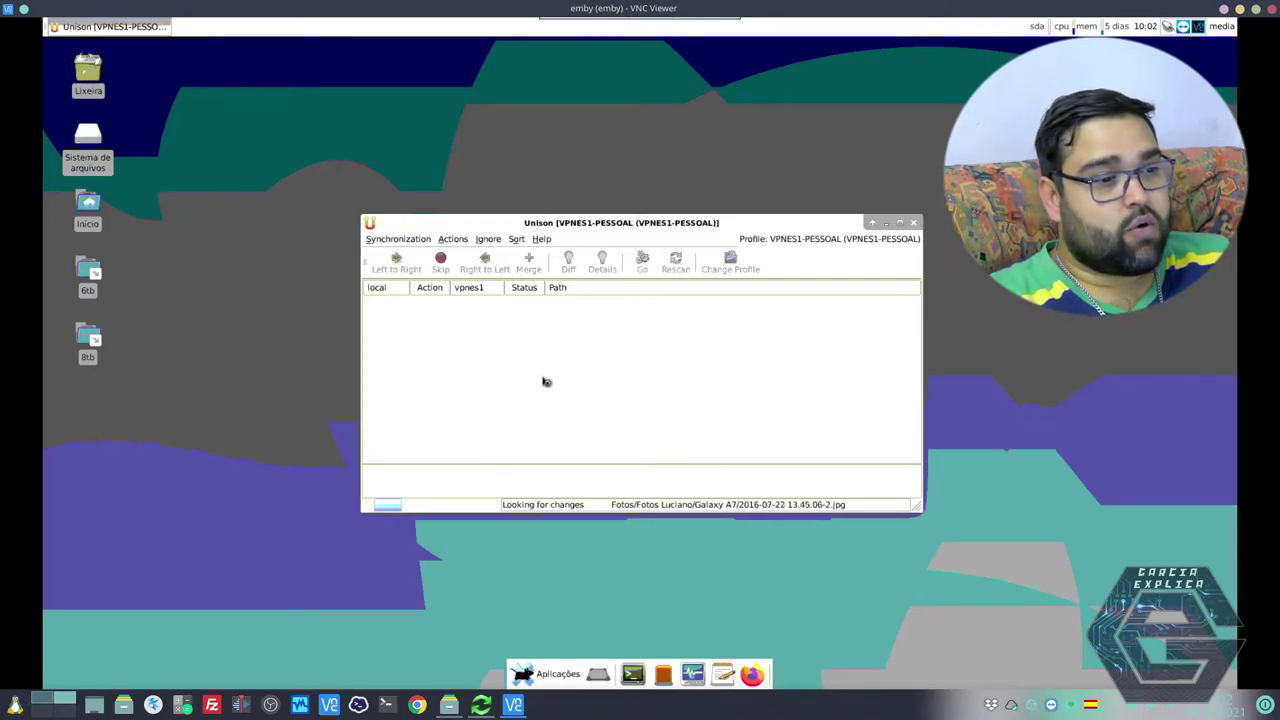
Open the vpnes1.sh script from the remote /home/media/ folder in the Mousepad text editor.
{"action": "left_click", "coordinate": [663, 678]}
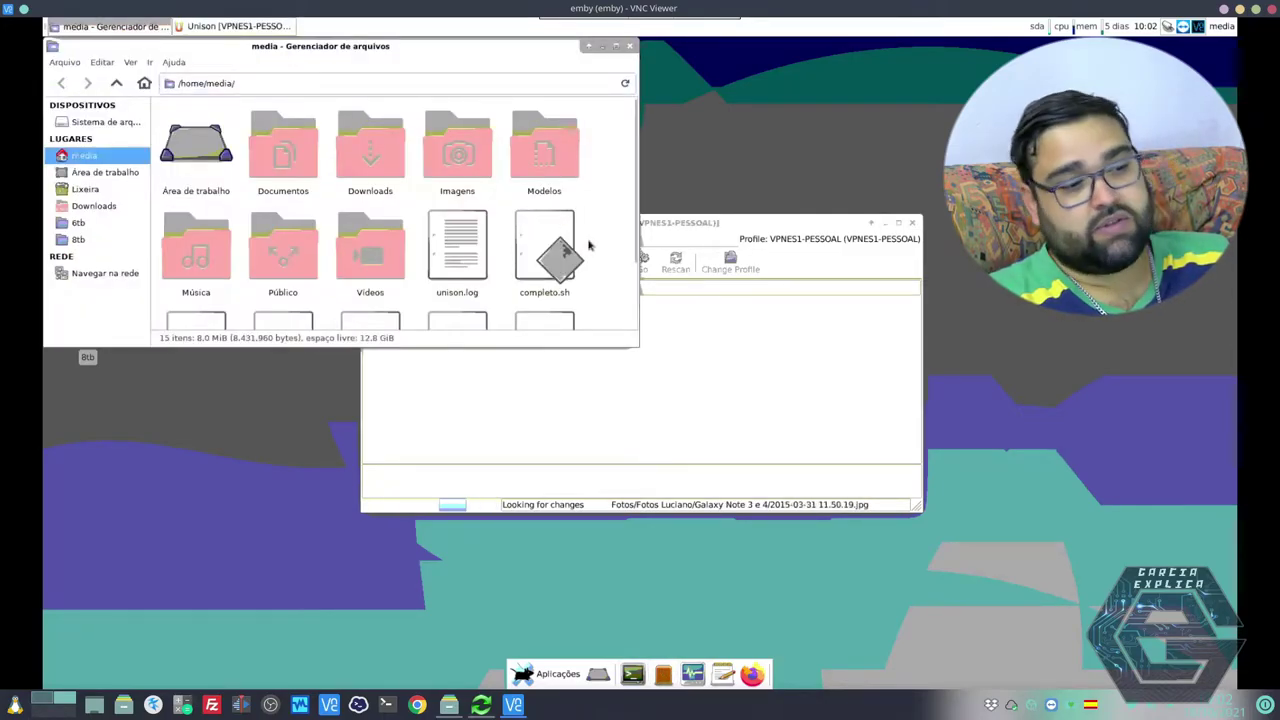
{"action": "scroll", "coordinate": [588, 248], "scroll_direction": "down", "scroll_amount": 2}
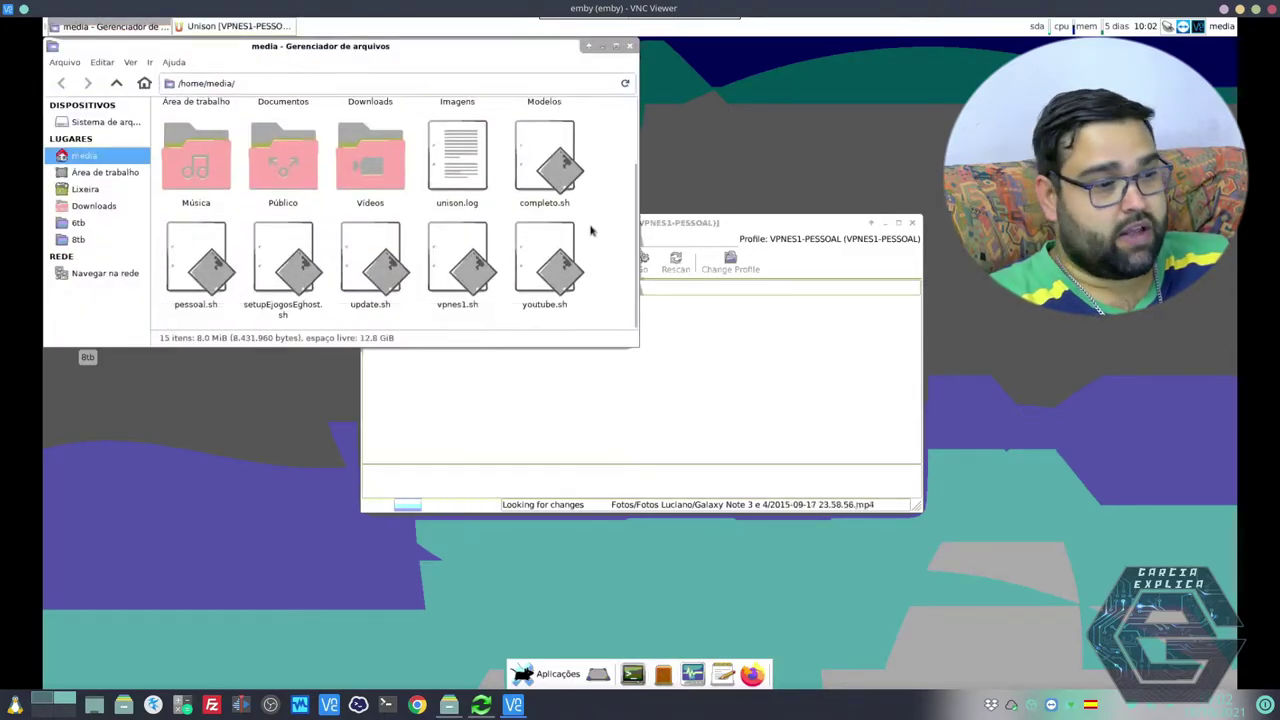
{"action": "right_click", "coordinate": [500, 277]}
{"action": "left_click", "coordinate": [506, 283]}
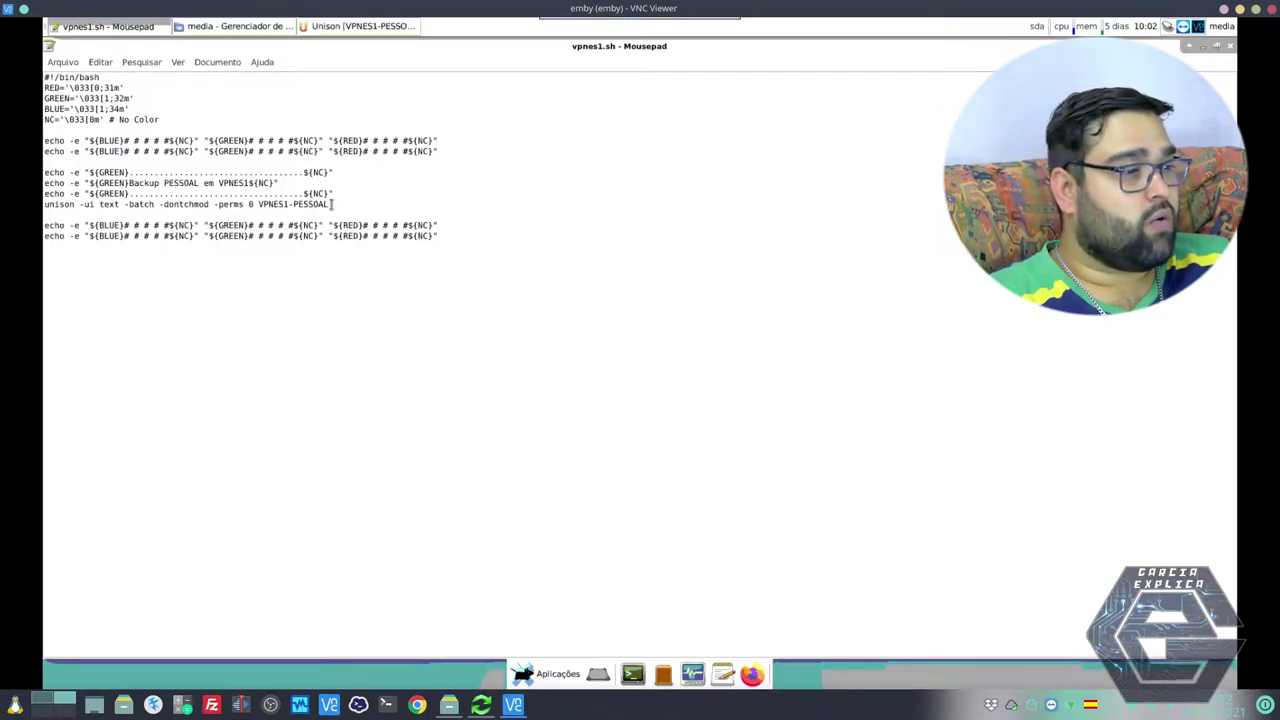
Examine the batch, permission and profile arguments of the unison command in vpnes1.sh, then close the script and move the Unison window aside.
{"action": "left_click_drag", "start_coordinate": [76, 204], "coordinate": [142, 205]}
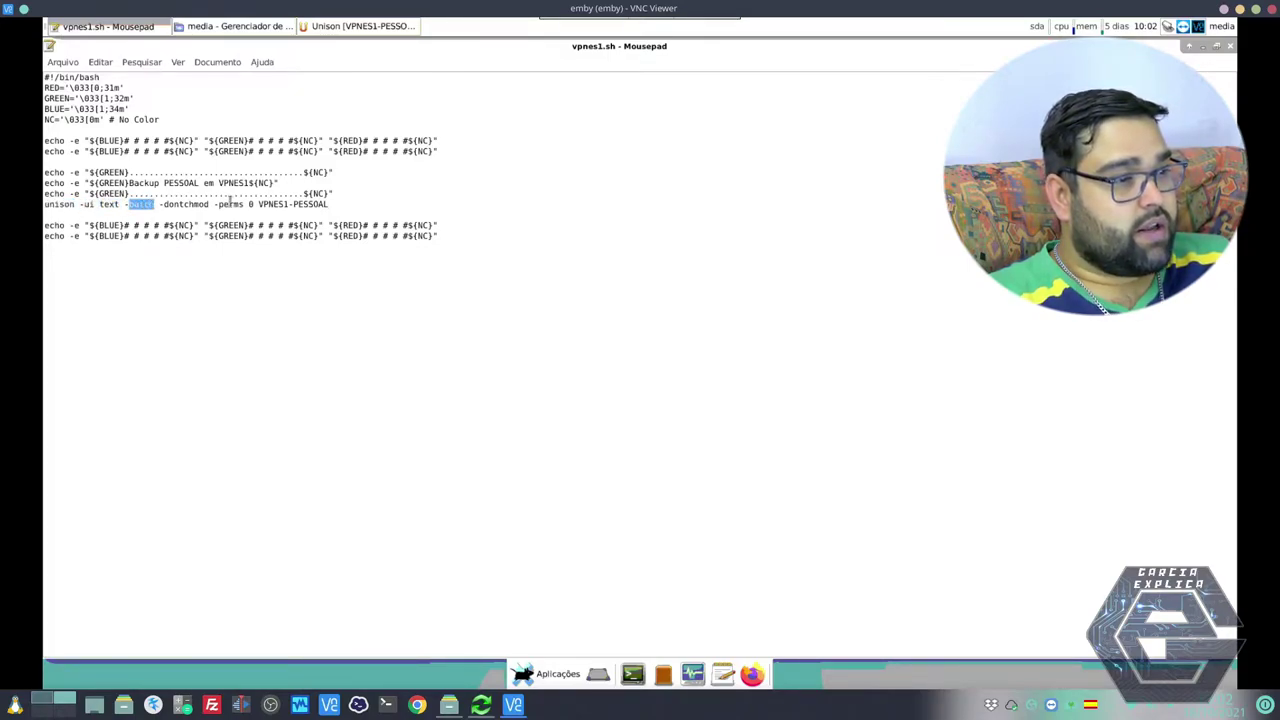
{"action": "left_click_drag", "start_coordinate": [259, 204], "coordinate": [336, 204]}
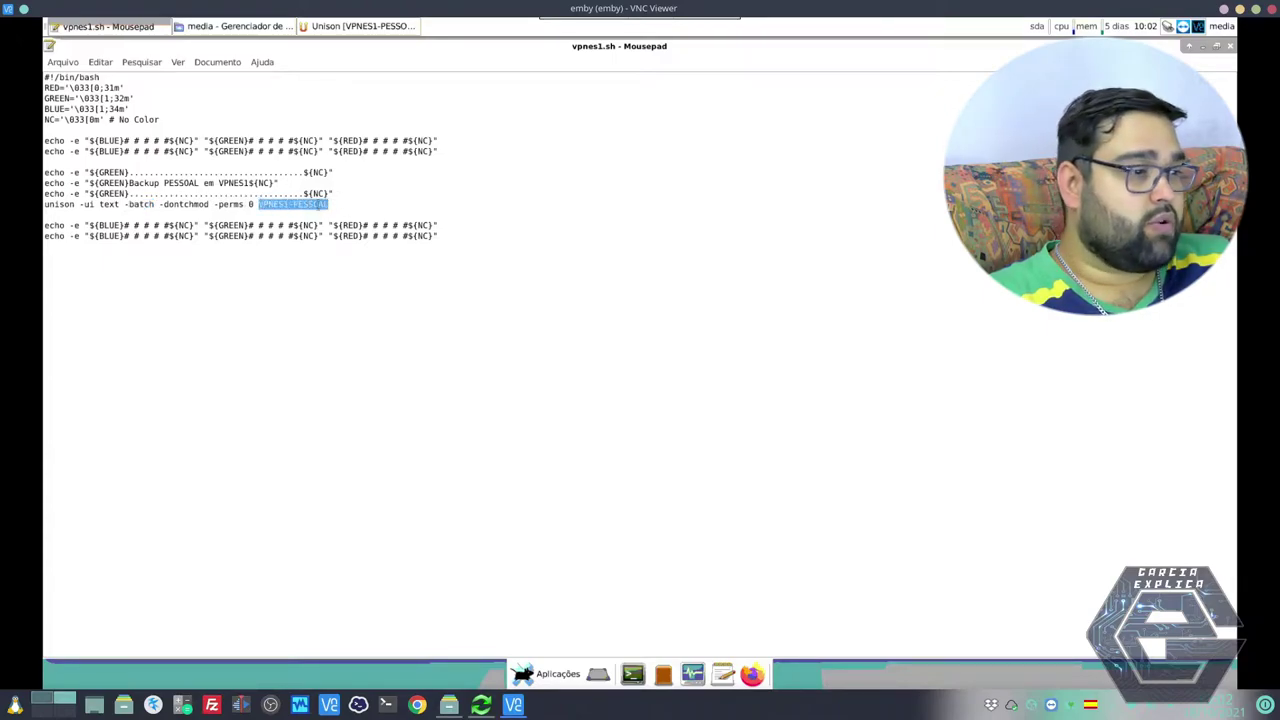
{"action": "left_click_drag", "start_coordinate": [157, 204], "coordinate": [254, 205]}
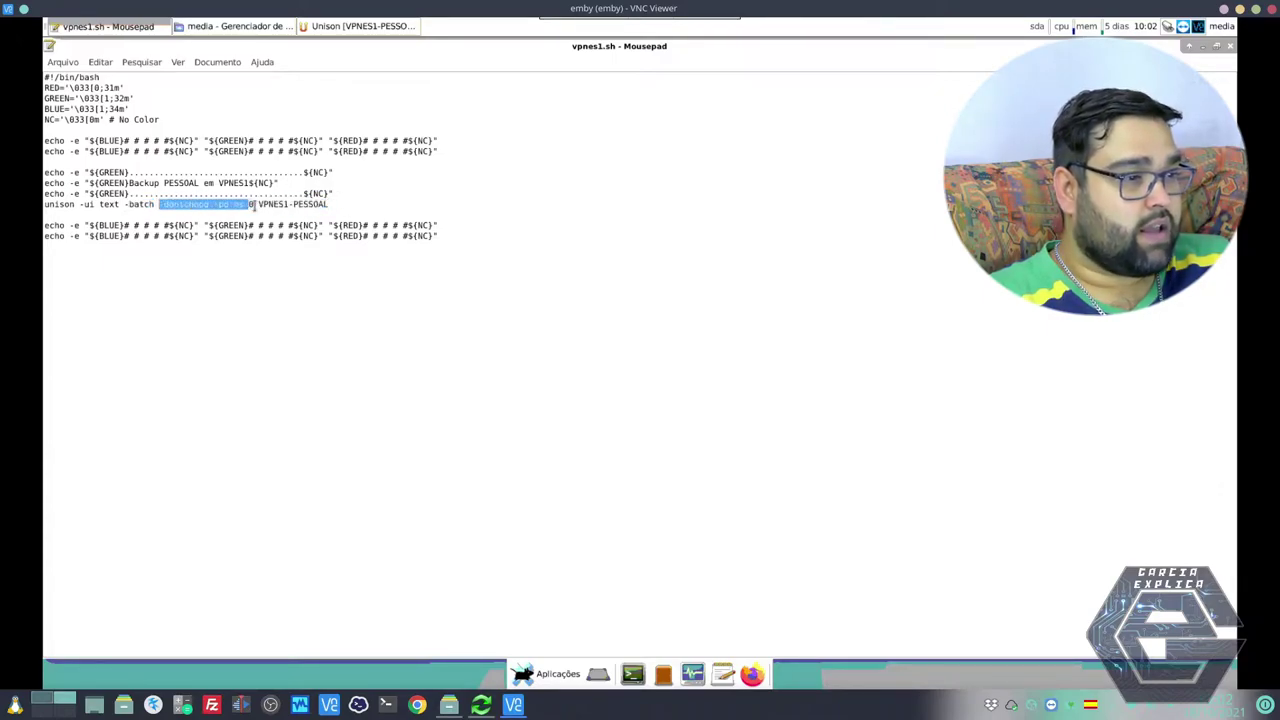
{"action": "left_click", "coordinate": [310, 206]}
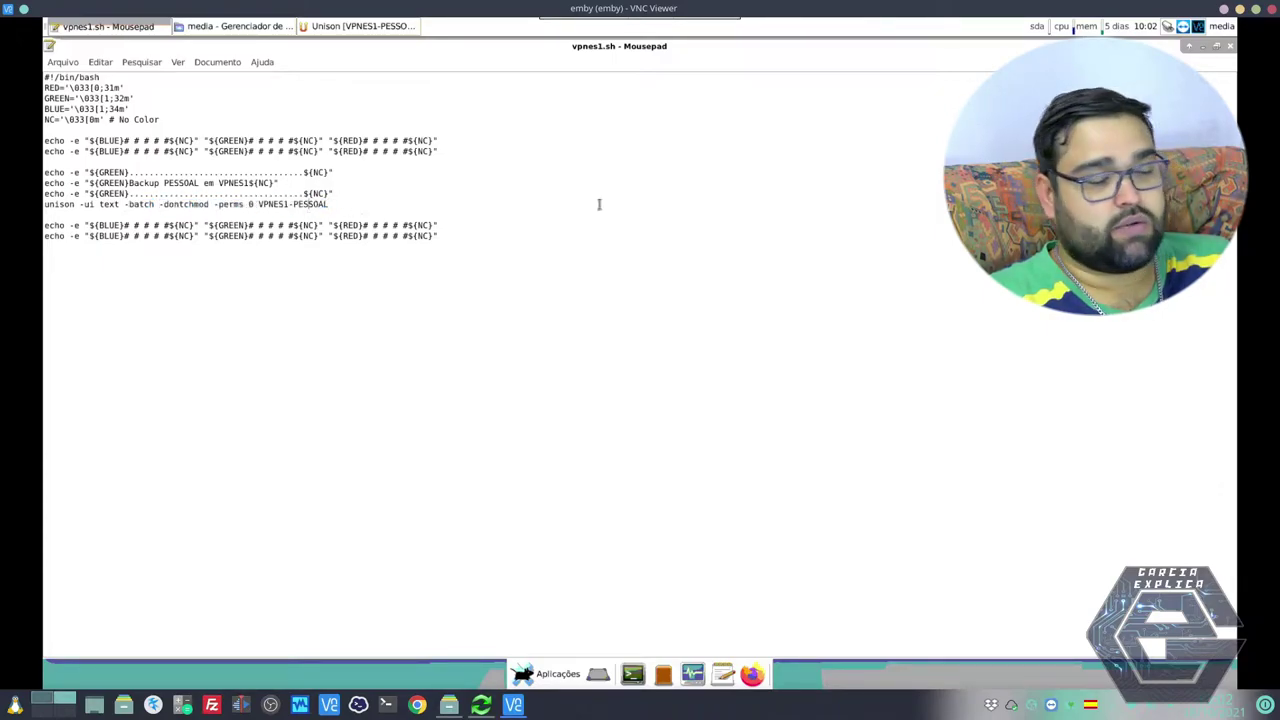
{"action": "left_click", "coordinate": [1231, 47]}
{"action": "left_click_drag", "start_coordinate": [710, 229], "coordinate": [935, 168]}
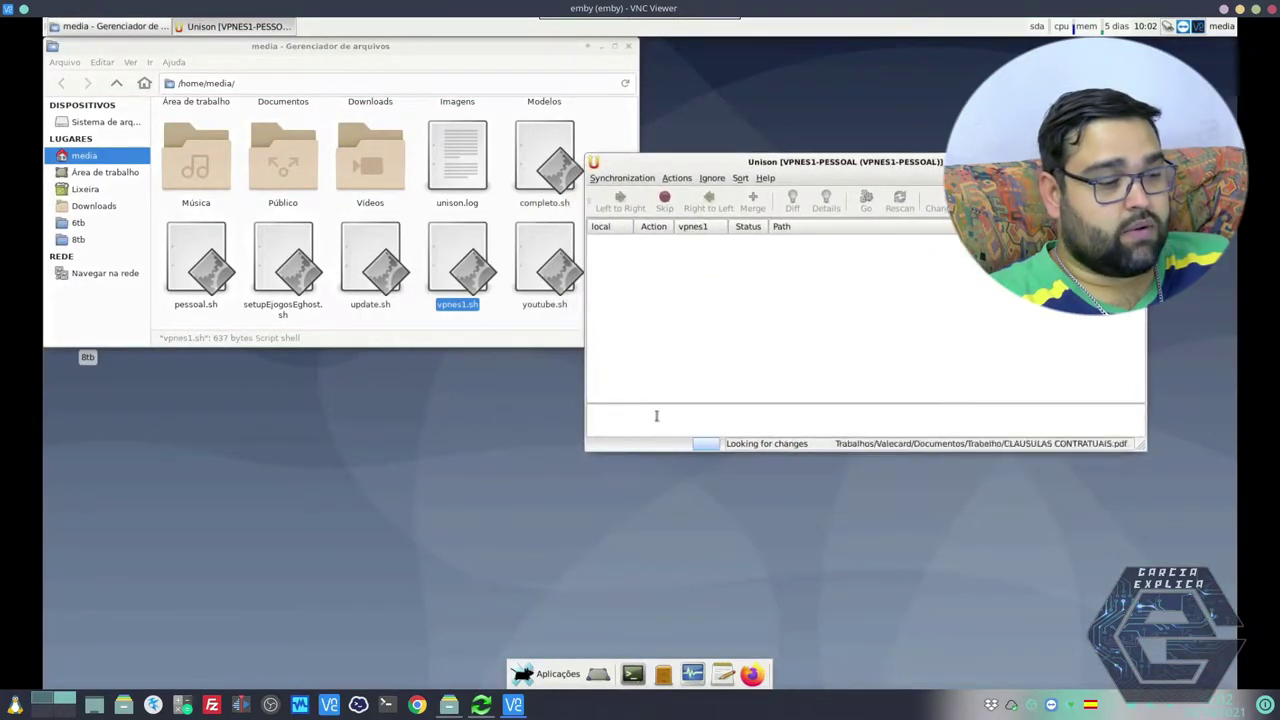
Switch from the emby remote desktop to FreeFileSync and start a new, empty configuration.
{"action": "left_click", "coordinate": [481, 705]}
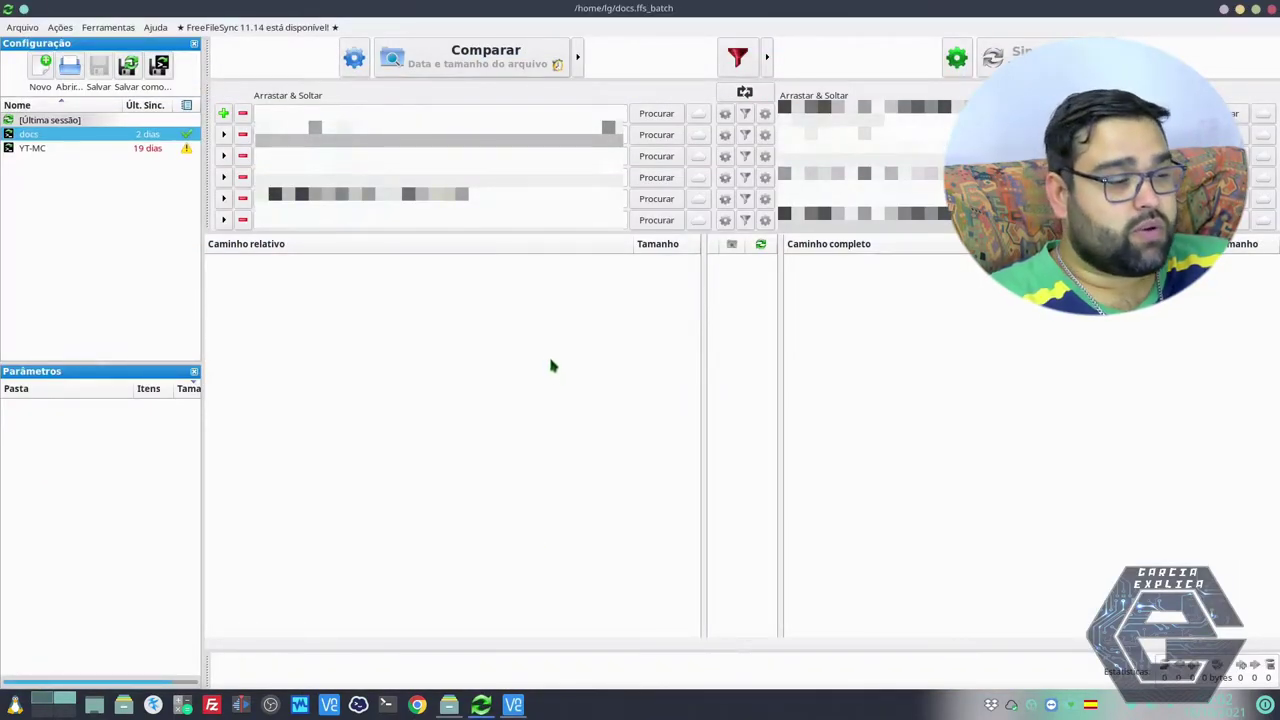
{"action": "left_click", "coordinate": [513, 705]}
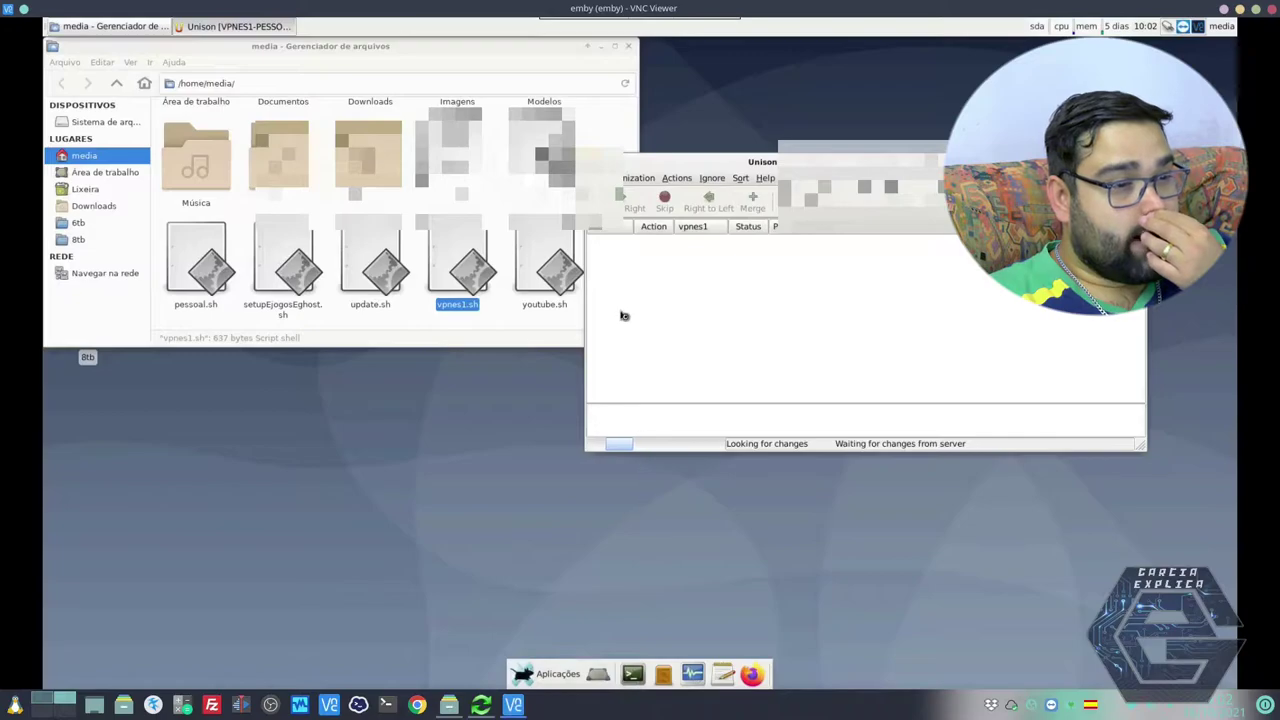
{"action": "left_click", "coordinate": [483, 705]}
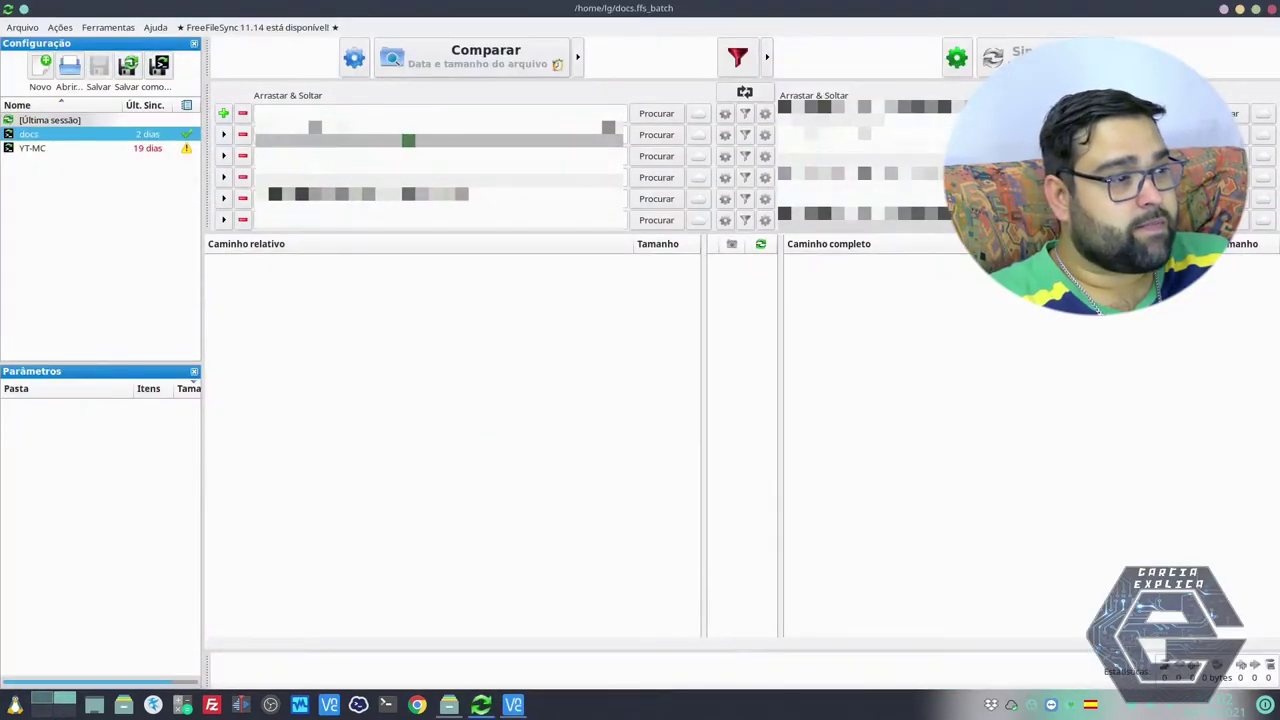
{"action": "left_click", "coordinate": [38, 80]}
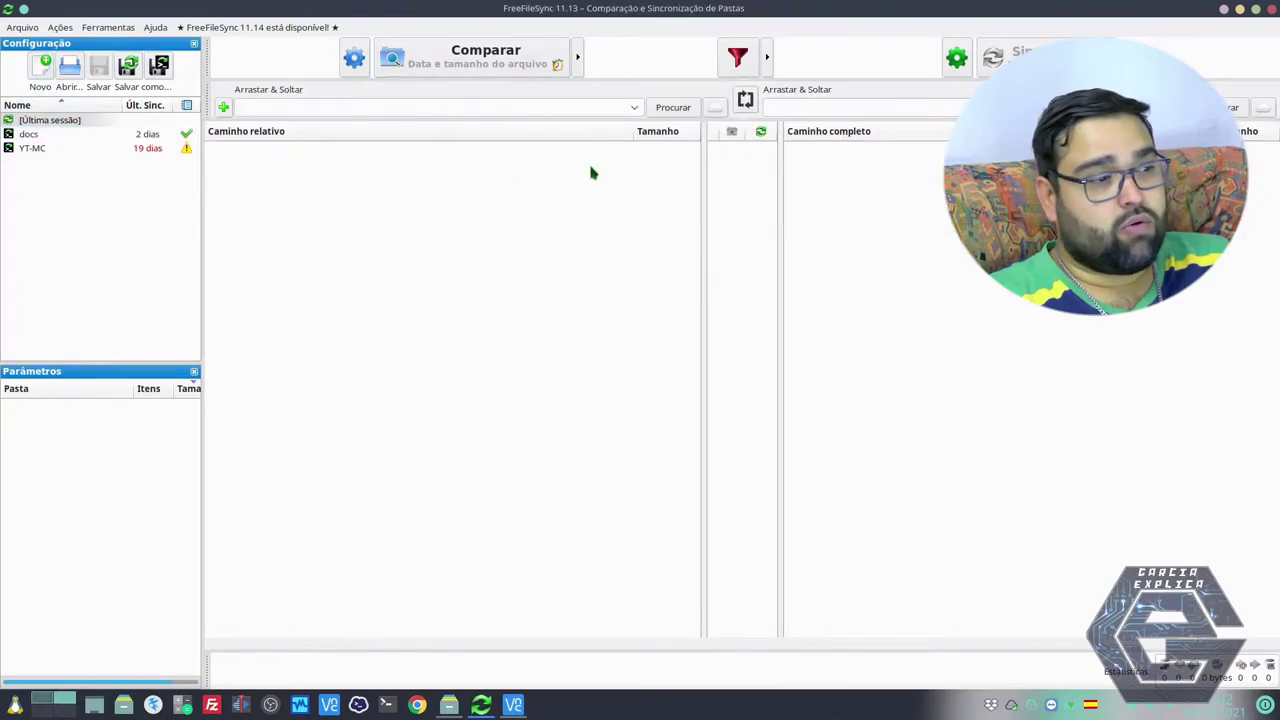
Set the first folder of the pair to /home/lg/Downloads by browsing to it in the lg home folder.
{"action": "left_click", "coordinate": [633, 108]}
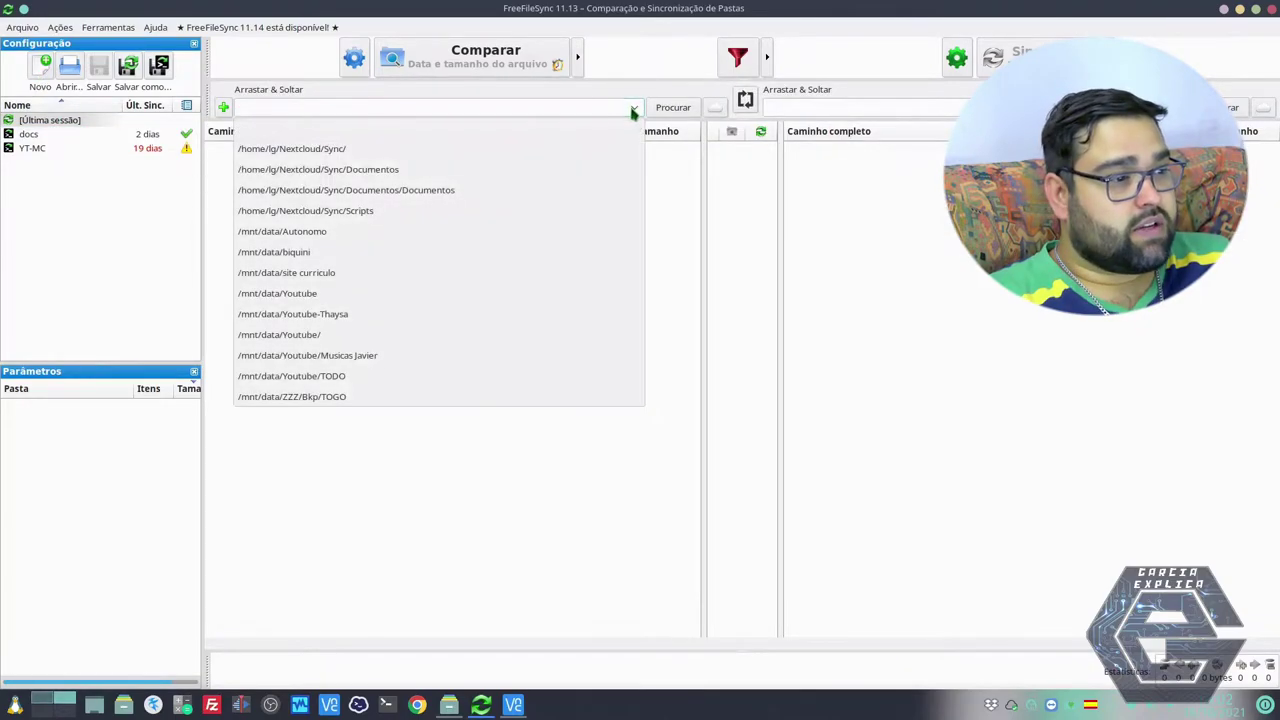
{"action": "left_click", "coordinate": [675, 108]}
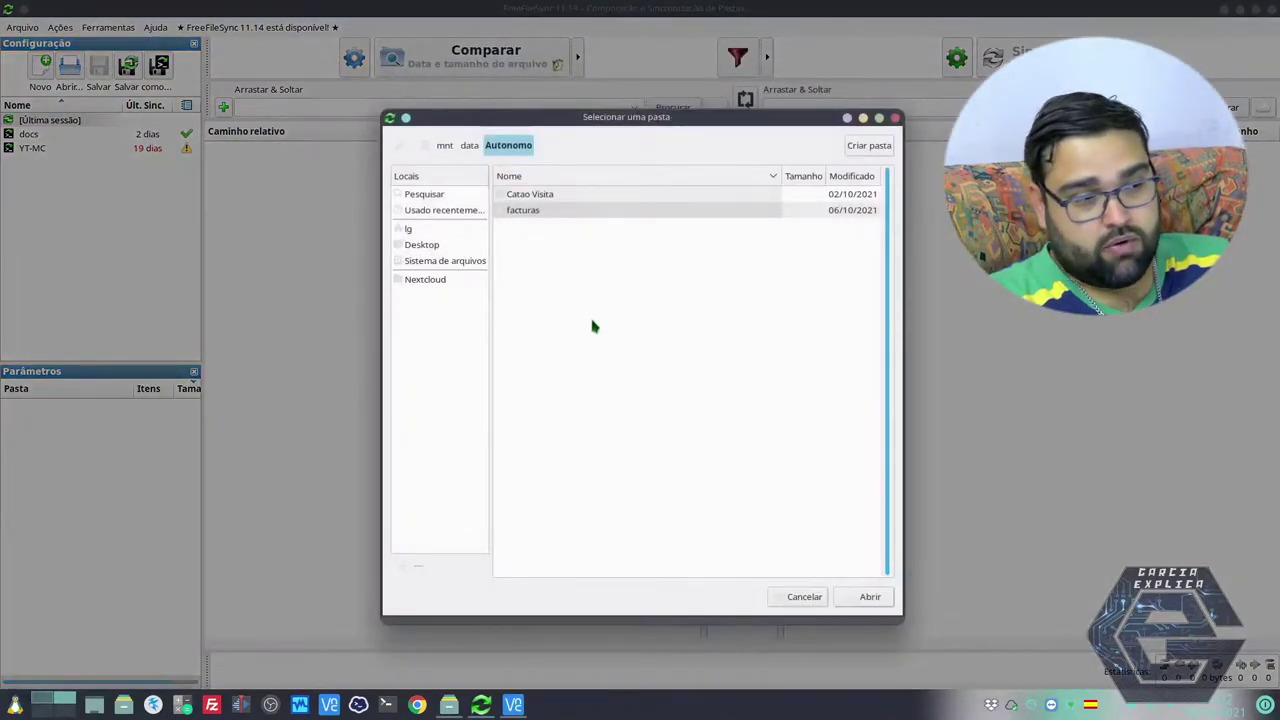
{"action": "left_click", "coordinate": [453, 233]}
{"action": "left_click", "coordinate": [540, 230]}
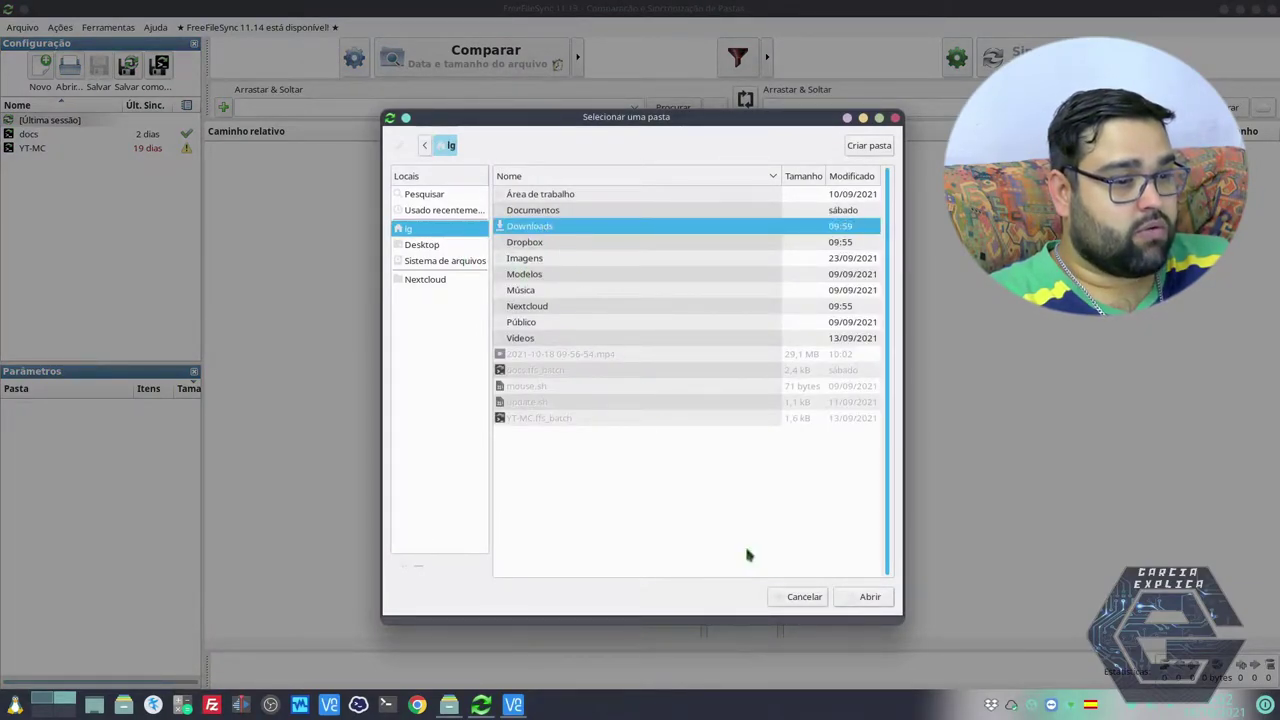
{"action": "left_click", "coordinate": [862, 598]}
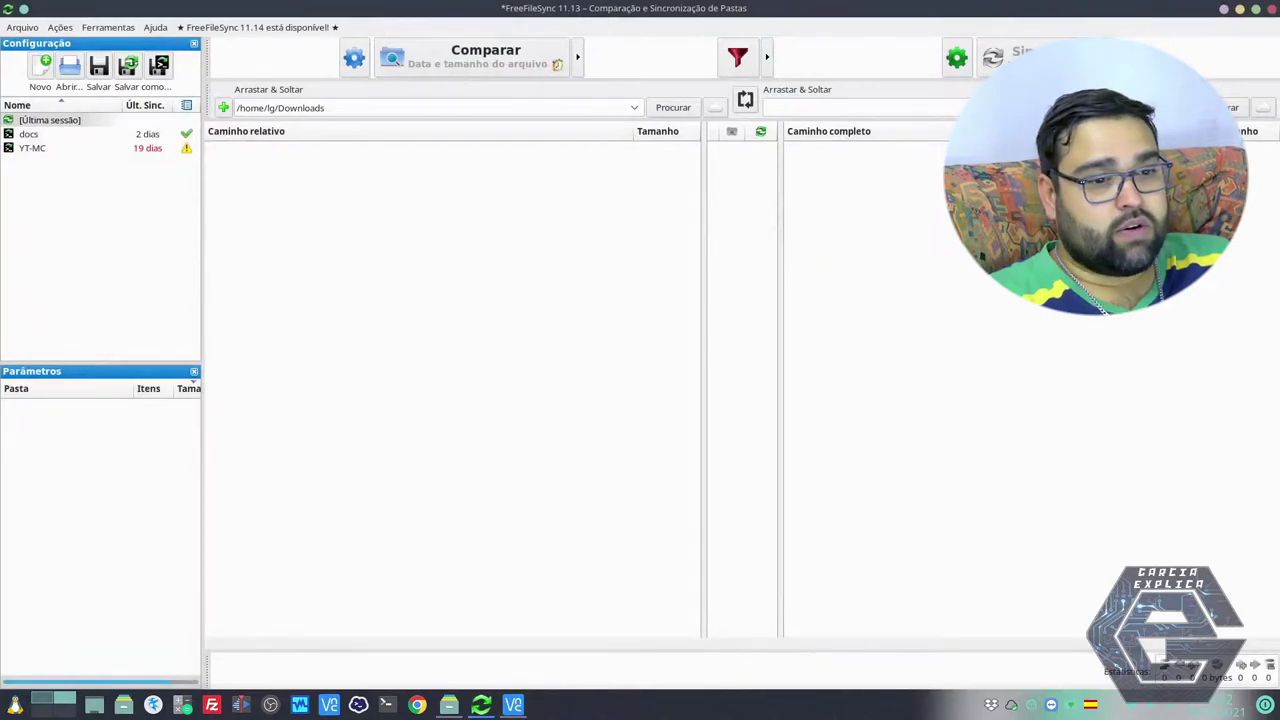
Open the online storage settings for the second folder and choose SFTP as the connection type.
{"action": "left_click", "coordinate": [1230, 107]}
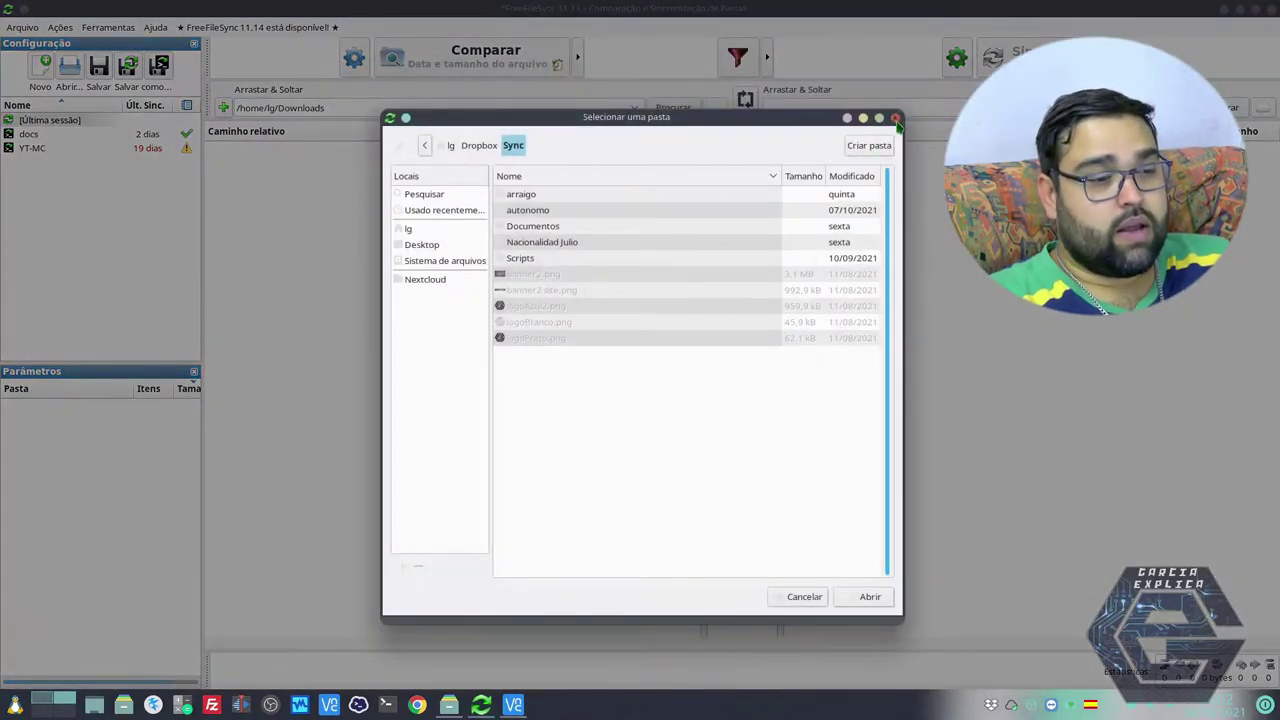
{"action": "left_click", "coordinate": [895, 118]}
{"action": "left_click", "coordinate": [1262, 108]}
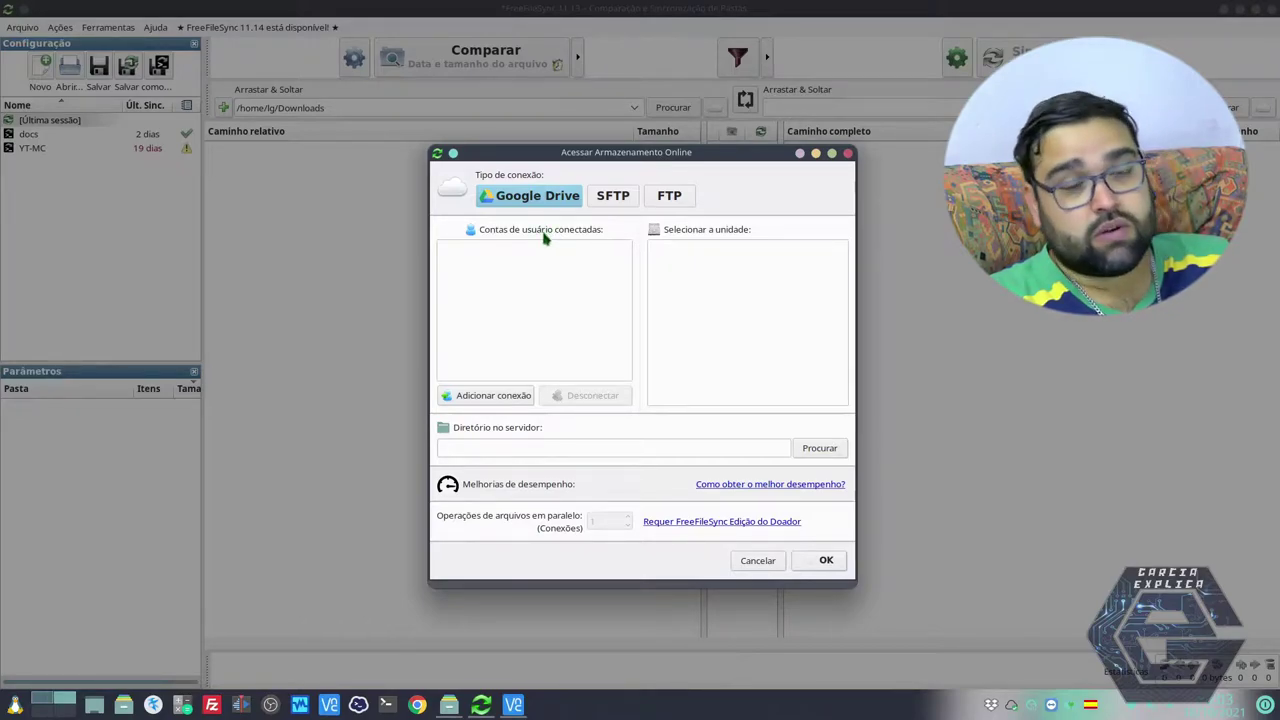
{"action": "left_click", "coordinate": [616, 200]}
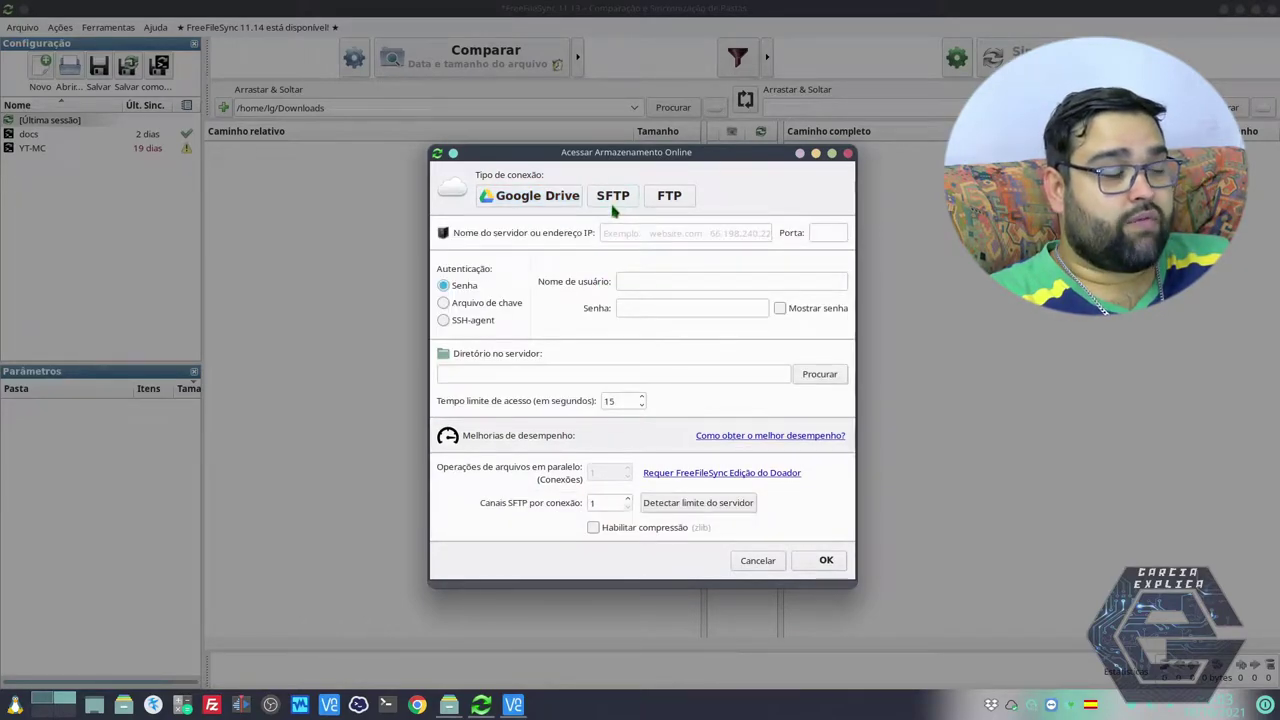
{"action": "left_click", "coordinate": [669, 200]}
{"action": "left_click", "coordinate": [617, 200]}
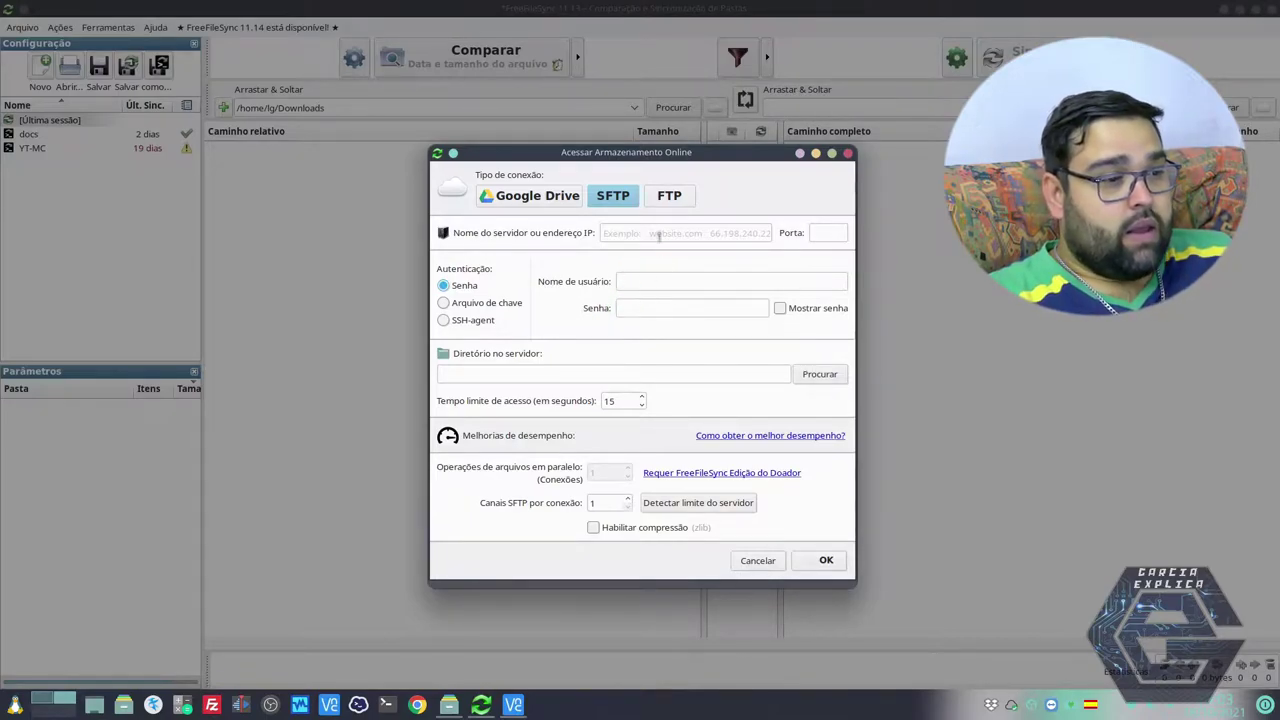
Enter the SFTP server address, user name and account password, and set the SFTP channels per connection to 3.
{"action": "left_click", "coordinate": [740, 232]}
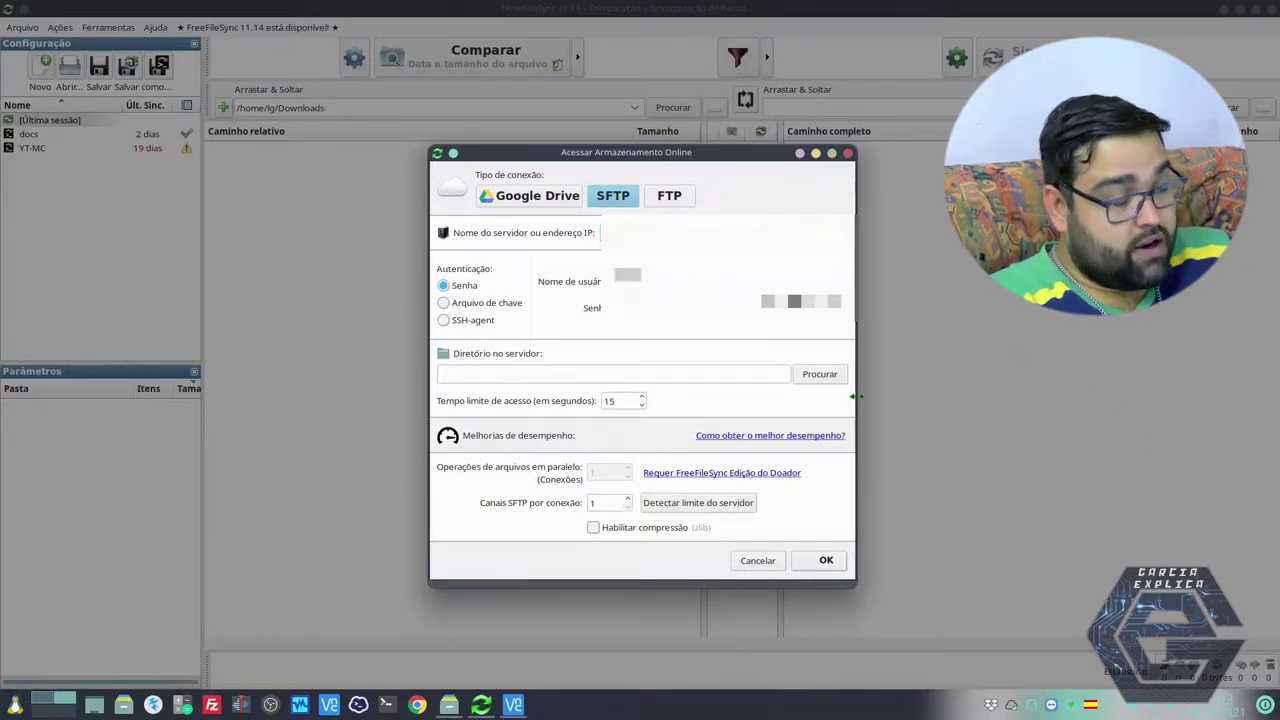
{"action": "key", "text": "Tab"}
{"action": "type", "text": "••"}
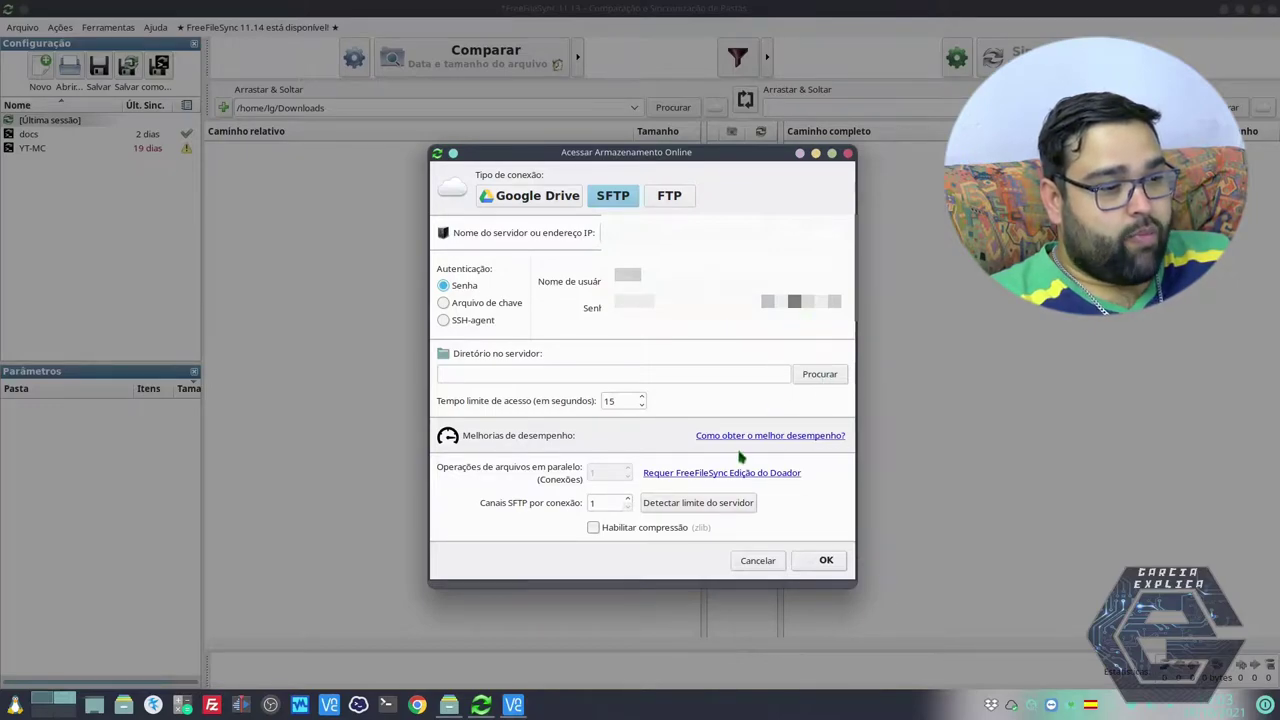
{"action": "left_click", "coordinate": [672, 508]}
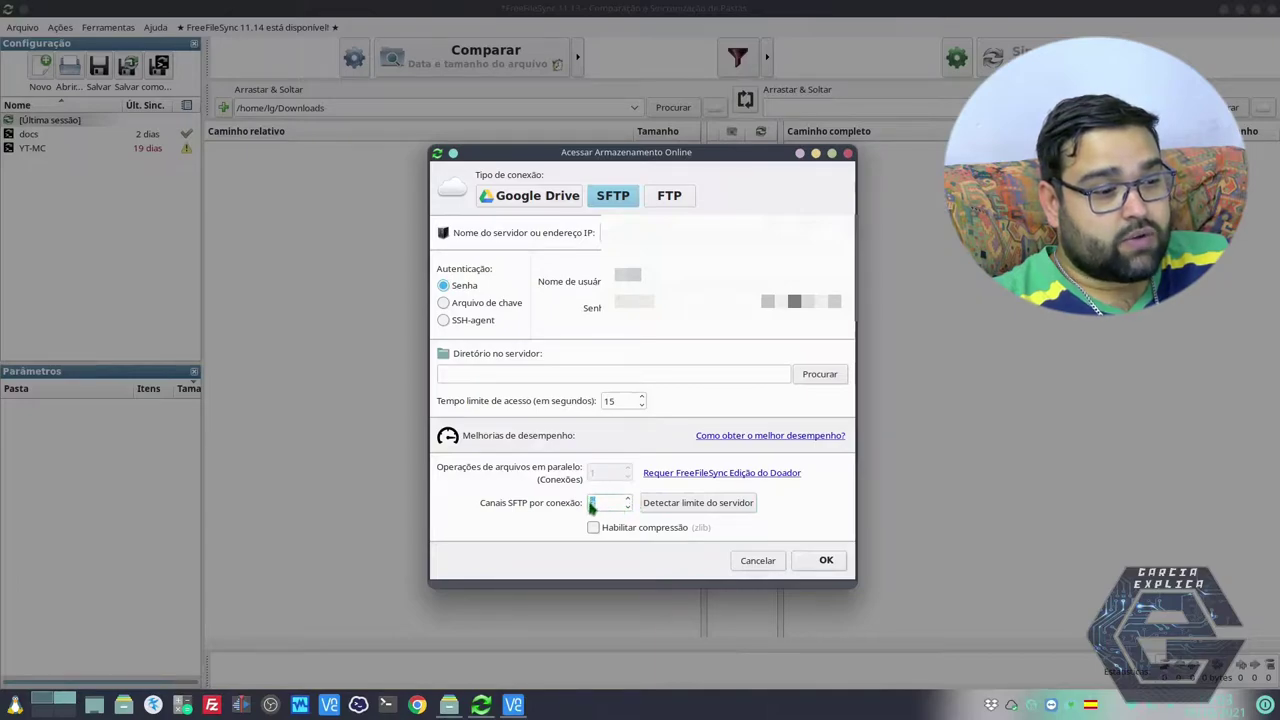
{"action": "type", "text": "3"}
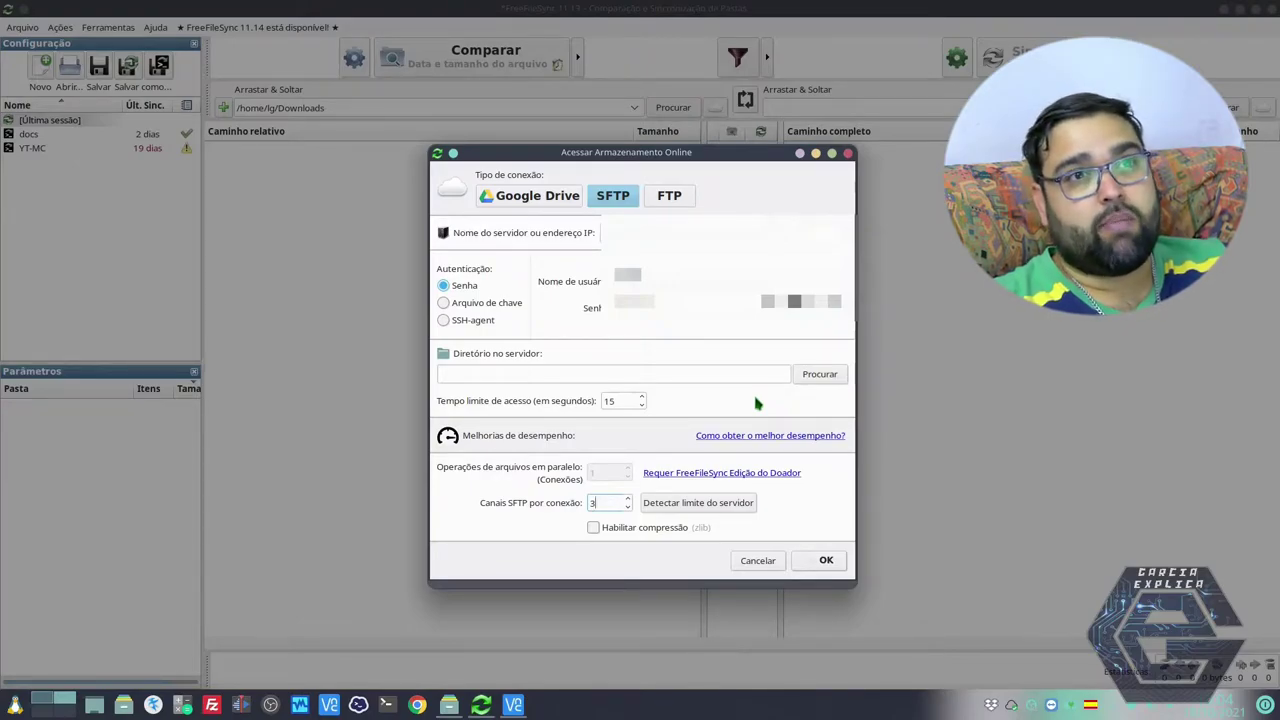
Browse the SFTP server's directories and expand /mnt/6tb.
{"action": "left_click", "coordinate": [797, 376]}
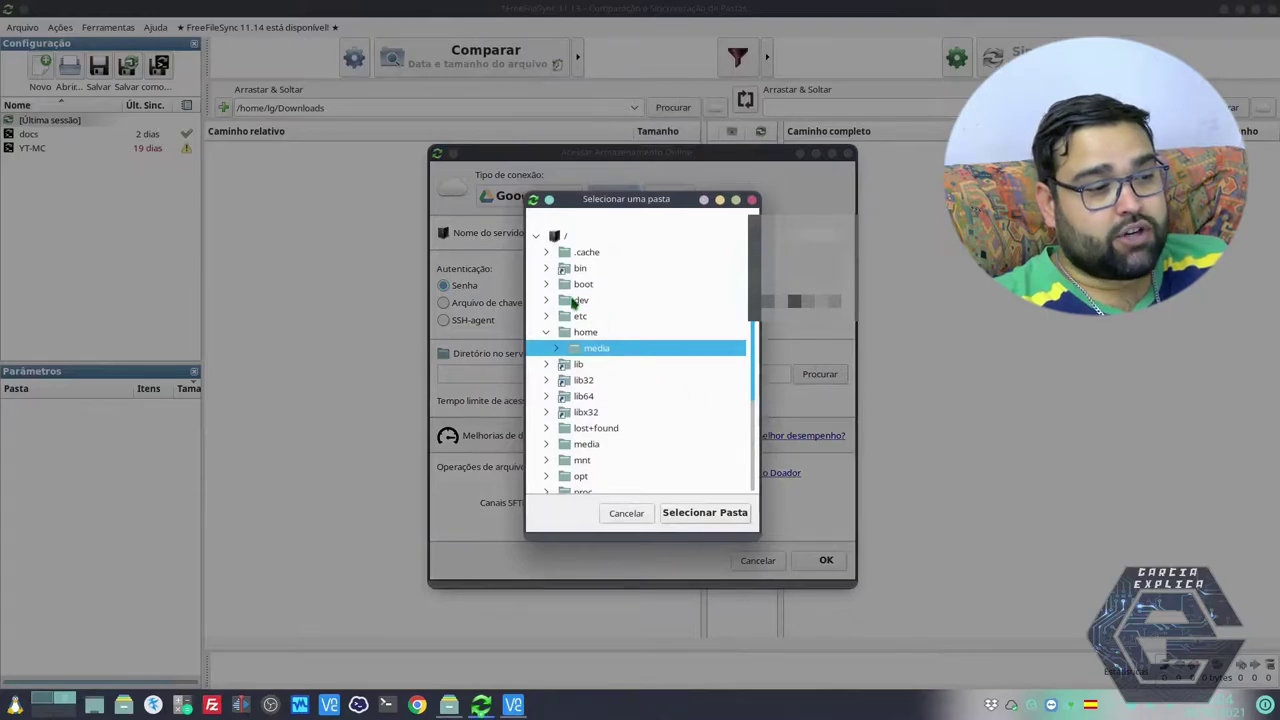
{"action": "scroll", "coordinate": [597, 337], "scroll_direction": "down", "scroll_amount": 3}
{"action": "scroll", "coordinate": [596, 334], "scroll_direction": "up", "scroll_amount": 3}
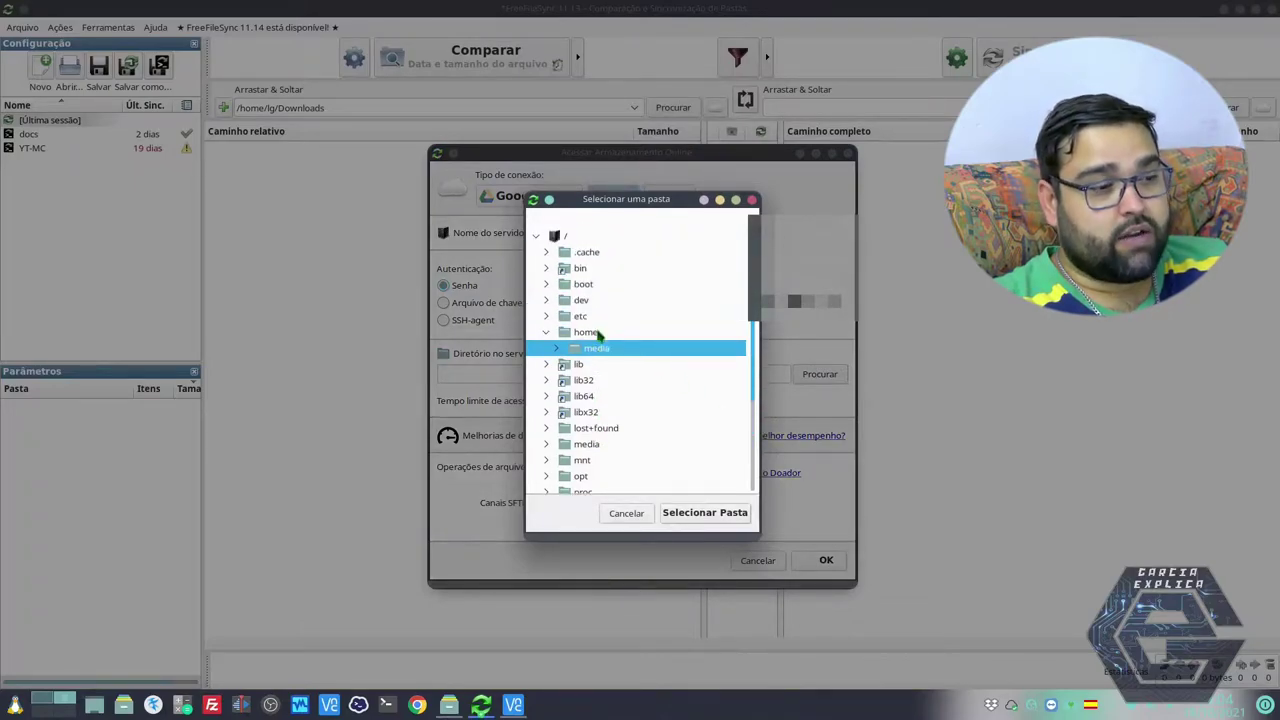
{"action": "scroll", "coordinate": [598, 335], "scroll_direction": "down", "scroll_amount": 3}
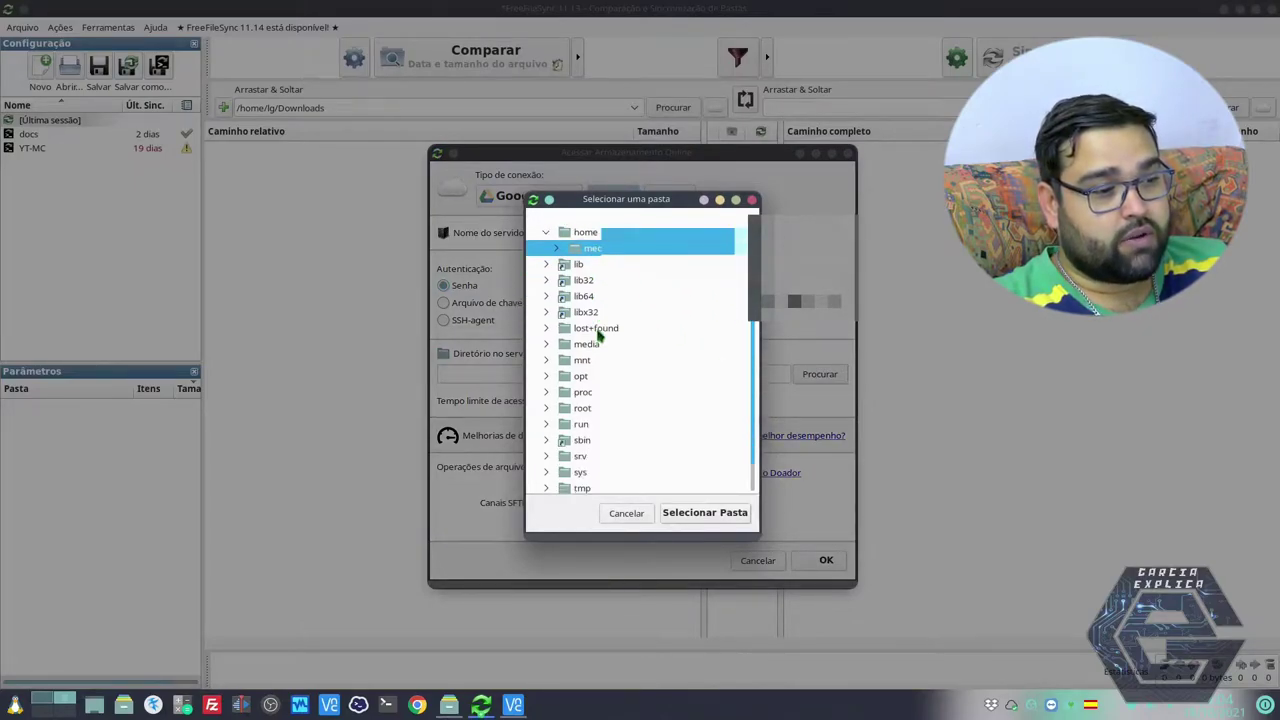
{"action": "left_click", "coordinate": [547, 361]}
{"action": "left_click", "coordinate": [566, 381]}
{"action": "left_click", "coordinate": [557, 377]}
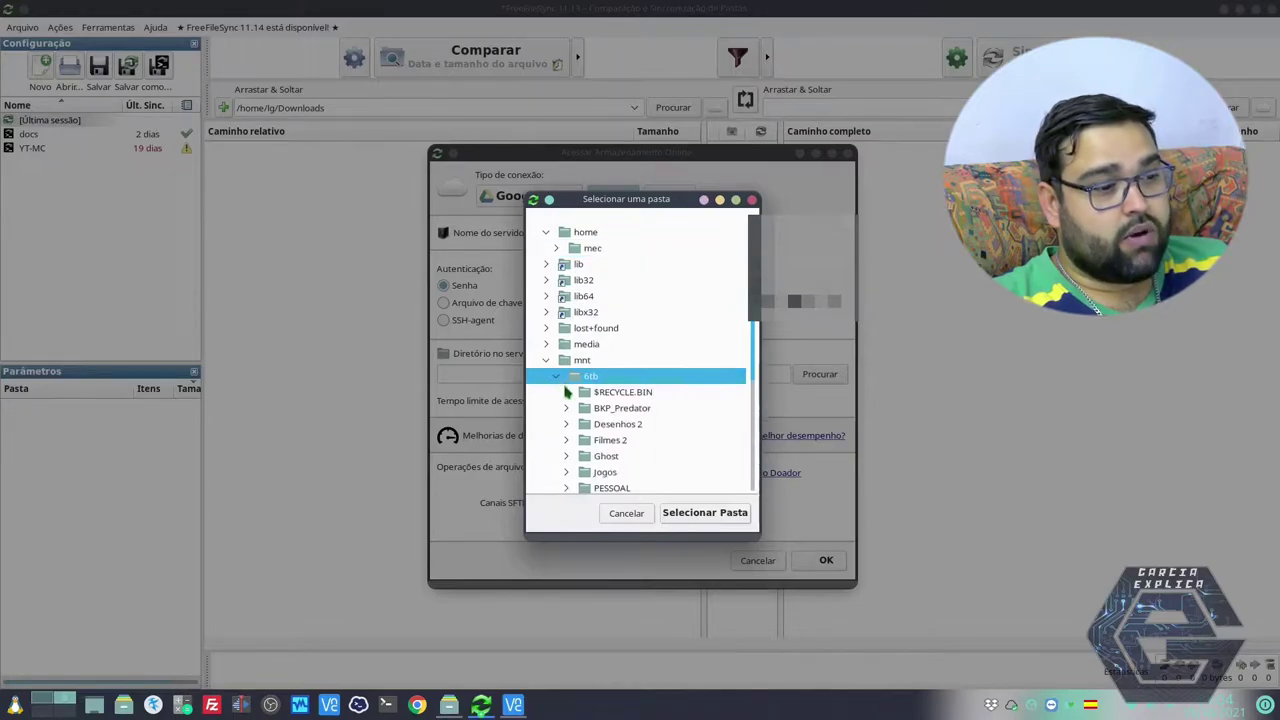
Select the Ghost folder inside /mnt/6tb as the server directory and accept the SFTP connection.
{"action": "scroll", "coordinate": [626, 445], "scroll_direction": "down", "scroll_amount": 2}
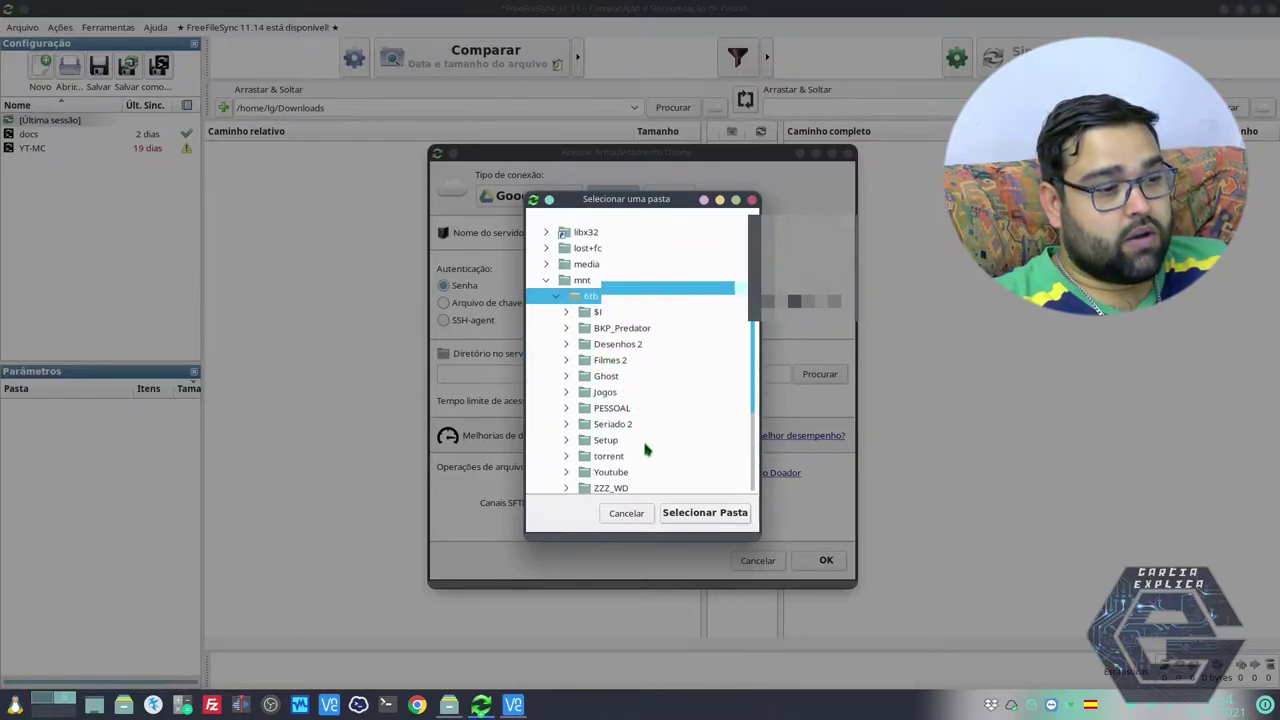
{"action": "left_click", "coordinate": [607, 442]}
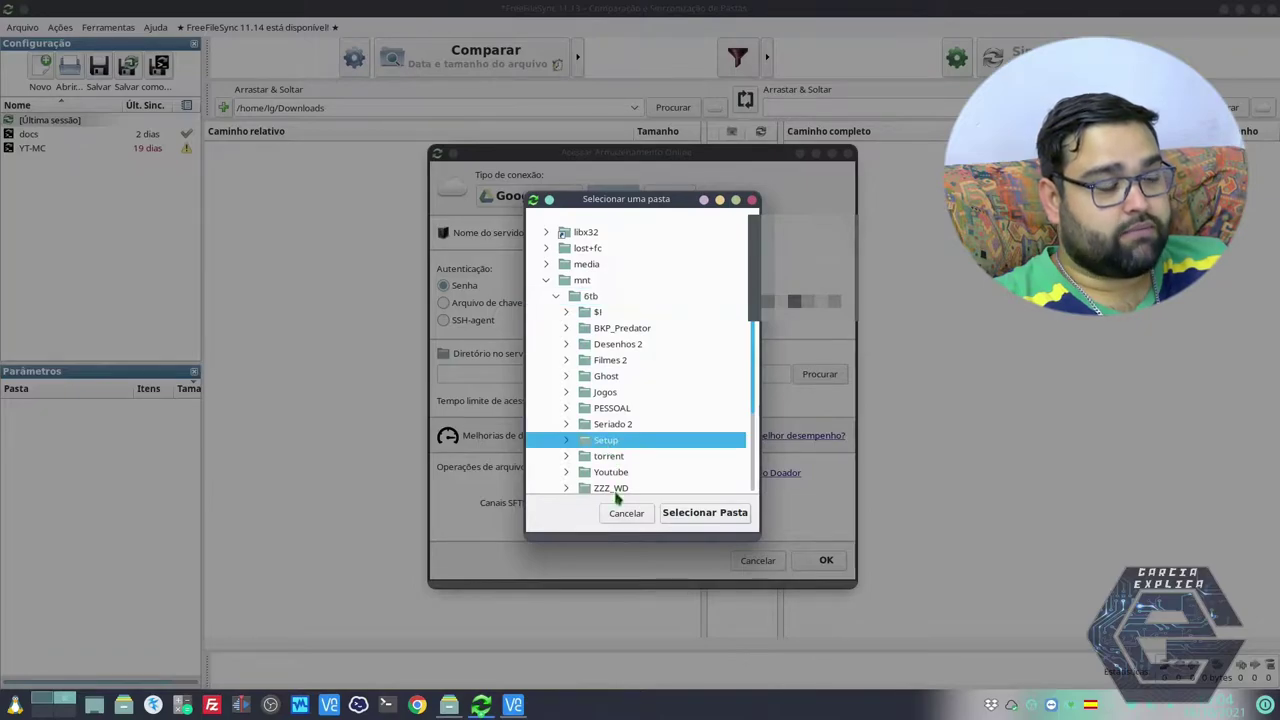
{"action": "left_click", "coordinate": [607, 377]}
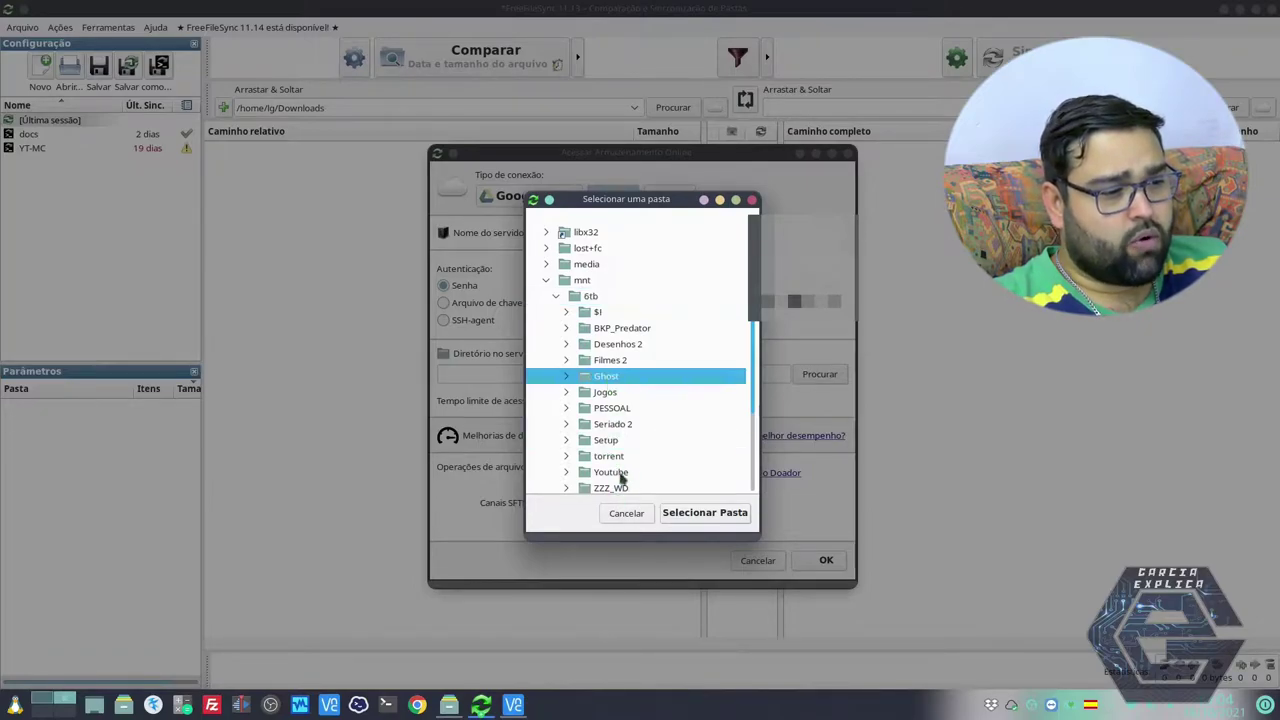
{"action": "left_click", "coordinate": [666, 514]}
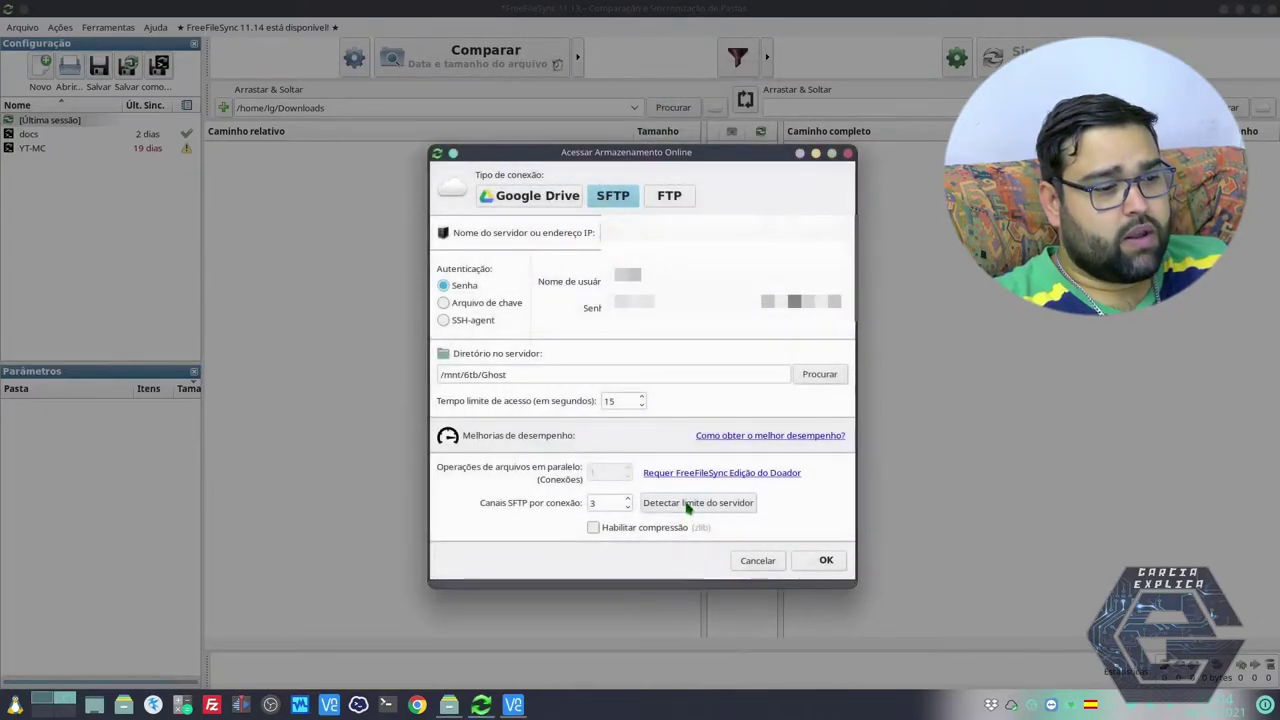
{"action": "left_click", "coordinate": [834, 564]}
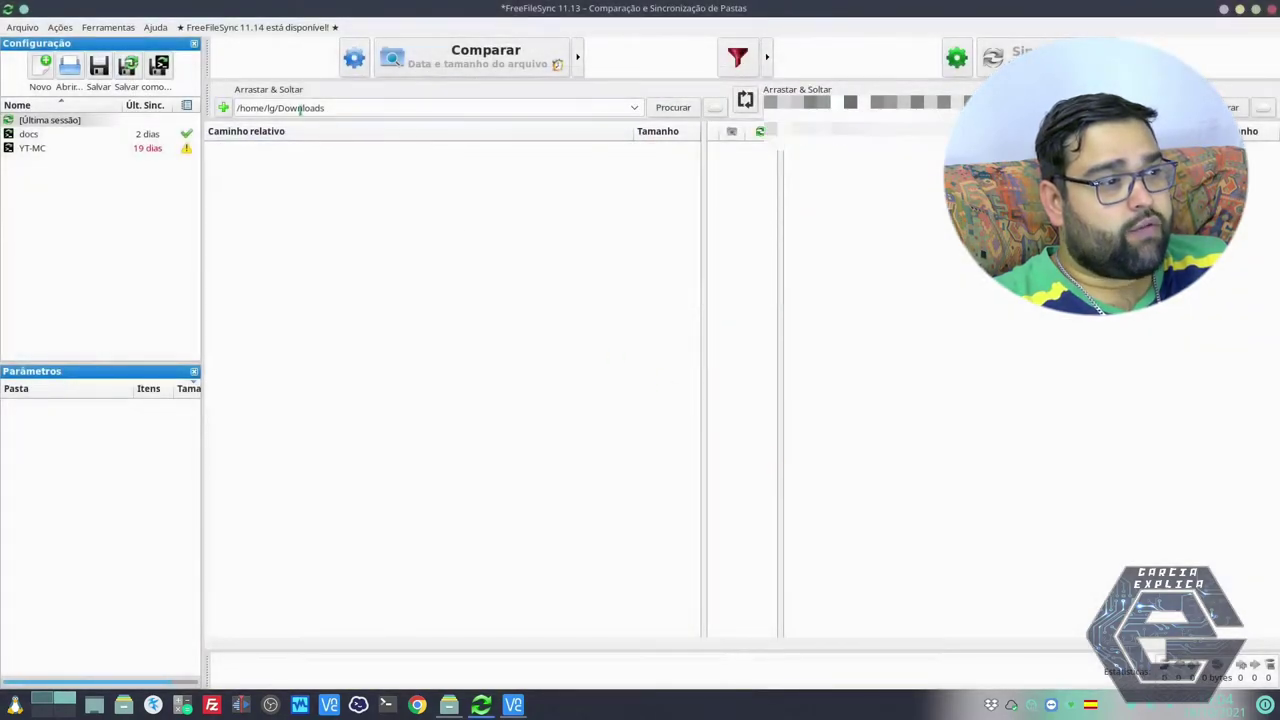
Copy the local folder path /home/lg/Downloads, clear the field and paste the same path back.
{"action": "triple_click", "coordinate": [329, 107]}
{"action": "key", "text": "ctrl+c"}
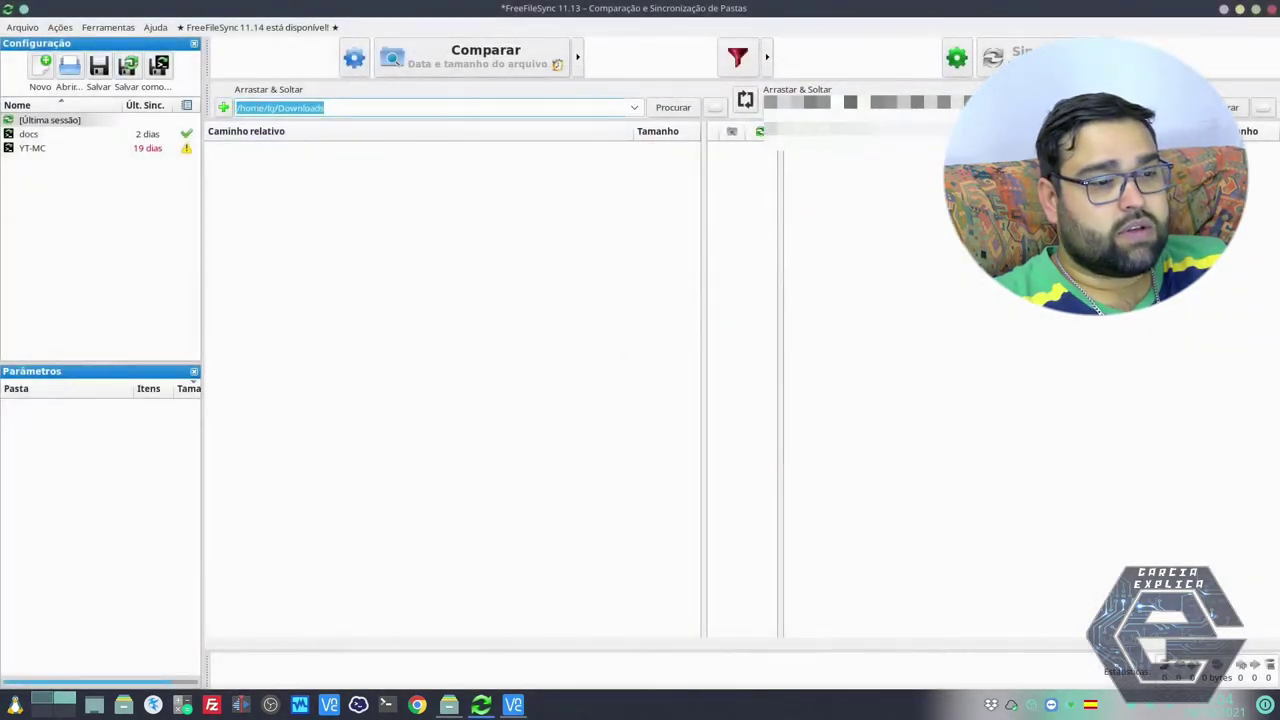
{"action": "key", "text": "BackSpace"}
{"action": "key", "text": "ctrl+v"}
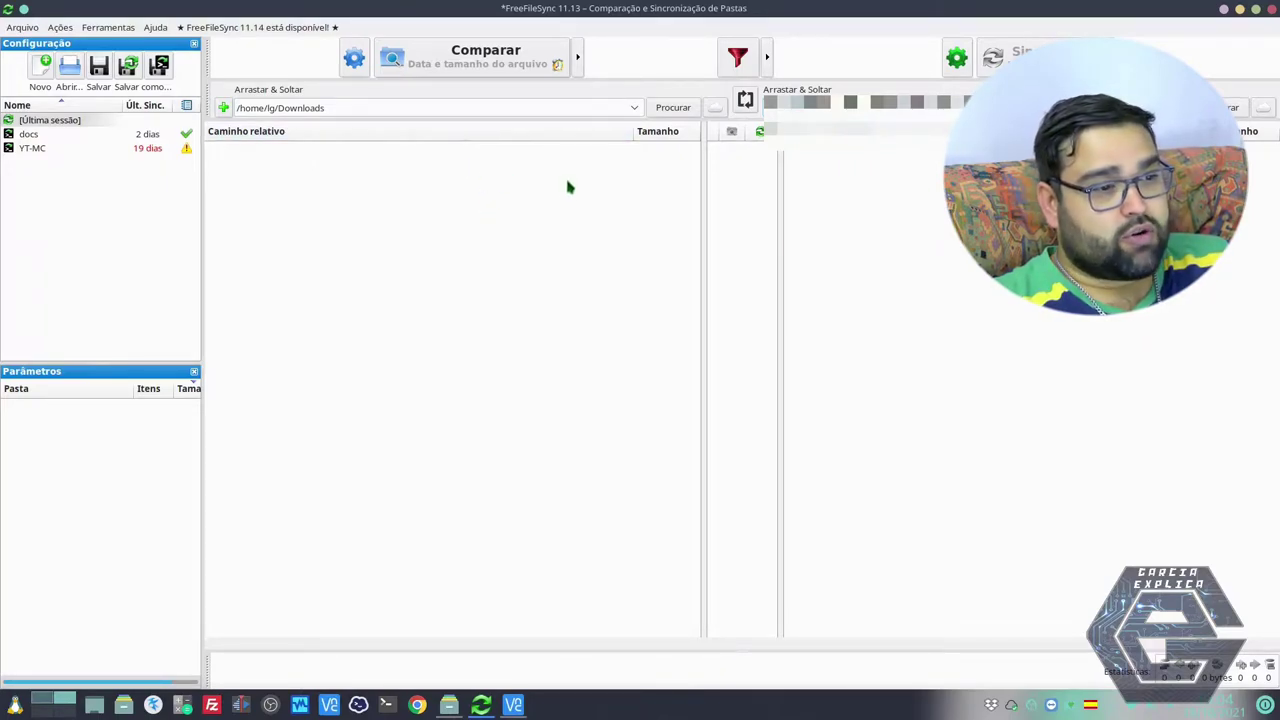
Add an empty folder pair and remove it, and open the configuration's save dialog and cancel it.
{"action": "left_click", "coordinate": [223, 107]}
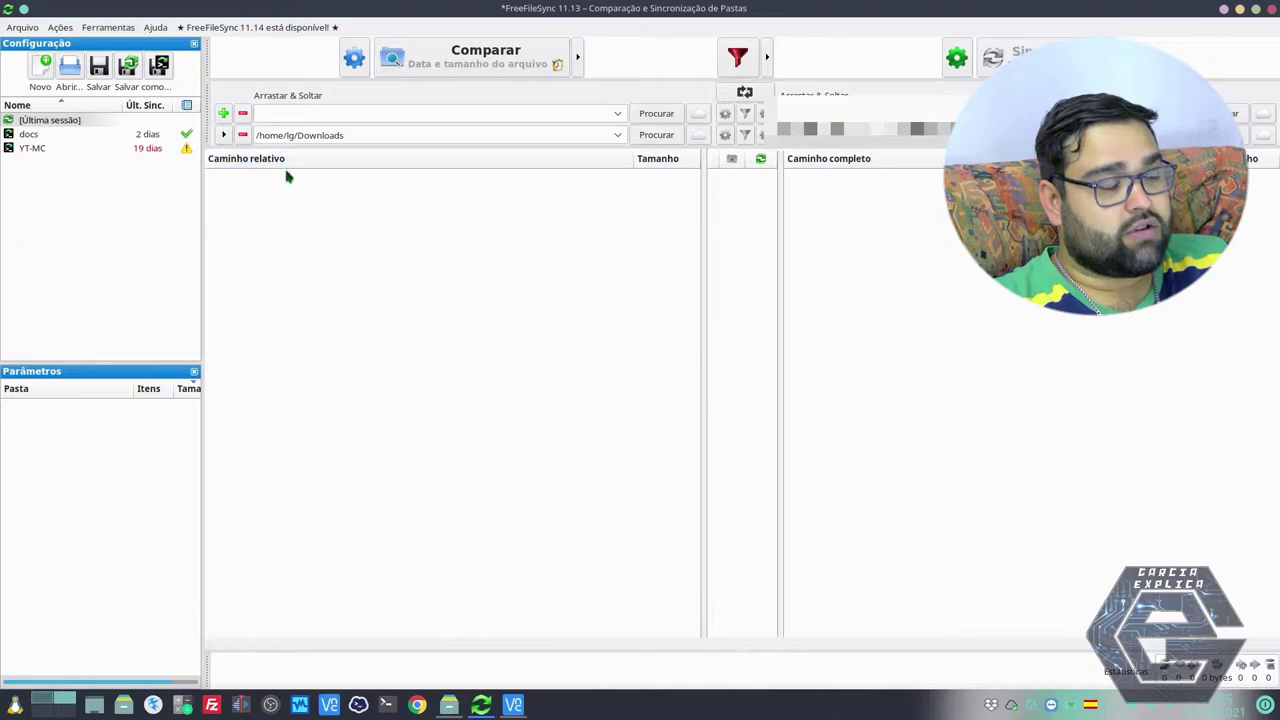
{"action": "left_click", "coordinate": [243, 116]}
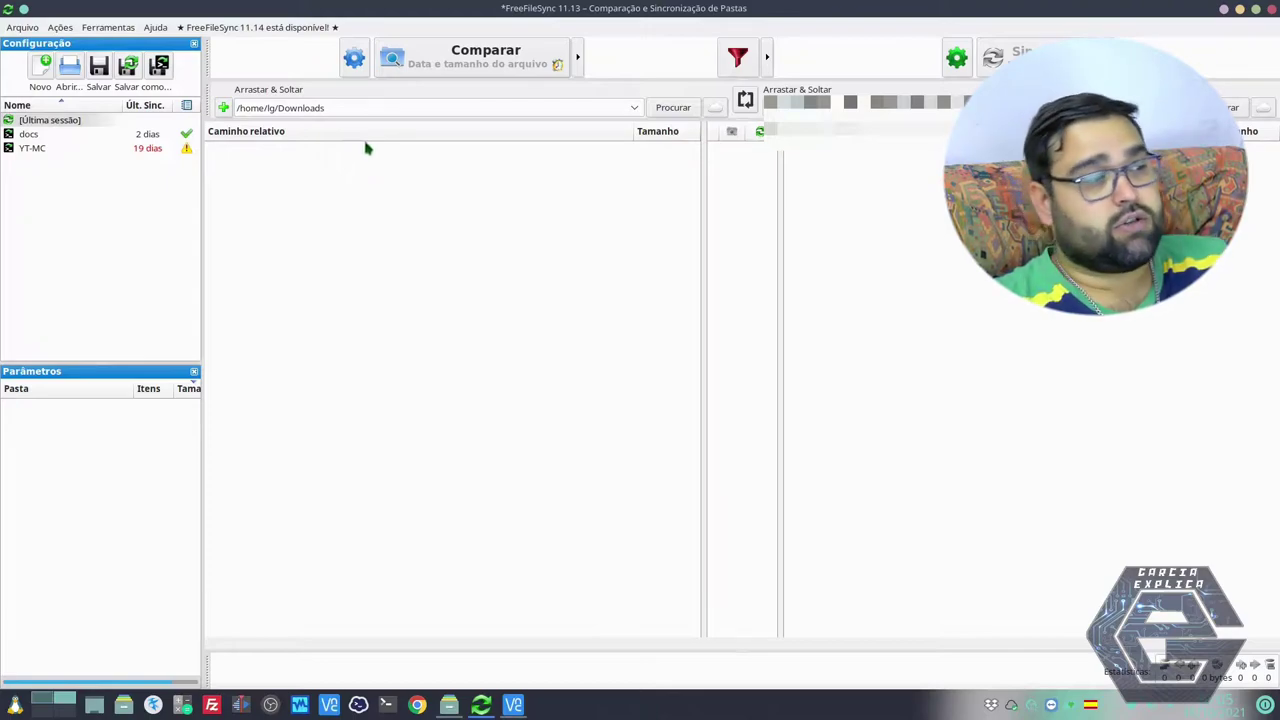
{"action": "left_click", "coordinate": [100, 72]}
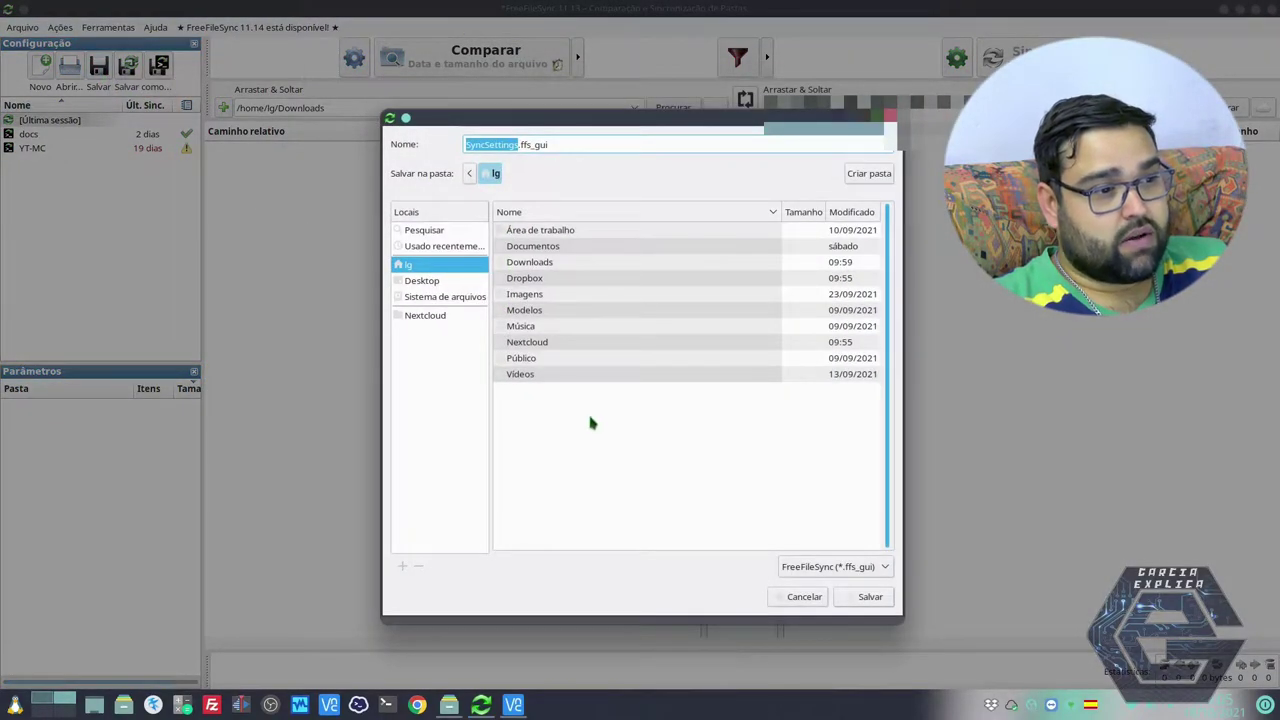
{"action": "left_click", "coordinate": [805, 596]}
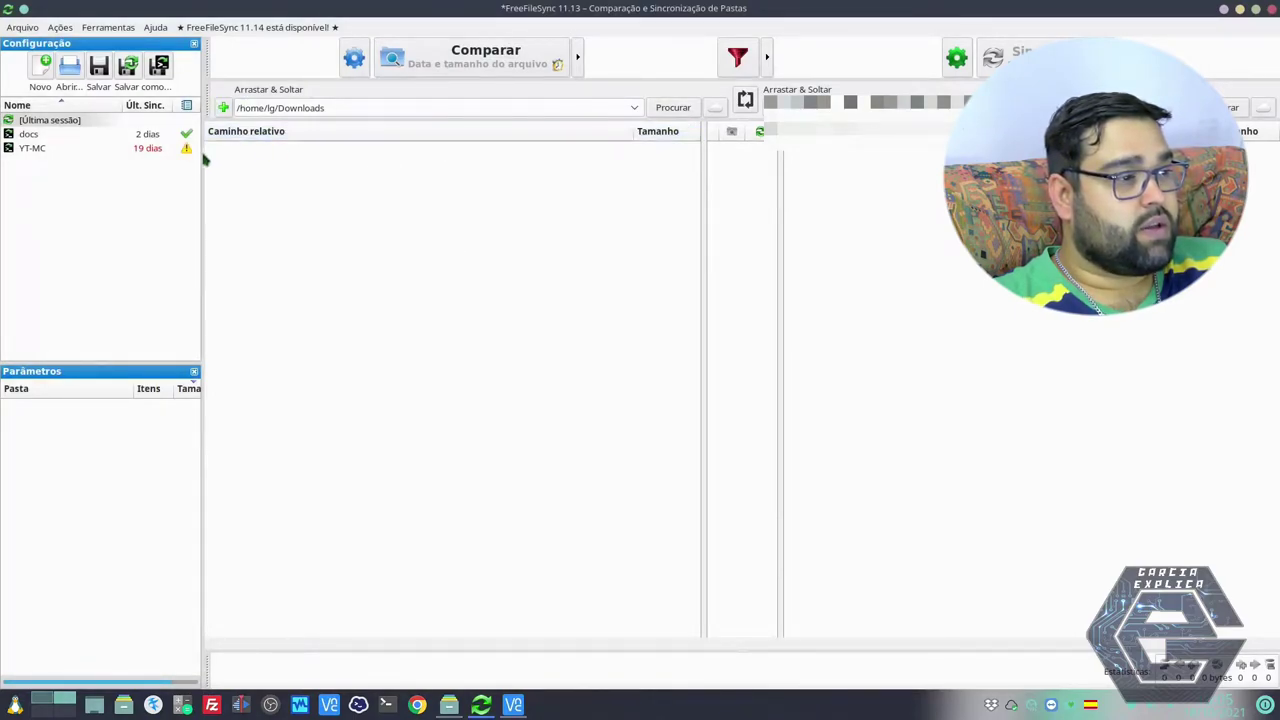
Delete the [Última sessão] configuration by moving it to the recycle bin.
{"action": "left_click", "coordinate": [68, 121]}
{"action": "right_click", "coordinate": [68, 121]}
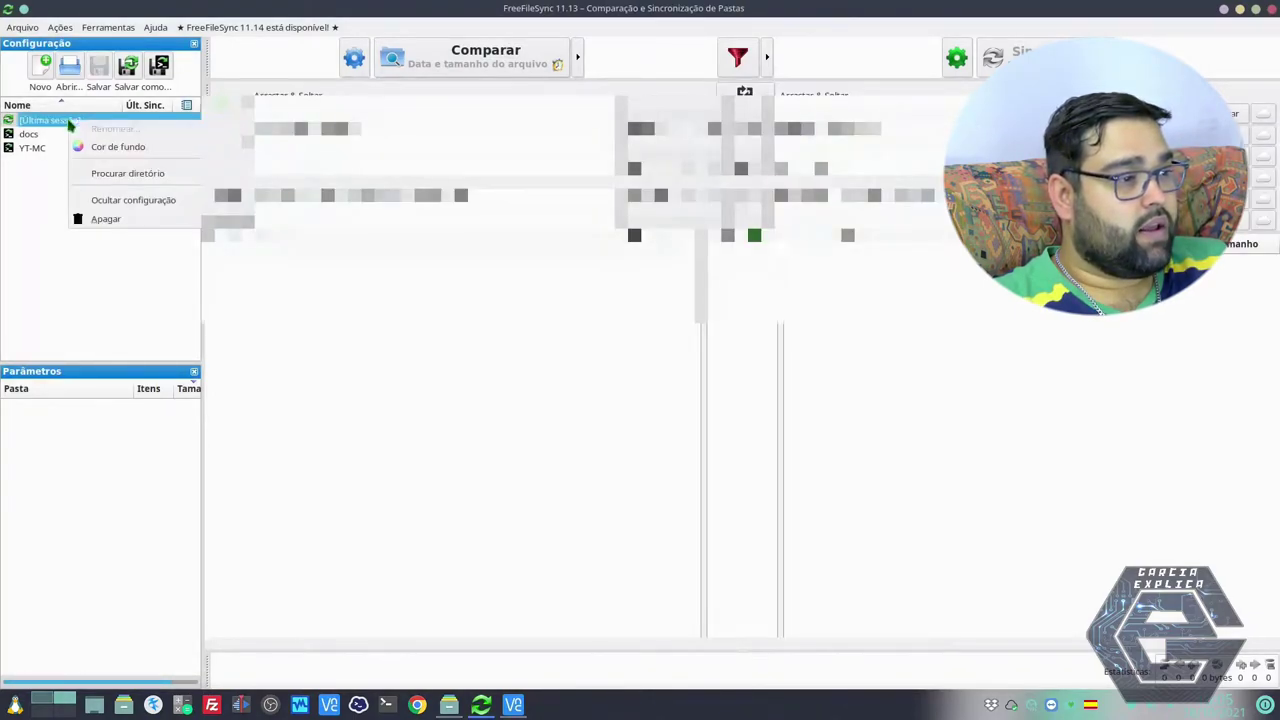
{"action": "left_click", "coordinate": [86, 219]}
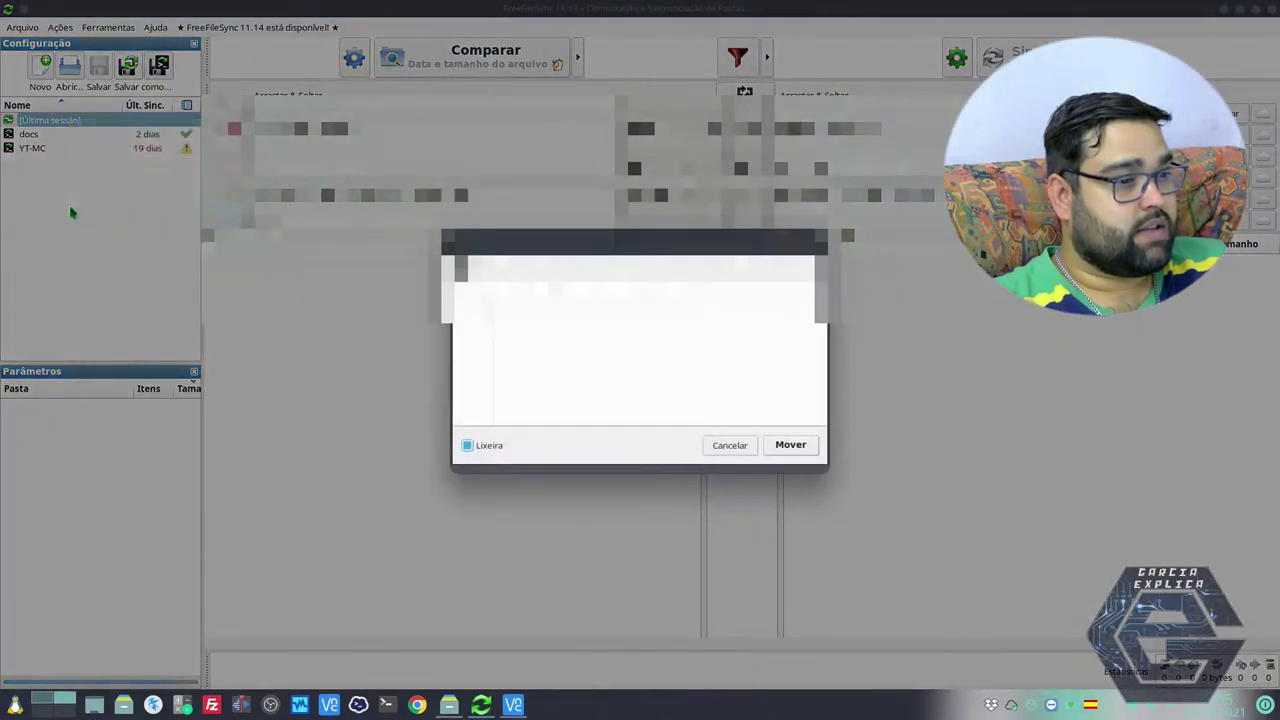
{"action": "left_click", "coordinate": [789, 447]}
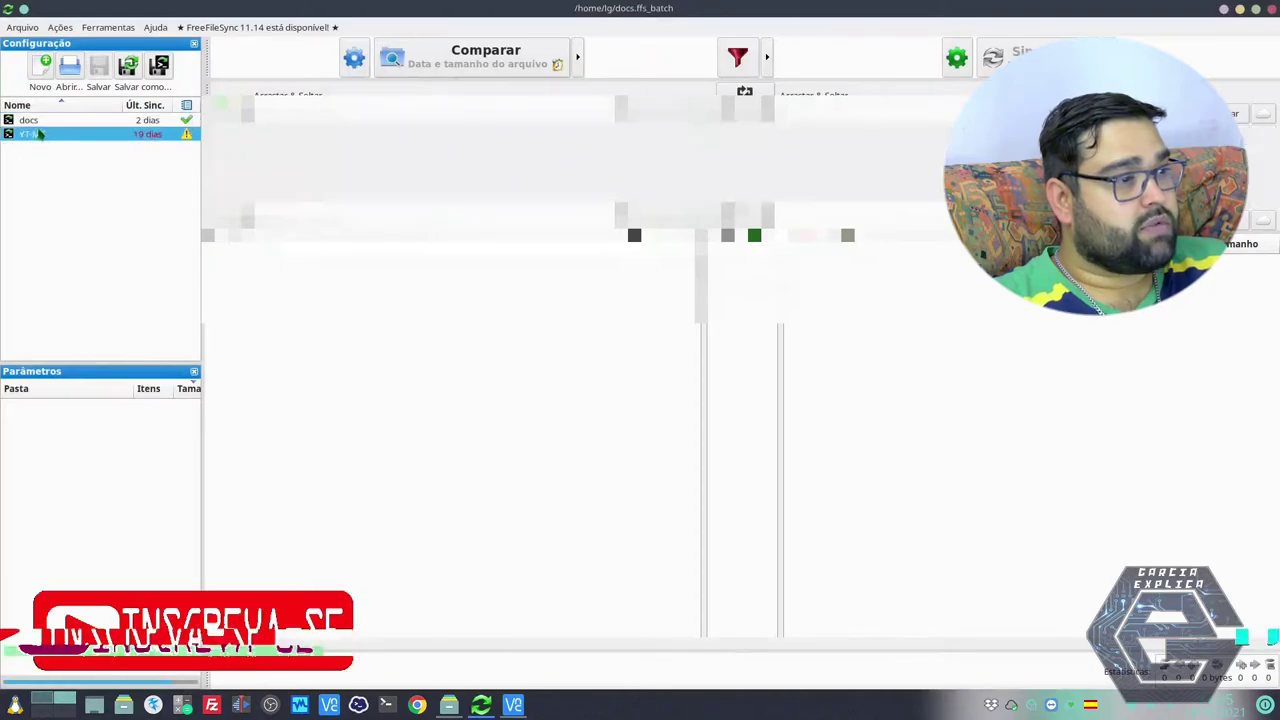
Compare the folder pairs of the docs configuration.
{"action": "left_click", "coordinate": [456, 62]}
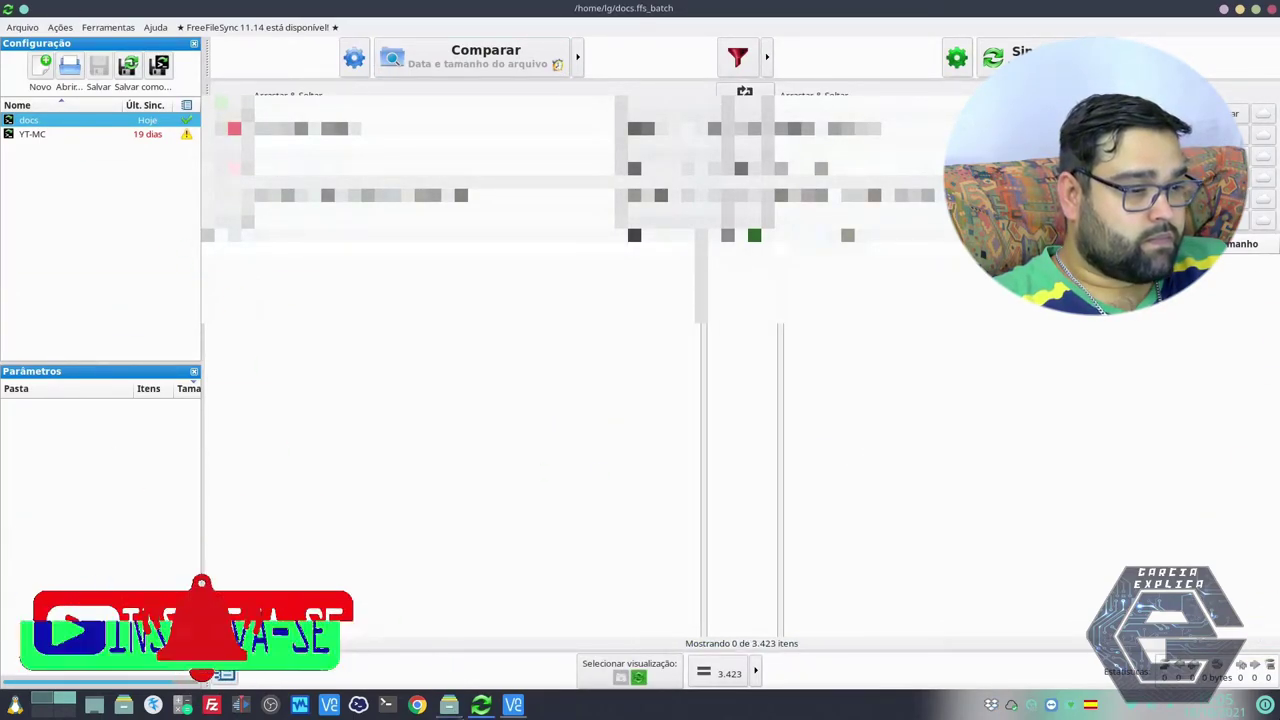
Switch to VNC Viewer and close Unison and the file manager on the remote desktop.
{"action": "left_click", "coordinate": [513, 705]}
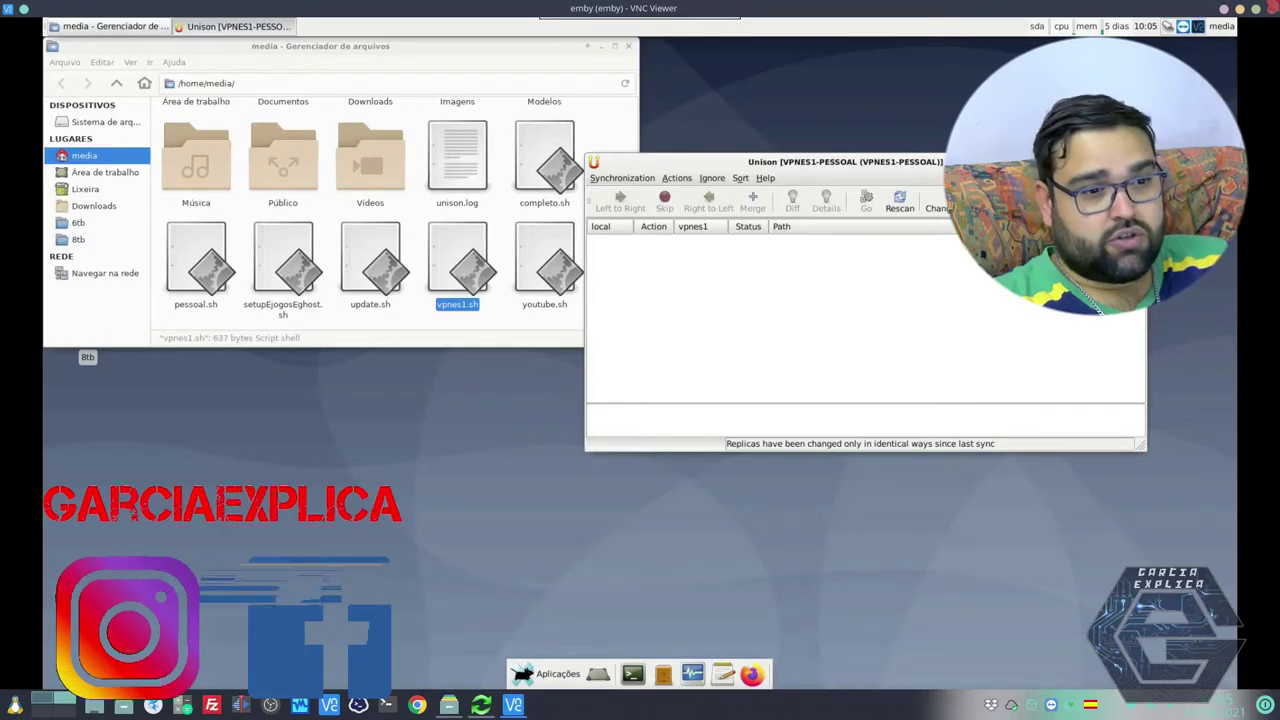
{"action": "key", "text": "ctrl+q"}
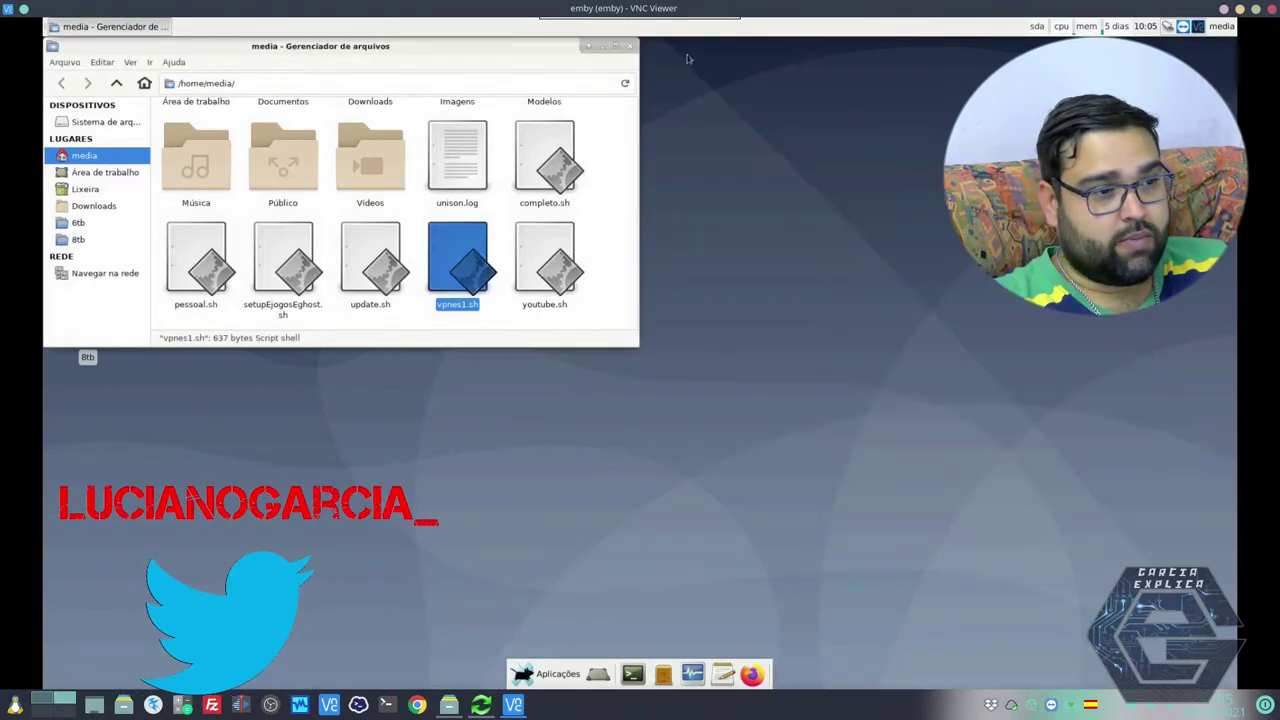
{"action": "left_click", "coordinate": [628, 46]}
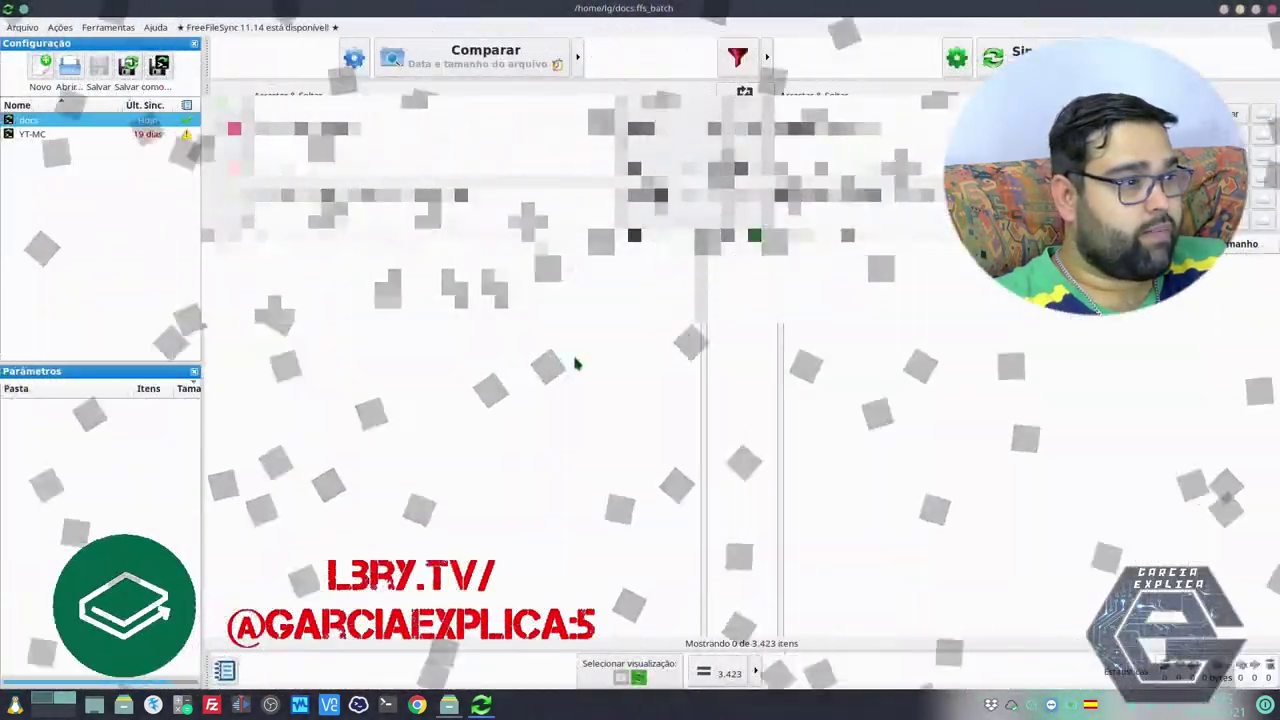
Create a new configuration pairing the local folder /home/lg/Downloads with an SFTP folder, and compare the two.
{"action": "left_click", "coordinate": [46, 72]}
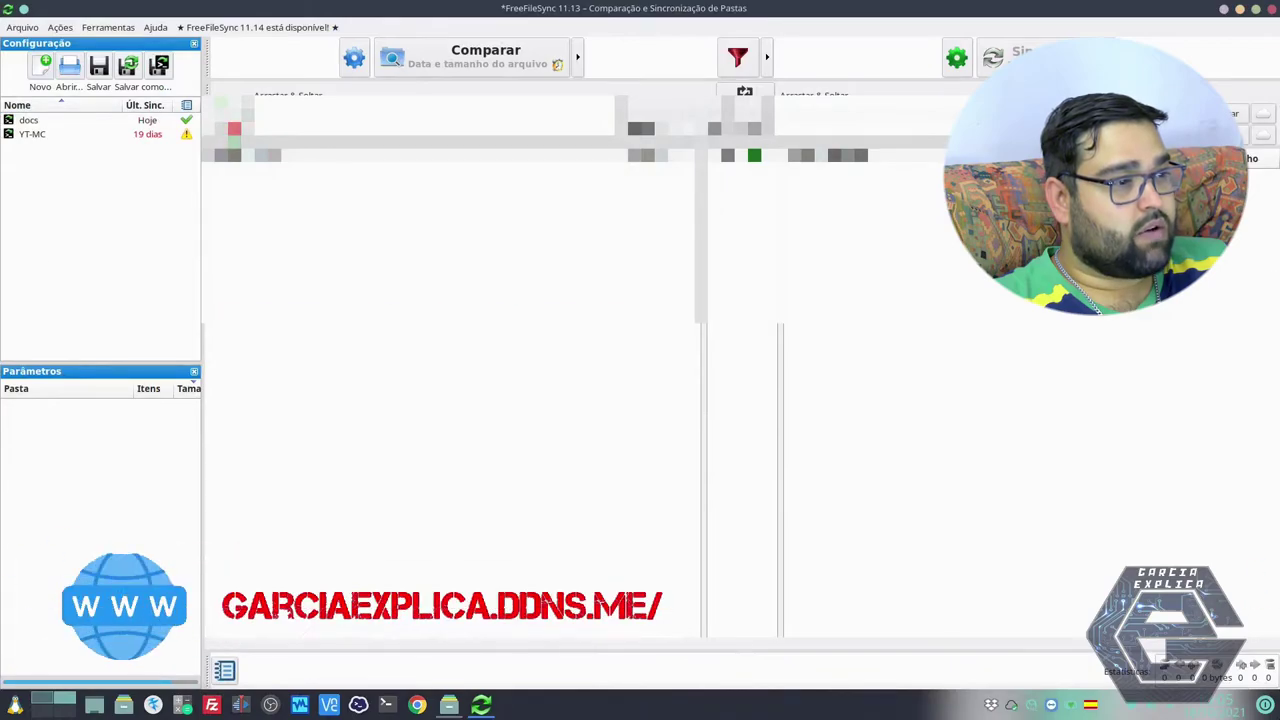
{"action": "left_click", "coordinate": [655, 118]}
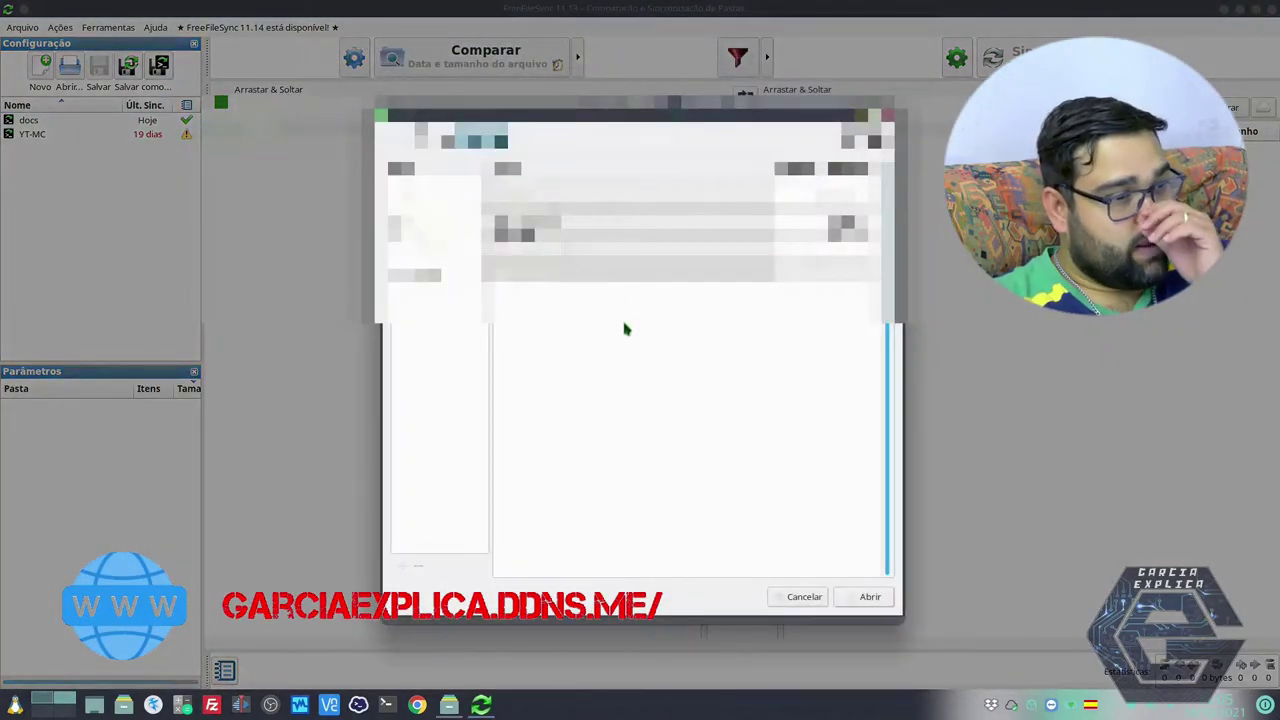
{"action": "left_click", "coordinate": [870, 596]}
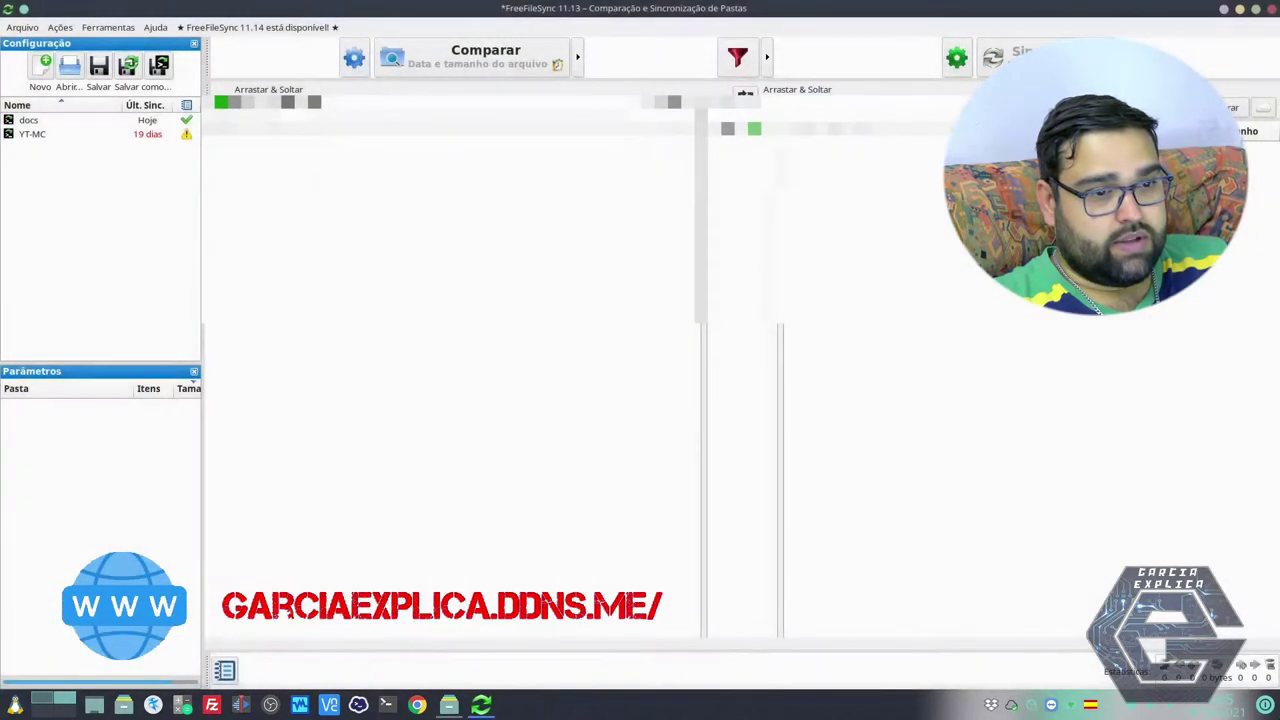
{"action": "left_click", "coordinate": [1268, 113]}
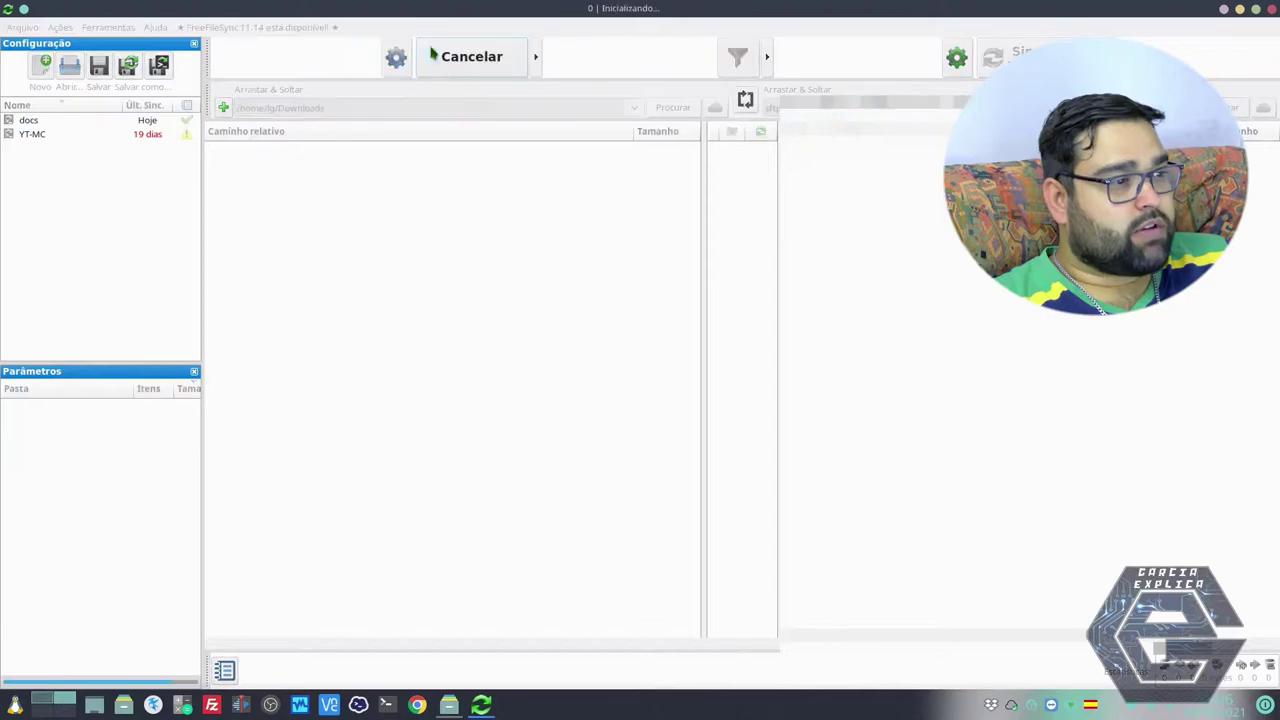
{"action": "left_click", "coordinate": [425, 48]}
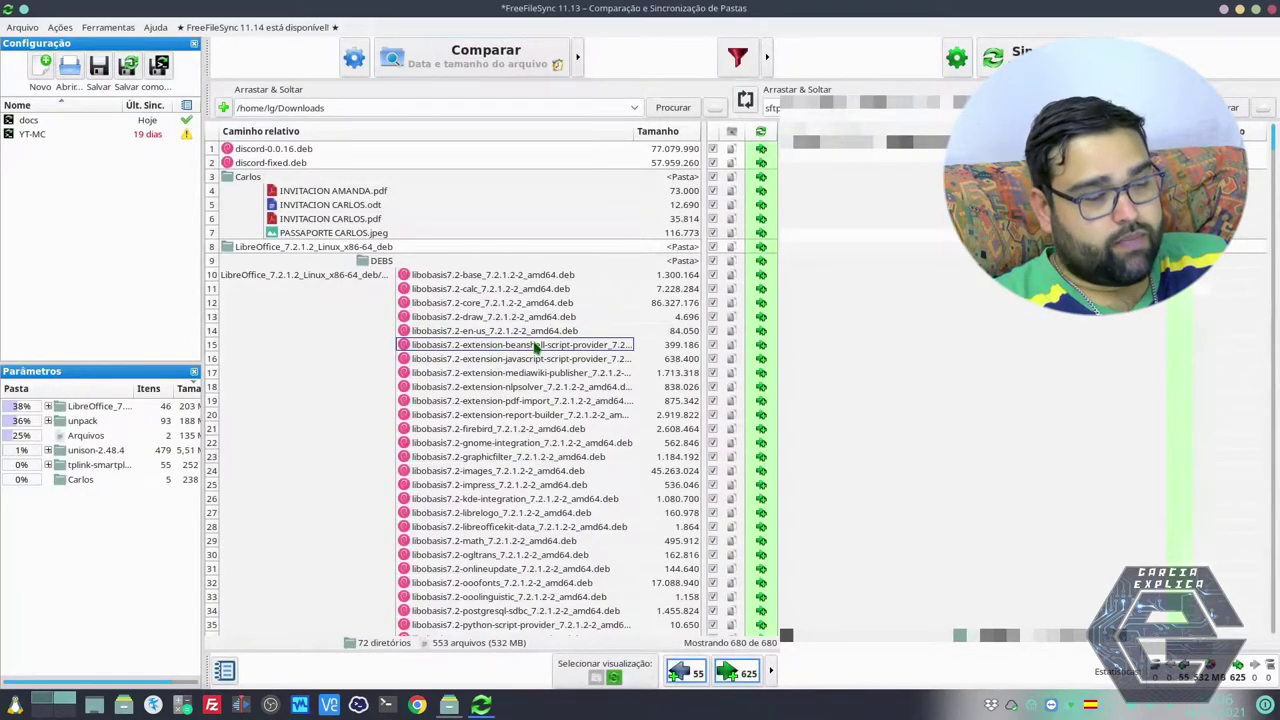
Examine the comparison list to see which files and folders go to each side.
{"action": "scroll", "coordinate": [534, 289], "scroll_direction": "down", "scroll_amount": 3}
{"action": "scroll", "coordinate": [534, 289], "scroll_direction": "up", "scroll_amount": 3}
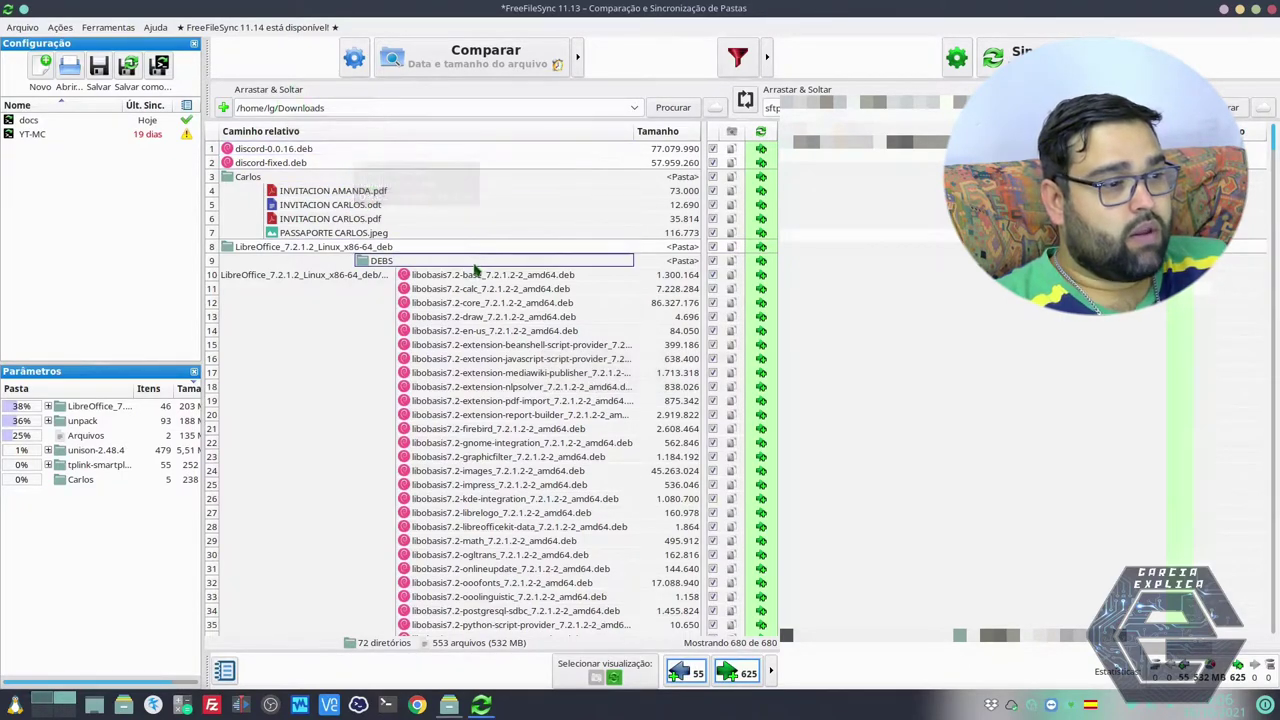
{"action": "scroll", "coordinate": [474, 263], "scroll_direction": "down", "scroll_amount": 4}
{"action": "scroll", "coordinate": [474, 263], "scroll_direction": "up", "scroll_amount": 4}
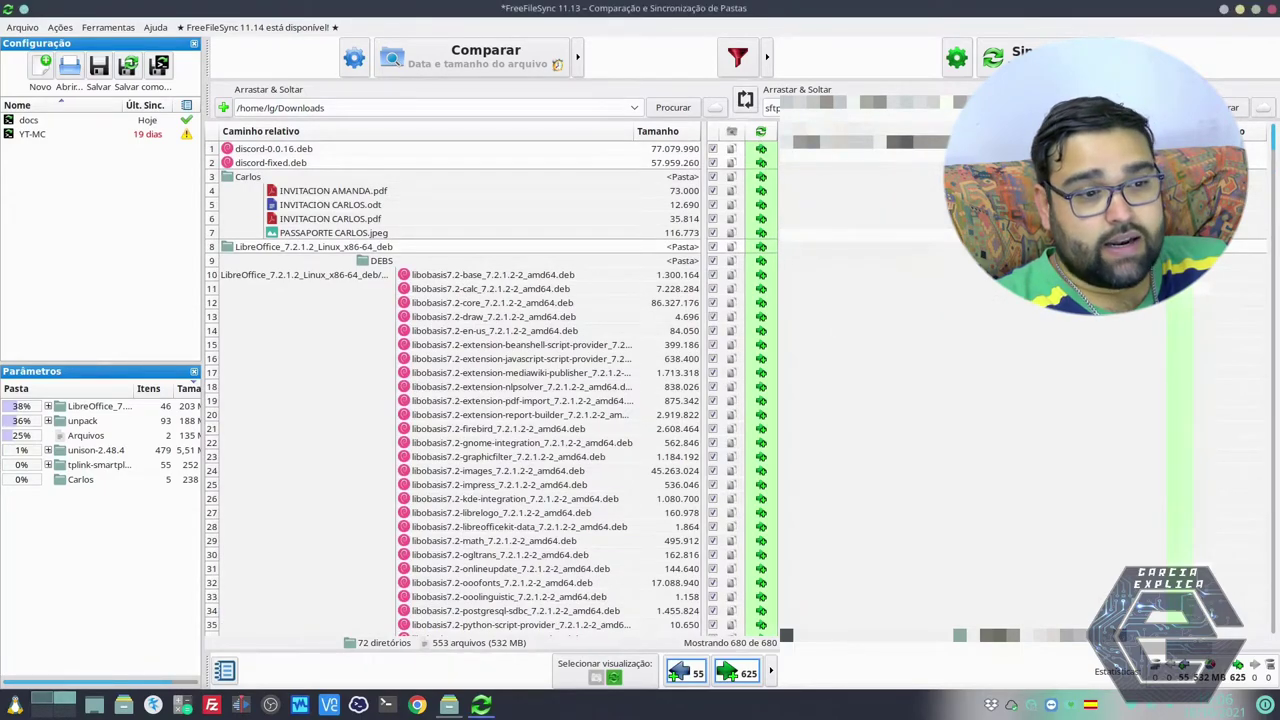
{"action": "scroll", "coordinate": [765, 282], "scroll_direction": "down", "scroll_amount": 15}
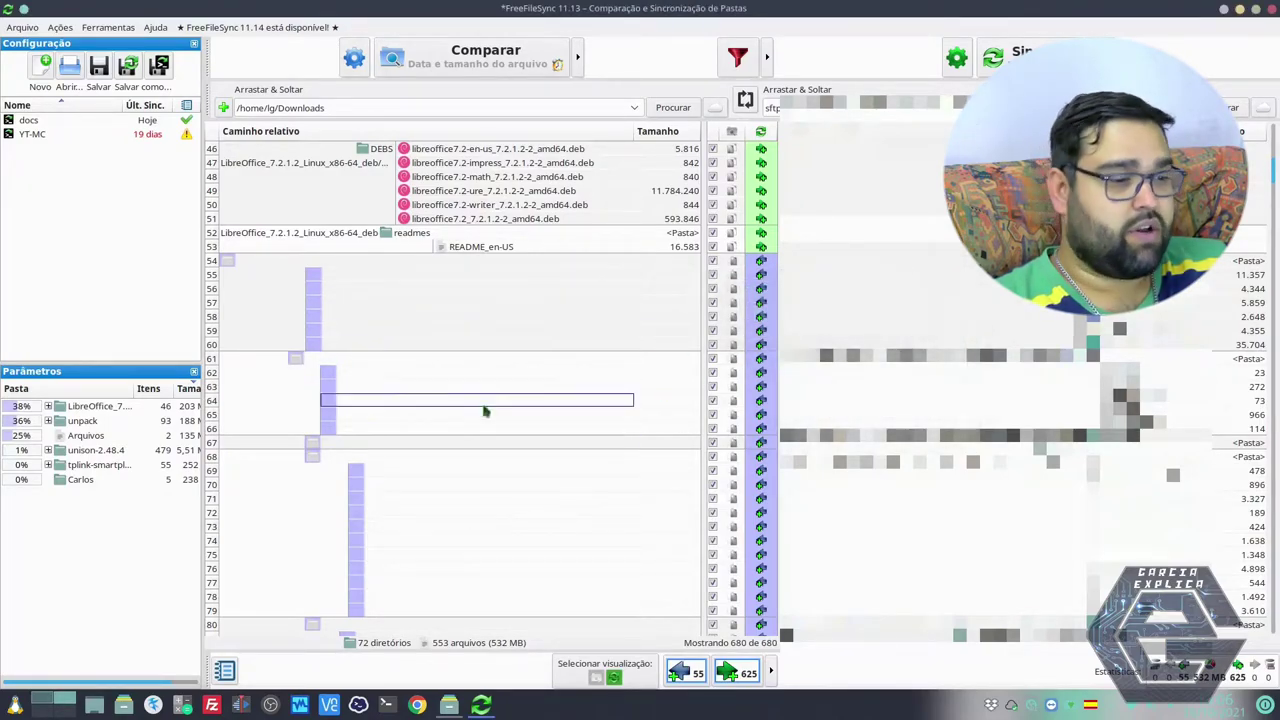
{"action": "scroll", "coordinate": [500, 412], "scroll_direction": "down", "scroll_amount": 4}
{"action": "scroll", "coordinate": [510, 407], "scroll_direction": "down", "scroll_amount": 20}
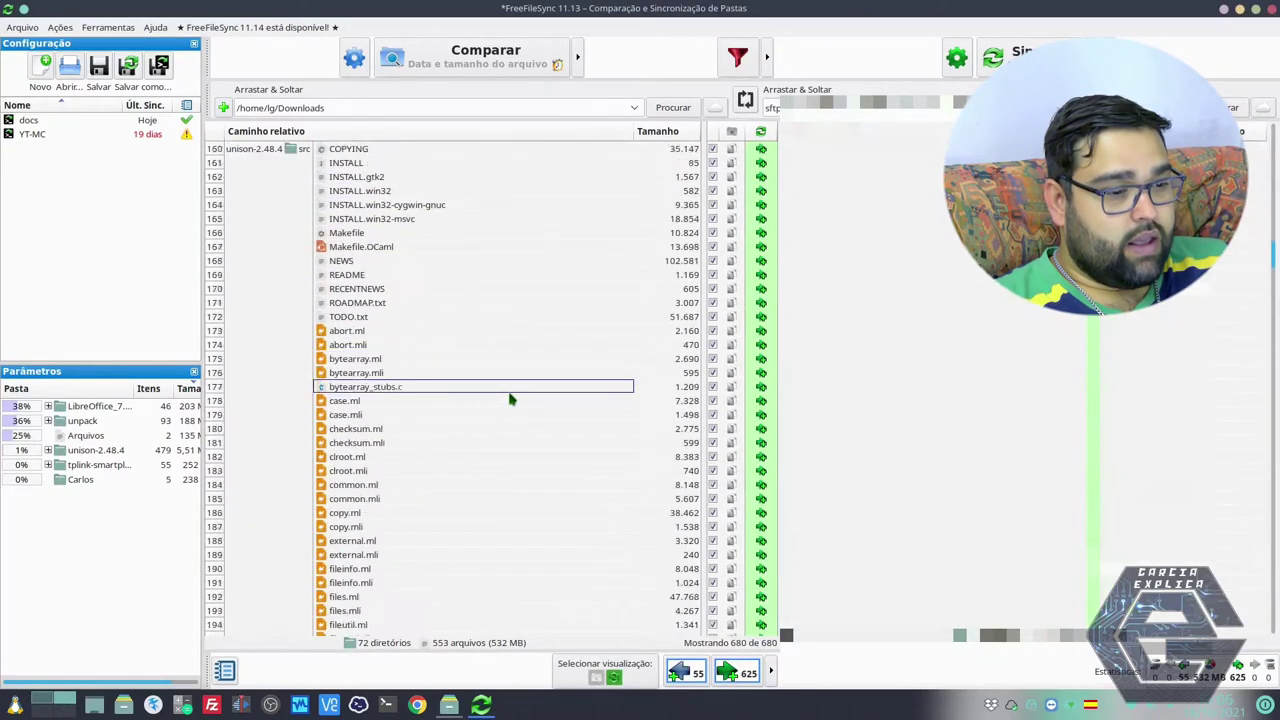
{"action": "scroll", "coordinate": [510, 399], "scroll_direction": "up", "scroll_amount": 20}
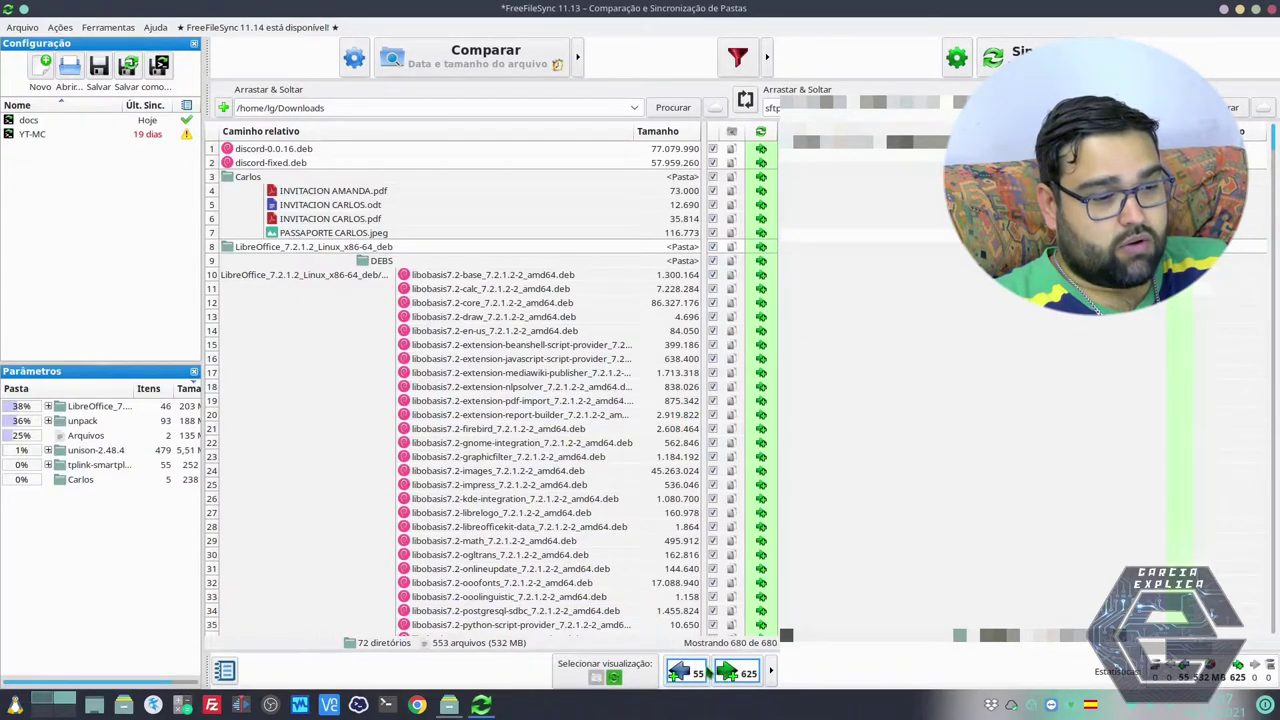
Toggle the view filters for left-bound and right-bound items off and on, and save the view selection as default.
{"action": "left_click", "coordinate": [688, 673]}
{"action": "left_click", "coordinate": [688, 673]}
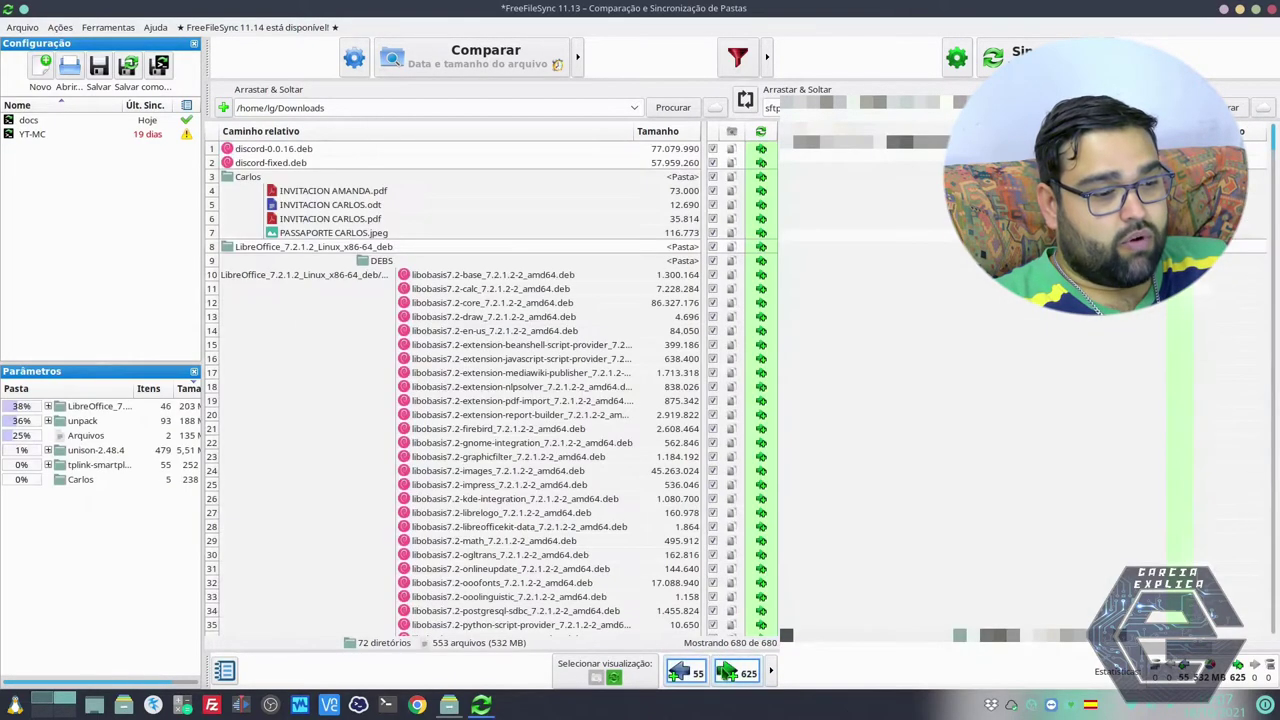
{"action": "left_click", "coordinate": [770, 673]}
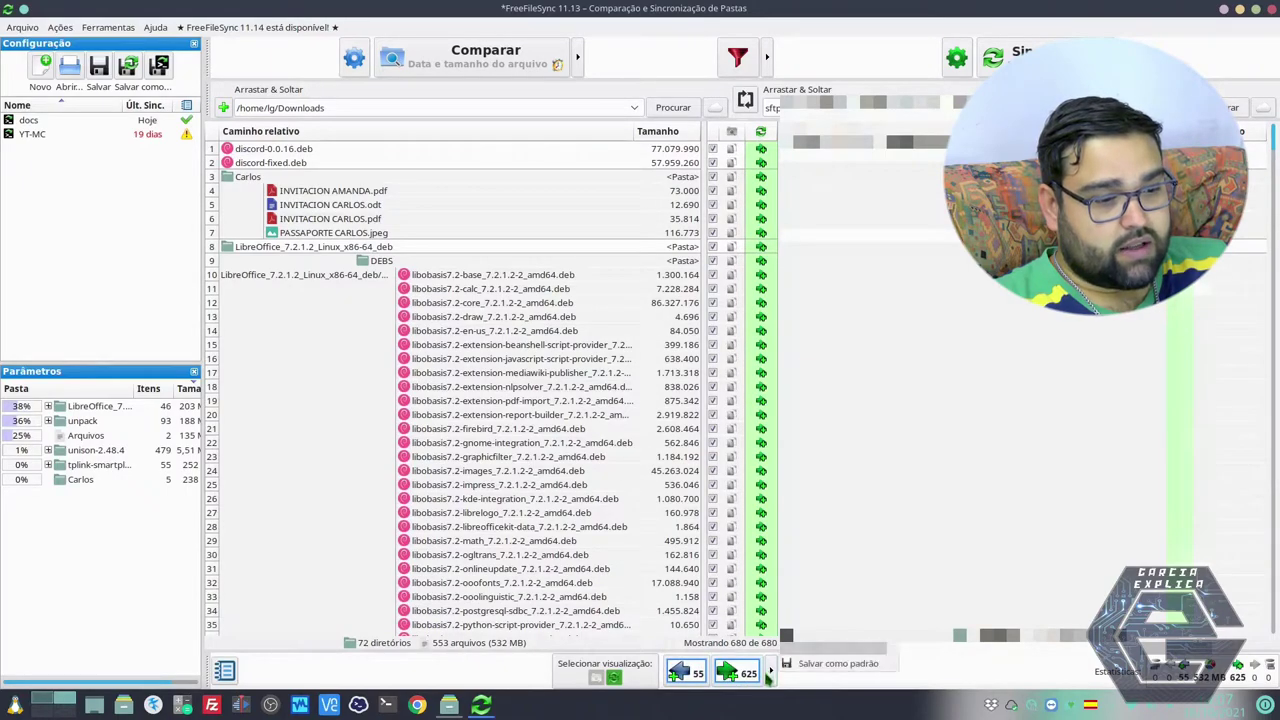
{"action": "left_click", "coordinate": [838, 663]}
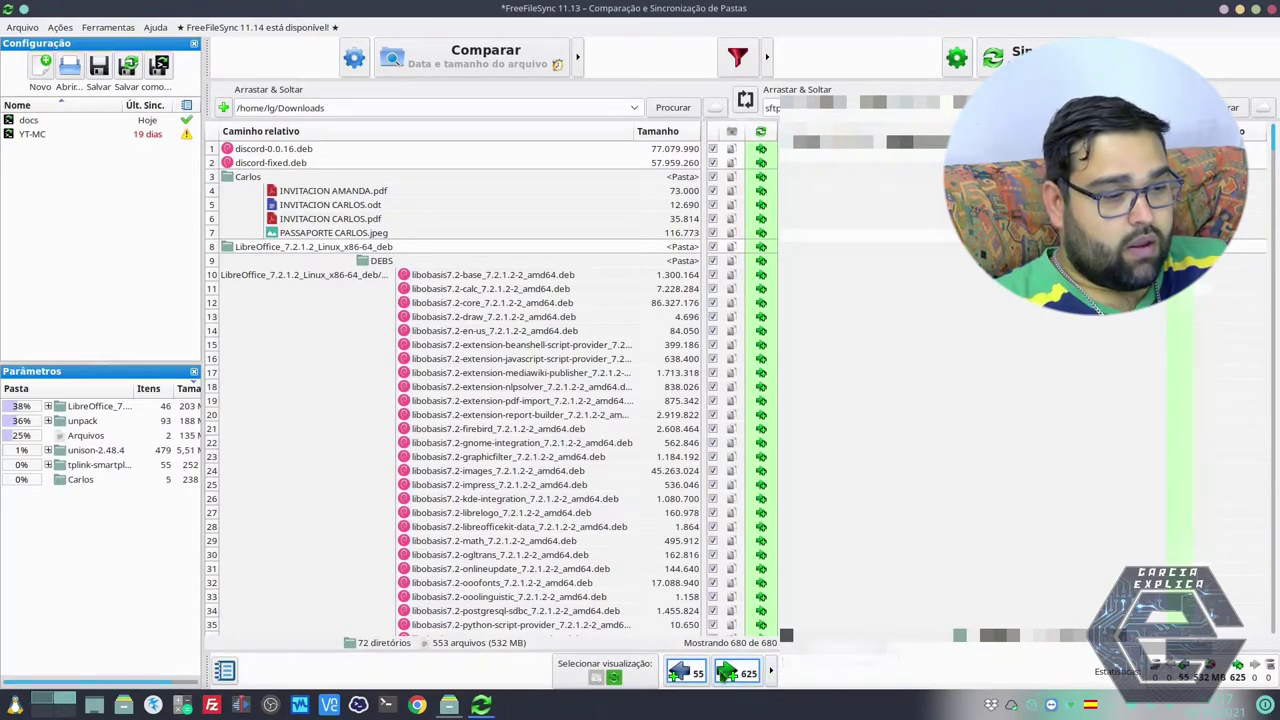
{"action": "left_click", "coordinate": [690, 673]}
{"action": "left_click", "coordinate": [738, 675]}
{"action": "left_click", "coordinate": [733, 676]}
{"action": "left_click", "coordinate": [690, 674]}
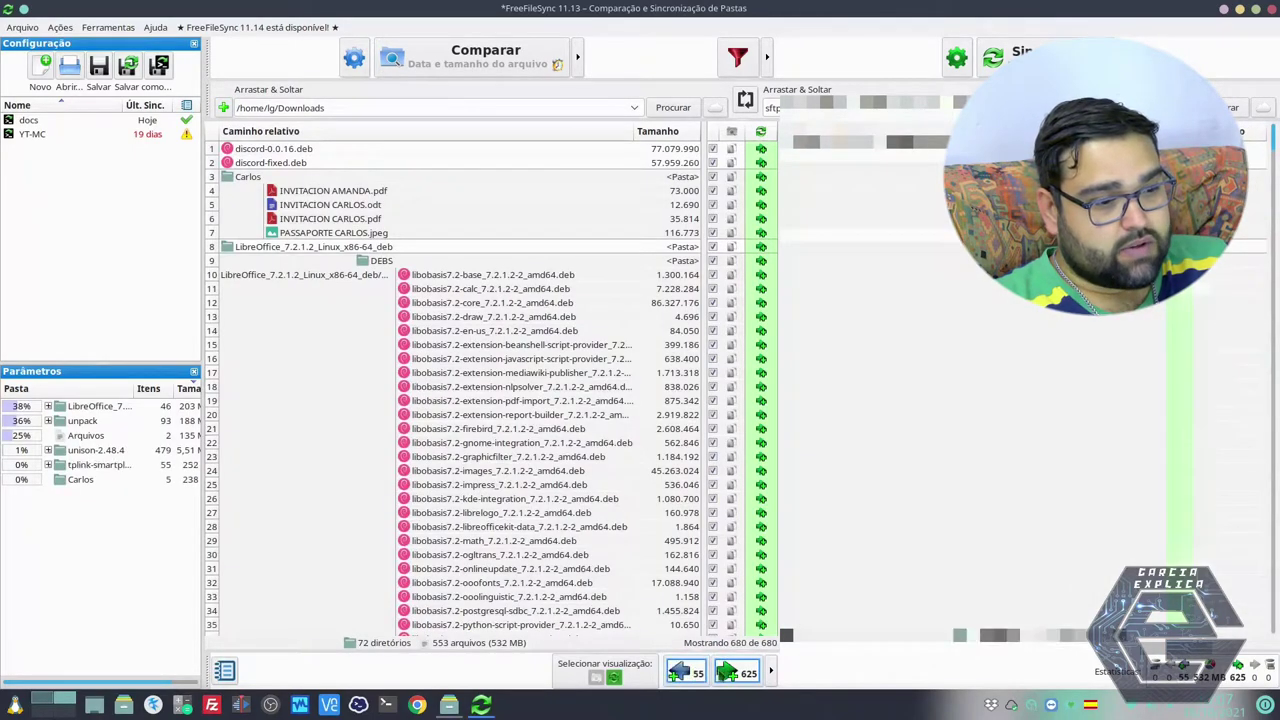
Hide the left-bound items, review the remaining right-bound files, and show the hidden items again.
{"action": "left_click", "coordinate": [686, 673]}
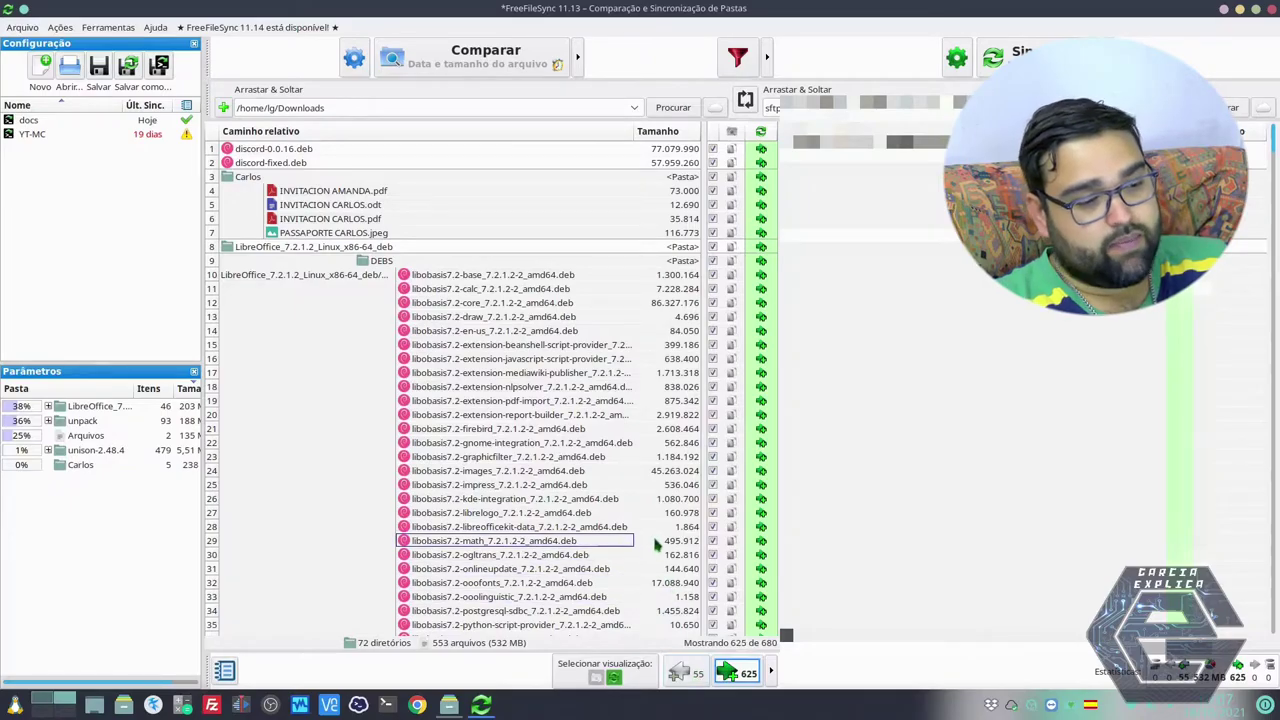
{"action": "scroll", "coordinate": [666, 569], "scroll_direction": "down", "scroll_amount": 20}
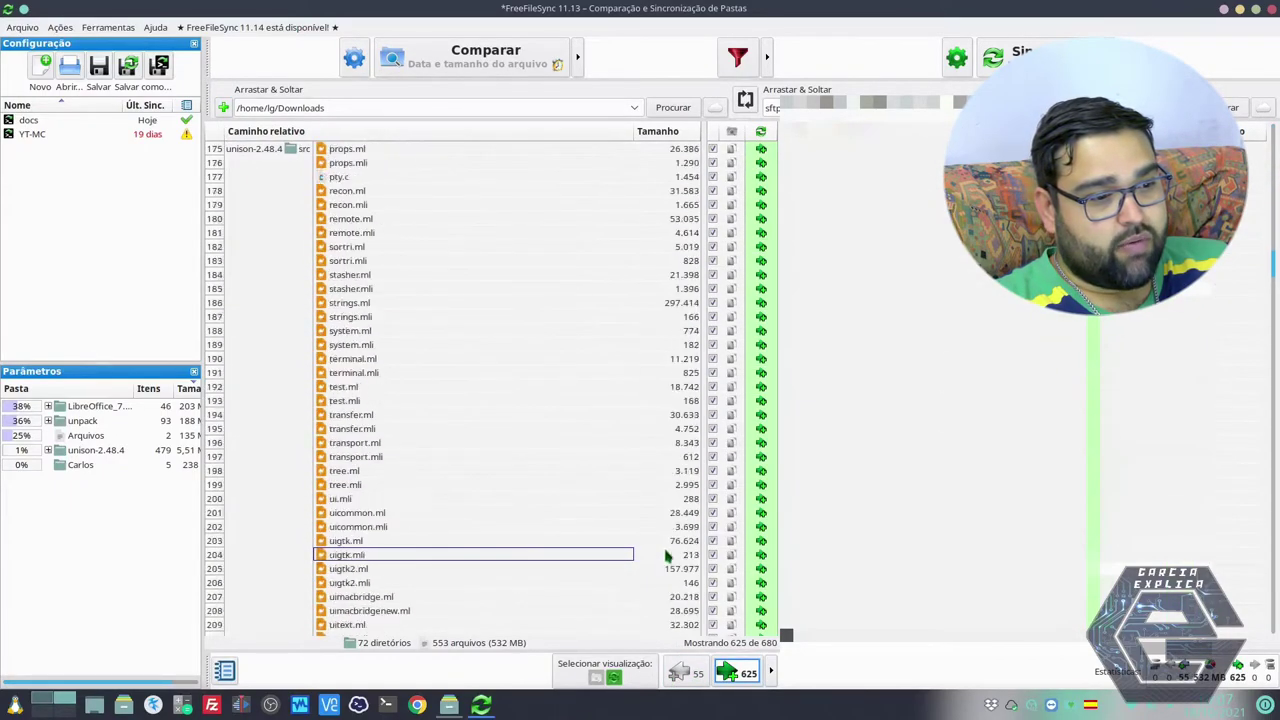
{"action": "scroll", "coordinate": [666, 555], "scroll_direction": "up", "scroll_amount": 20}
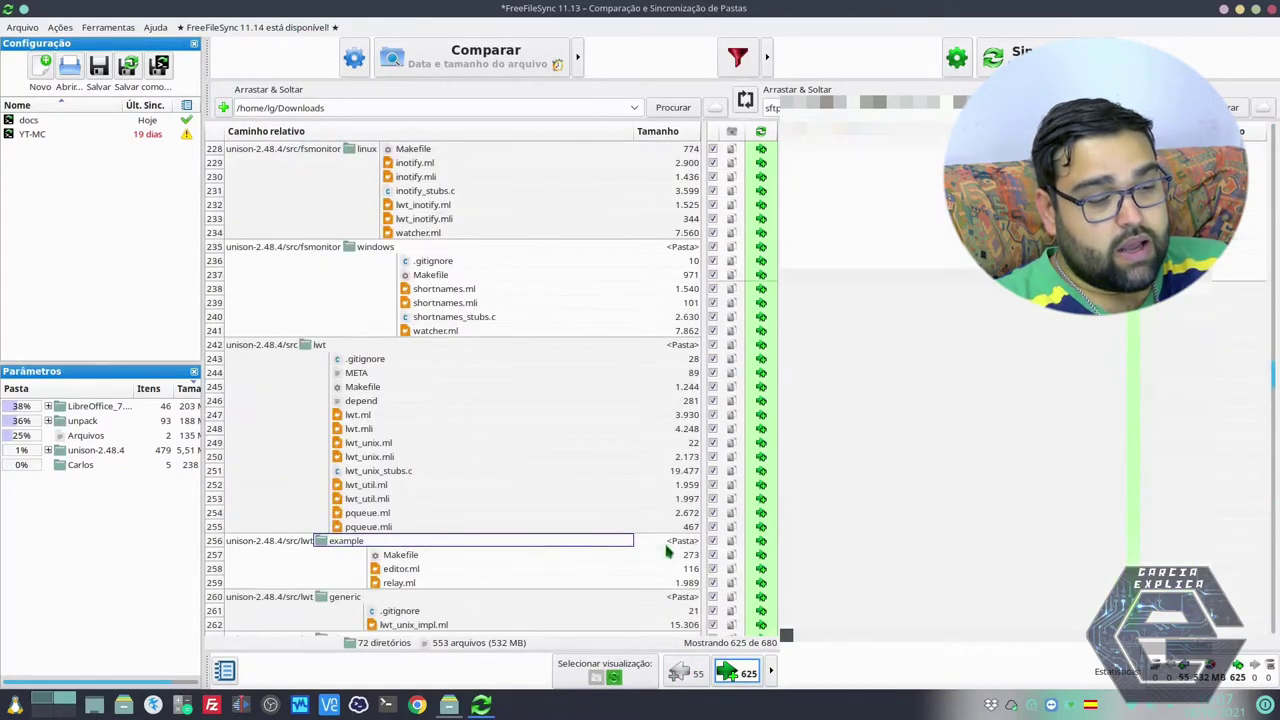
{"action": "scroll", "coordinate": [668, 549], "scroll_direction": "up", "scroll_amount": 20}
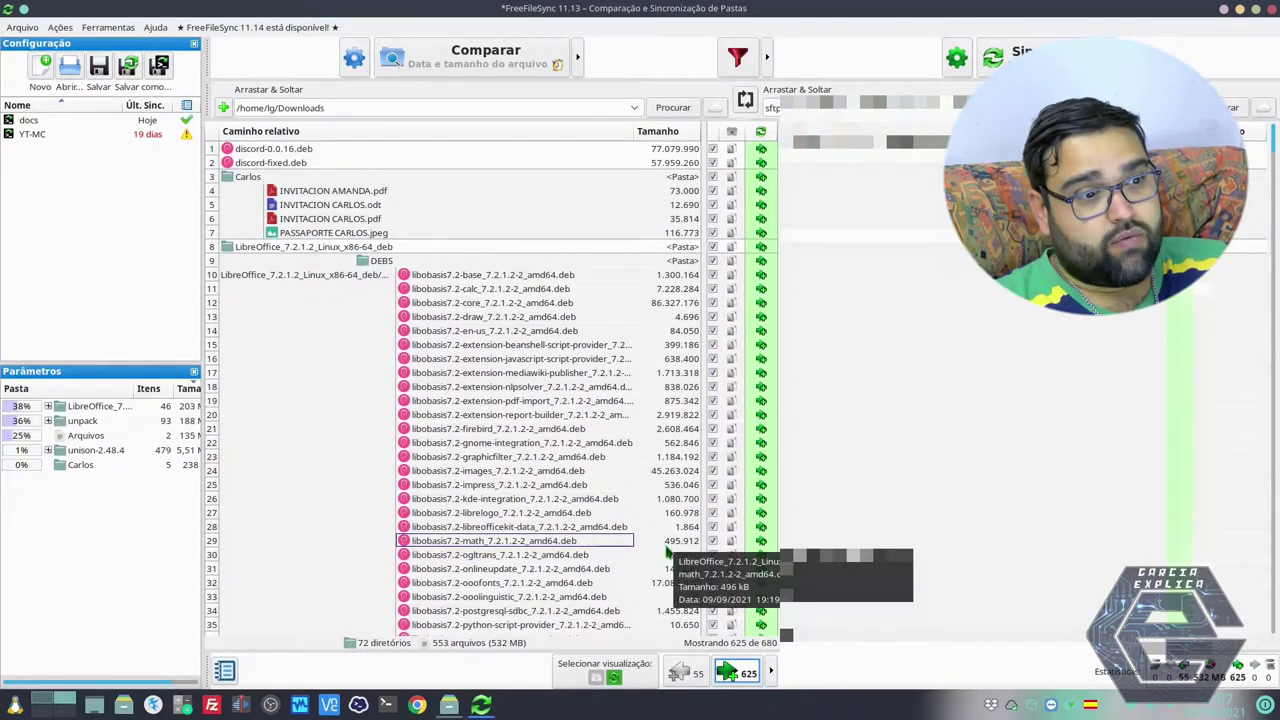
{"action": "left_click", "coordinate": [681, 673]}
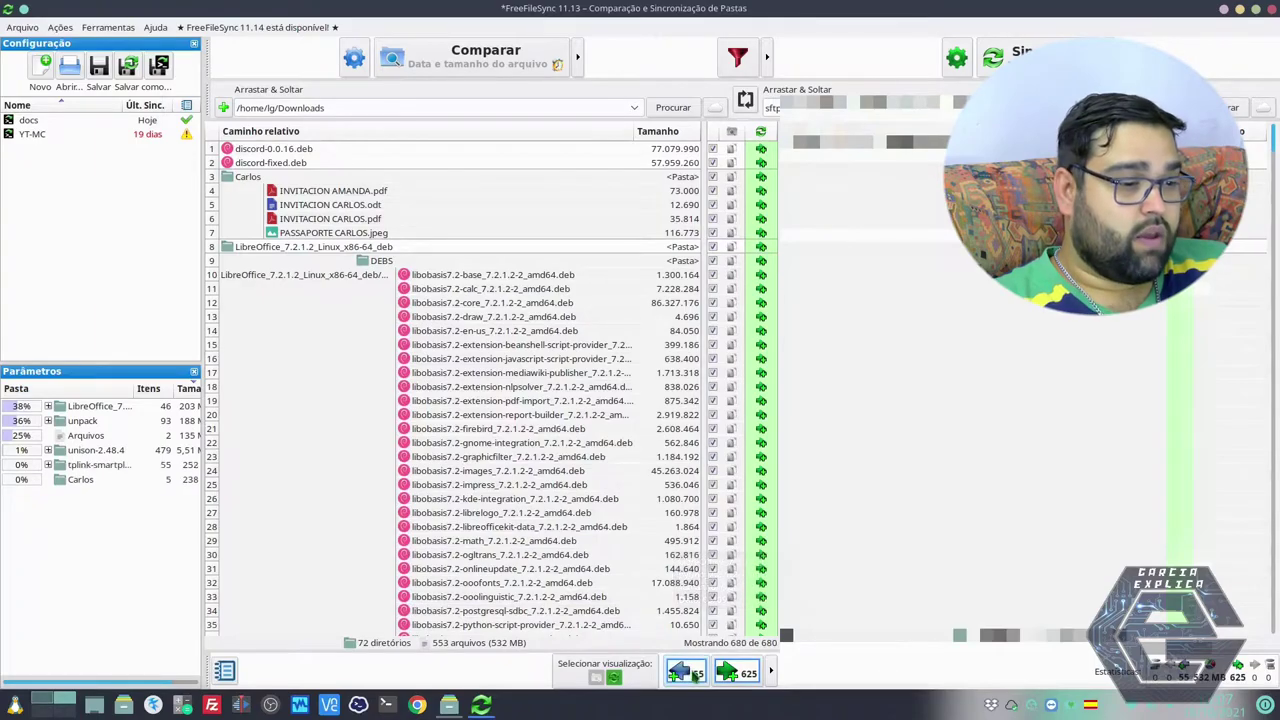
Open the comparison settings, preview the Conteúdo do arquivo and Tamanho do arquivo variants, and reselect Data e tamanho do arquivo.
{"action": "left_click", "coordinate": [354, 58]}
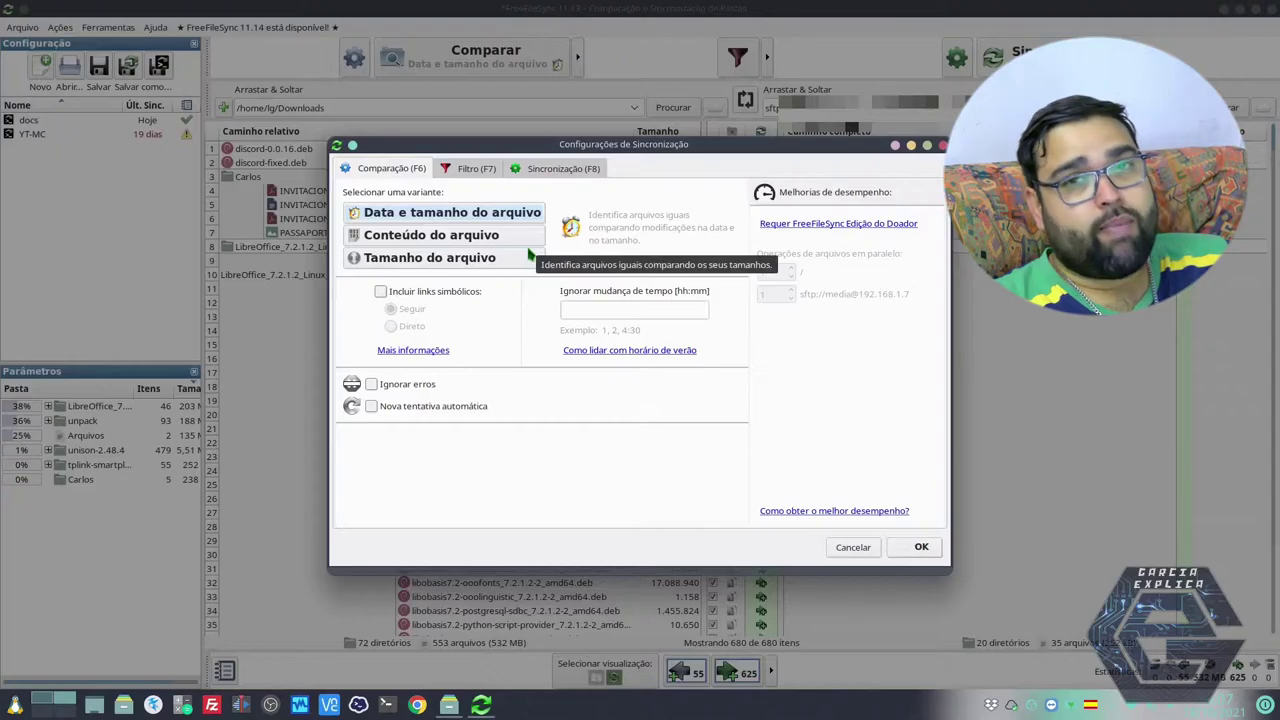
{"action": "left_click", "coordinate": [418, 235]}
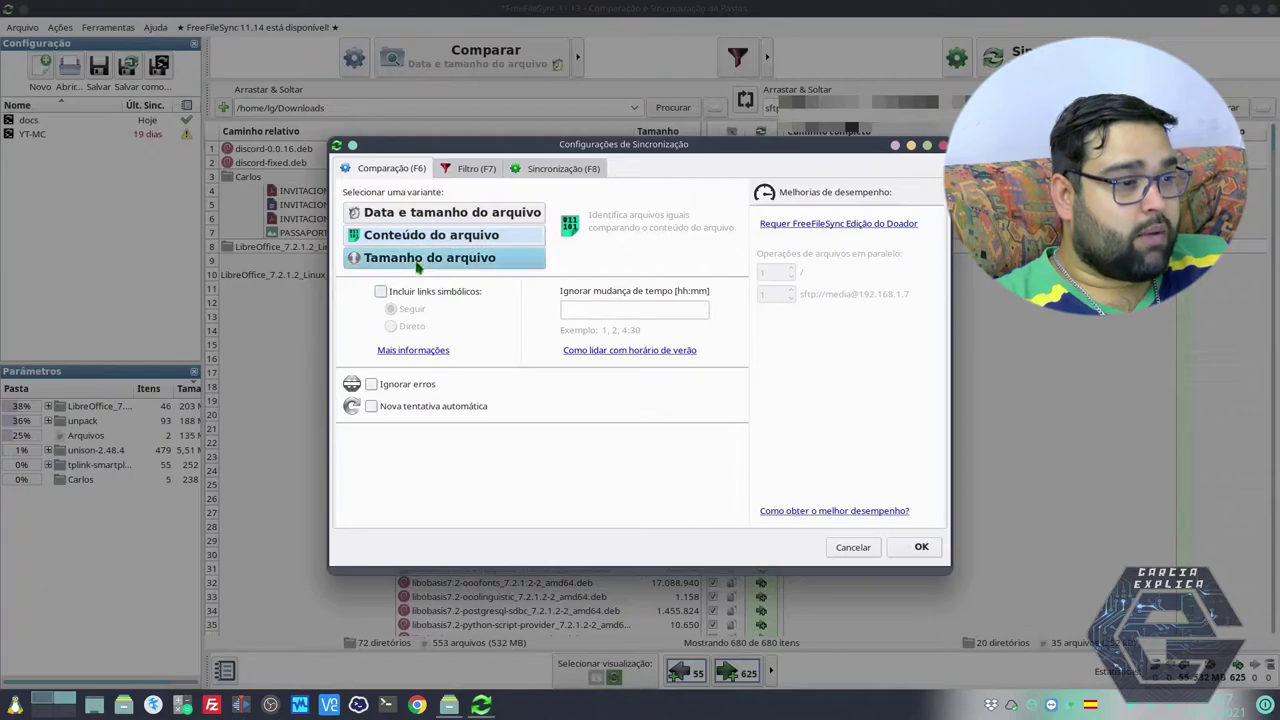
{"action": "left_click", "coordinate": [418, 260]}
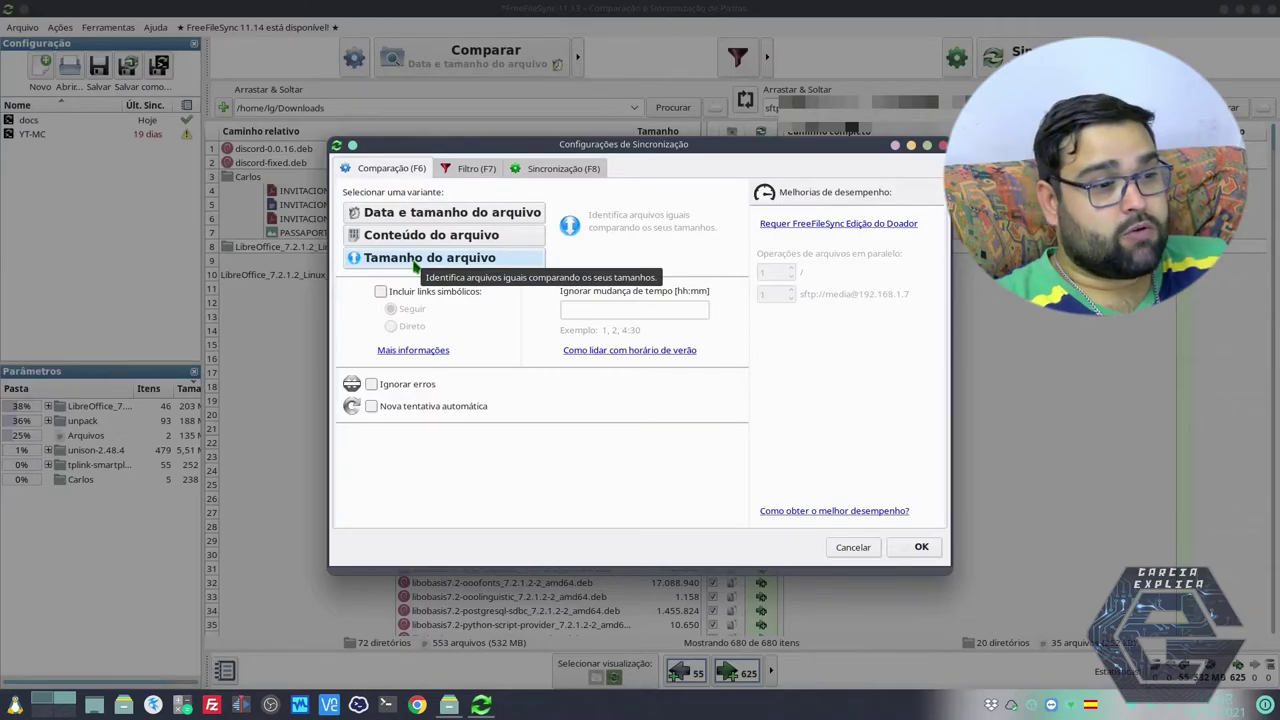
{"action": "left_click", "coordinate": [422, 213]}
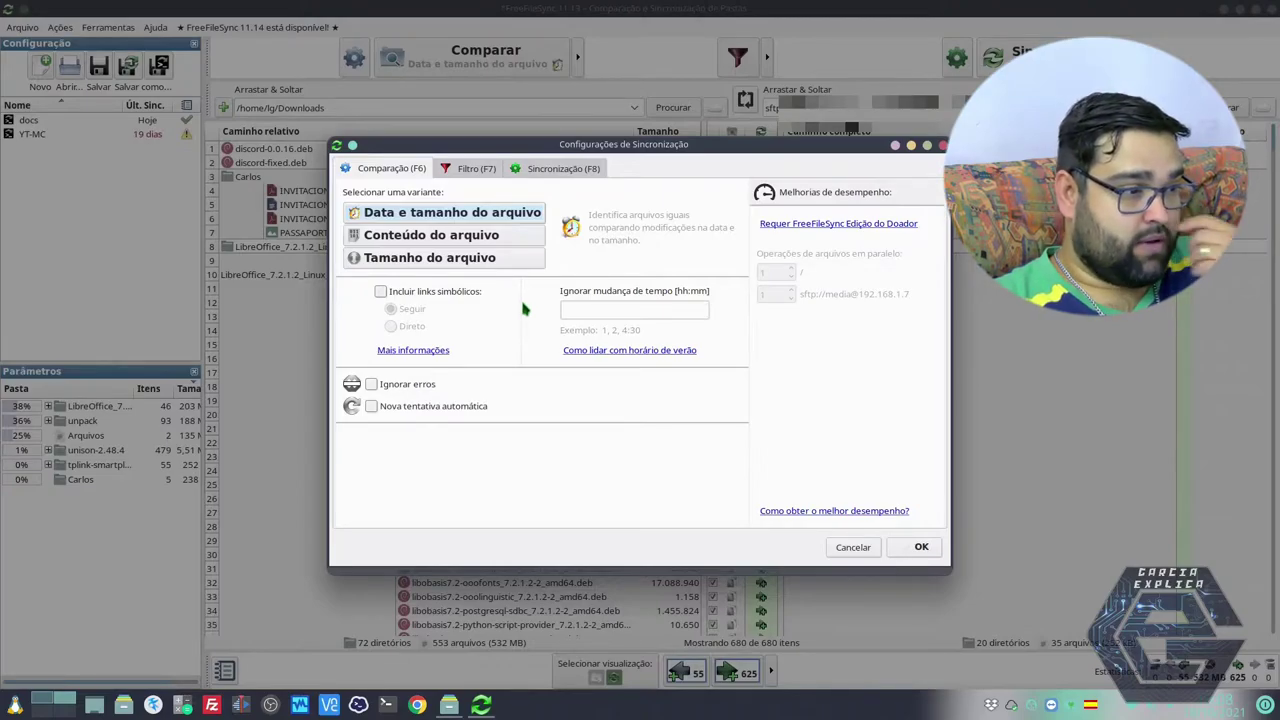
In the synchronization settings, preview the Espelhar, Atualizar and Personalizado variants, and return to Dois sentidos.
{"action": "left_click", "coordinate": [548, 170]}
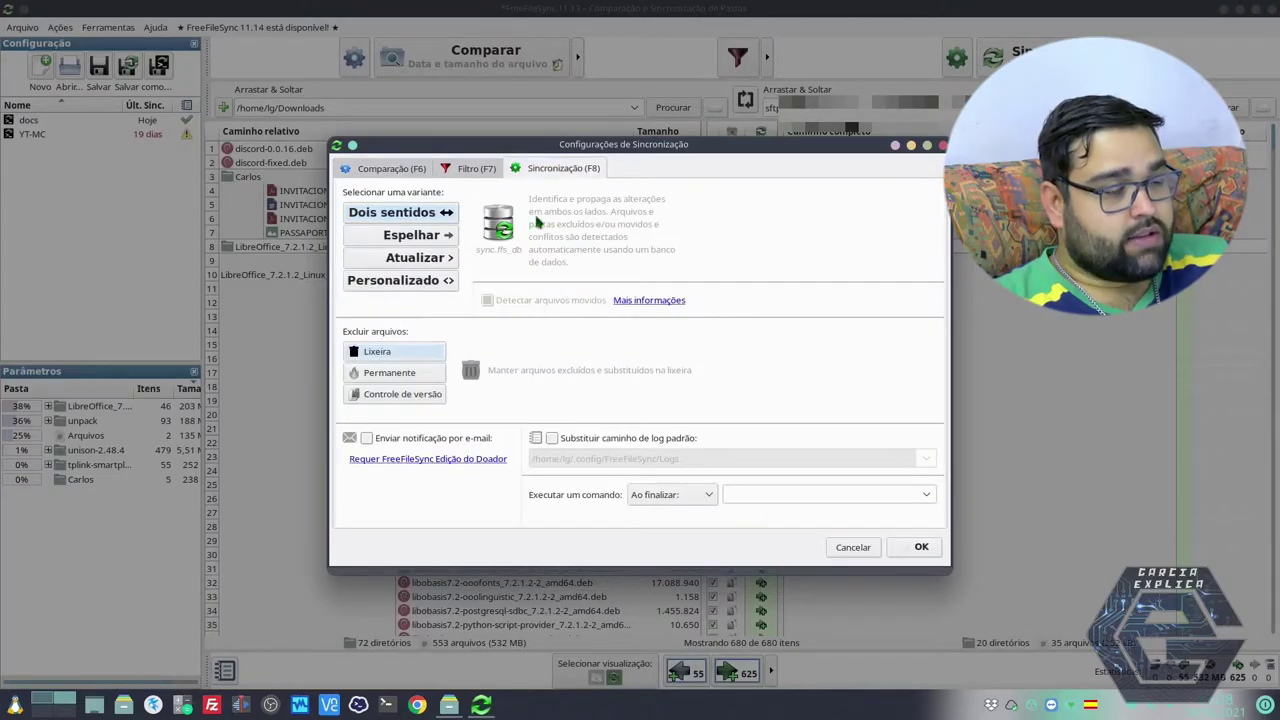
{"action": "left_click", "coordinate": [438, 236]}
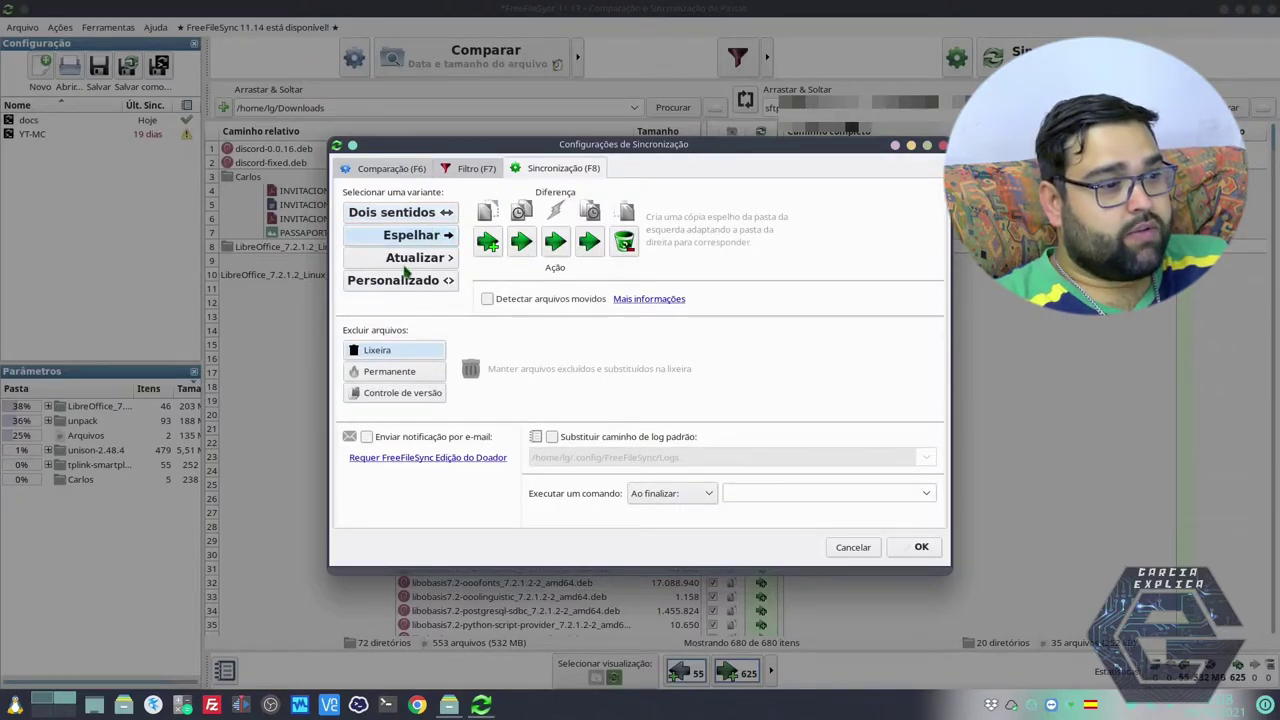
{"action": "left_click", "coordinate": [406, 266]}
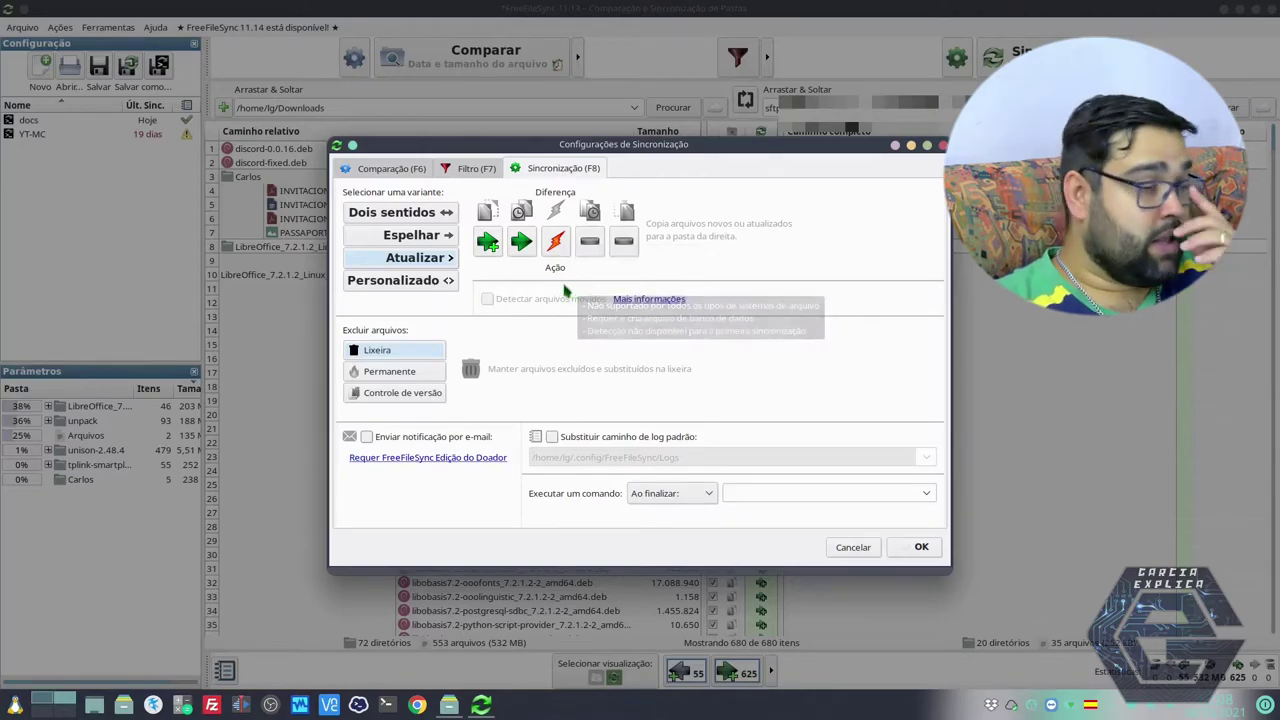
{"action": "left_click", "coordinate": [448, 283]}
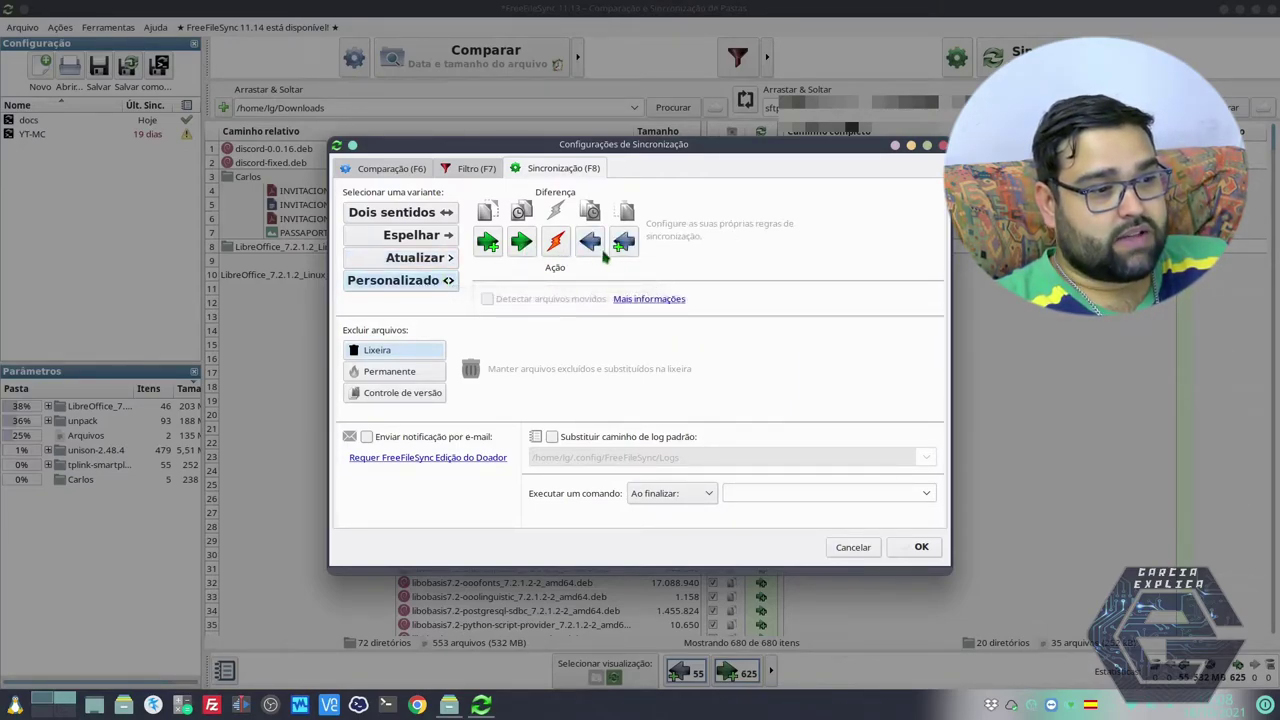
{"action": "left_click", "coordinate": [420, 217]}
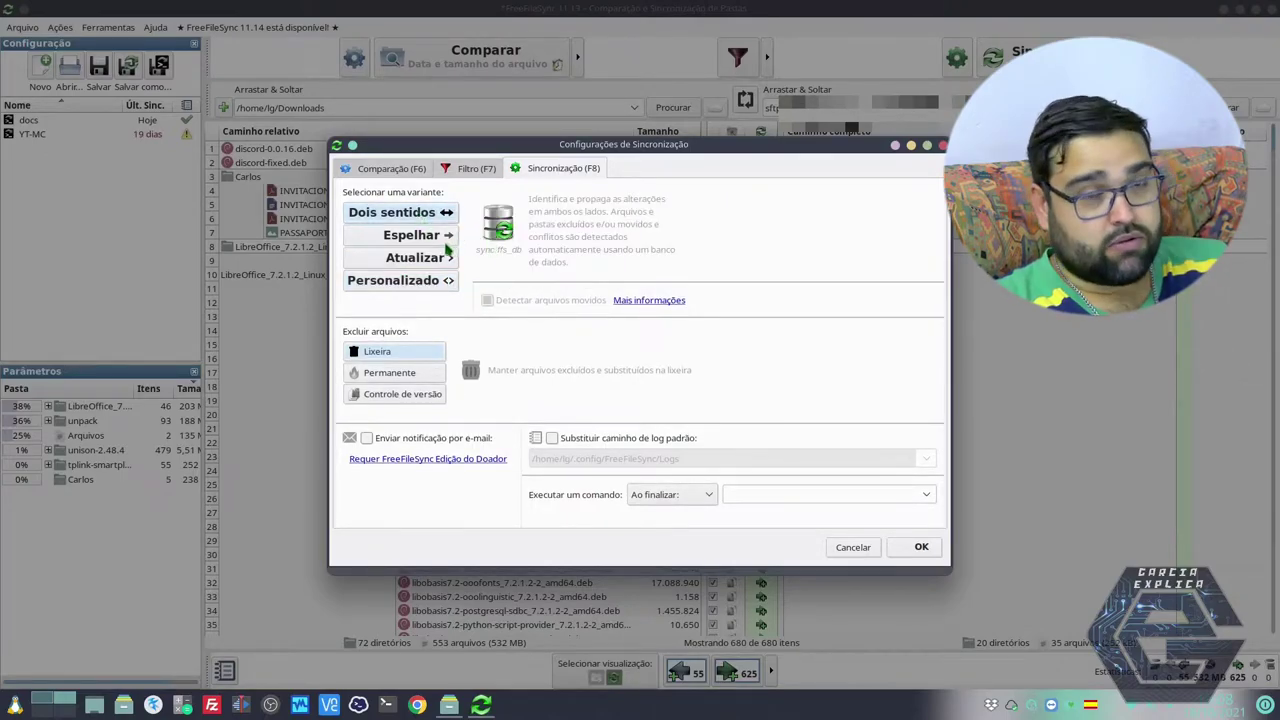
Select the Espelhar synchronization variant and cycle the middle difference action through its options, ending on updating the right-hand item.
{"action": "left_click", "coordinate": [449, 251]}
{"action": "left_click", "coordinate": [557, 250]}
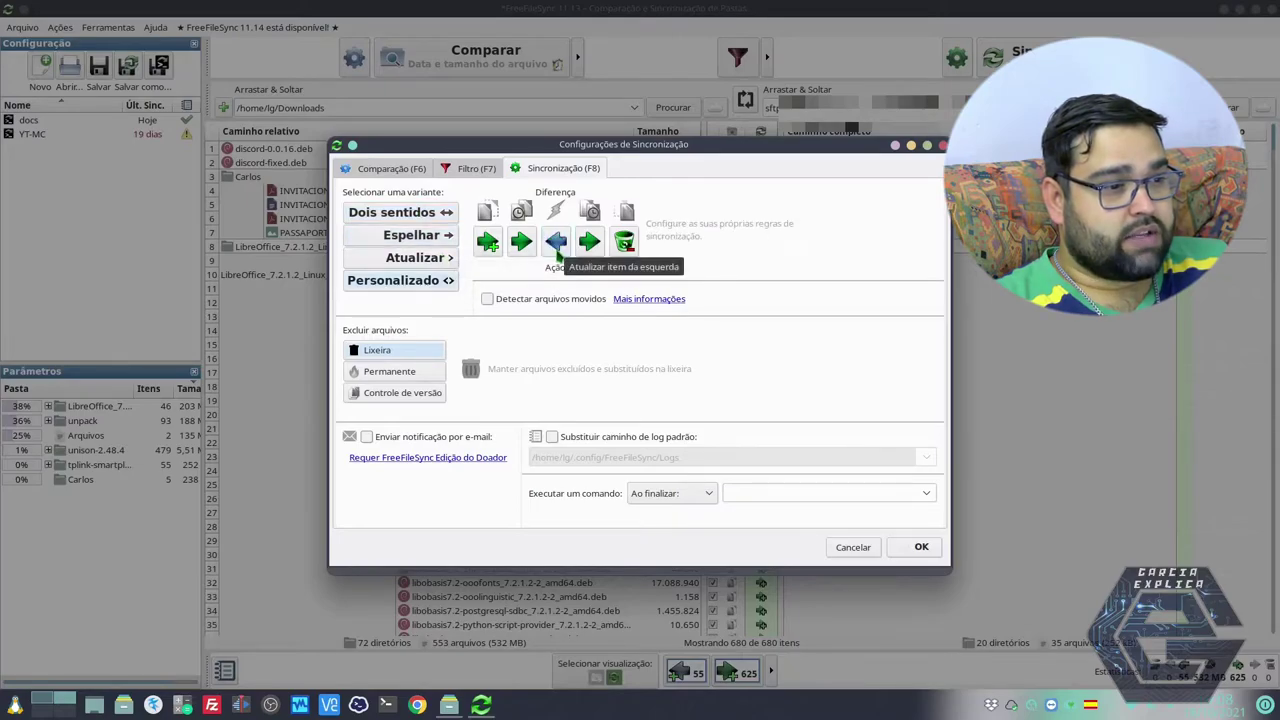
{"action": "left_click", "coordinate": [556, 246]}
{"action": "left_click", "coordinate": [556, 246]}
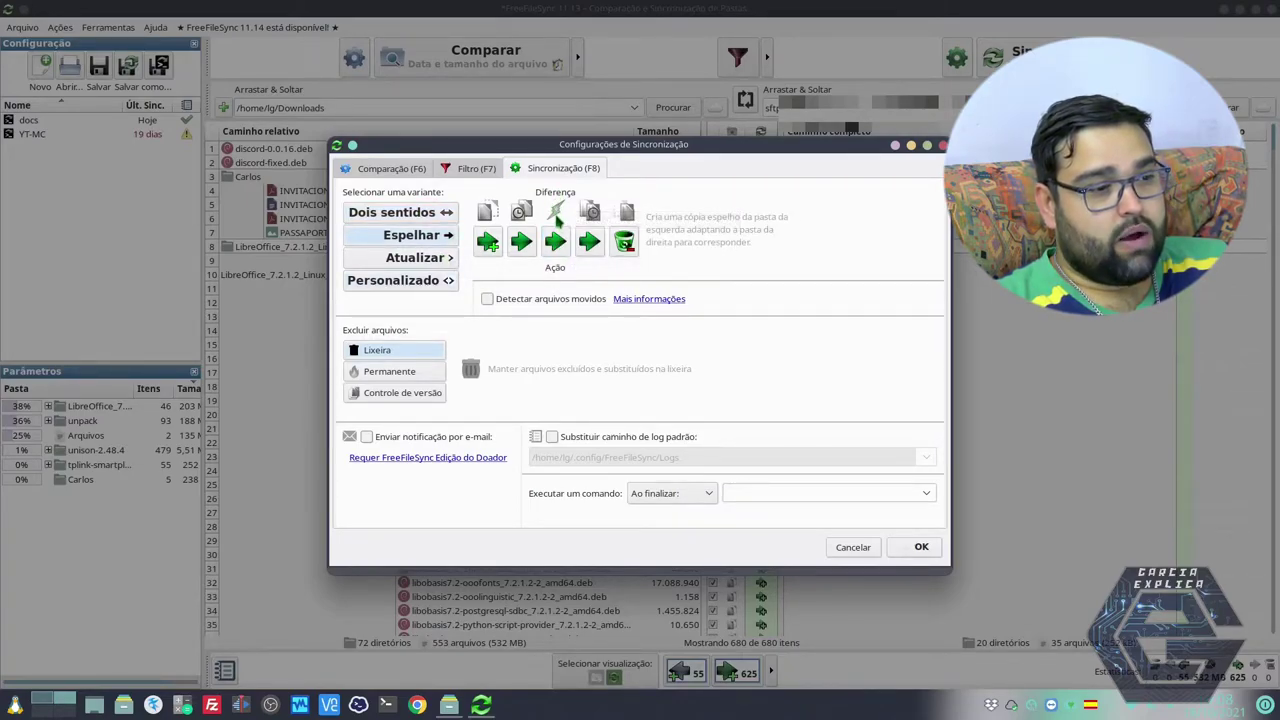
{"action": "left_click", "coordinate": [555, 243]}
{"action": "left_click", "coordinate": [555, 243]}
{"action": "left_click", "coordinate": [555, 243]}
{"action": "left_click", "coordinate": [555, 243]}
{"action": "left_click", "coordinate": [555, 243]}
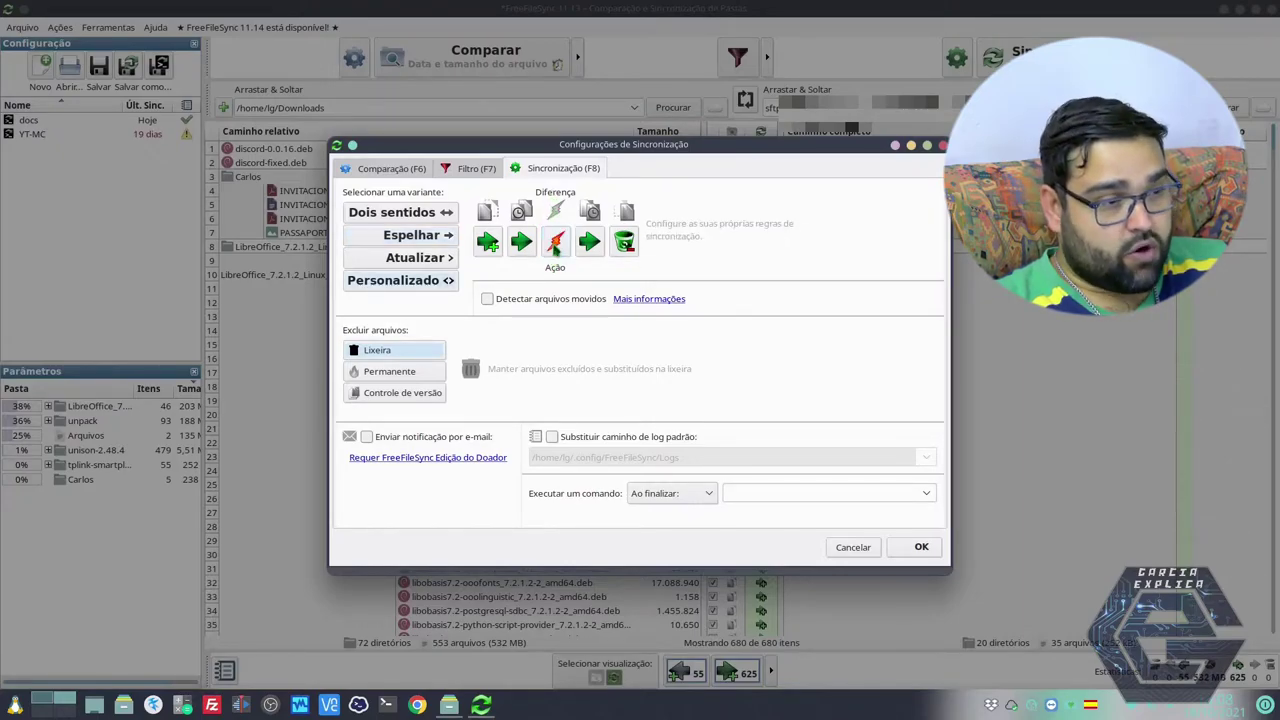
{"action": "left_click", "coordinate": [555, 243]}
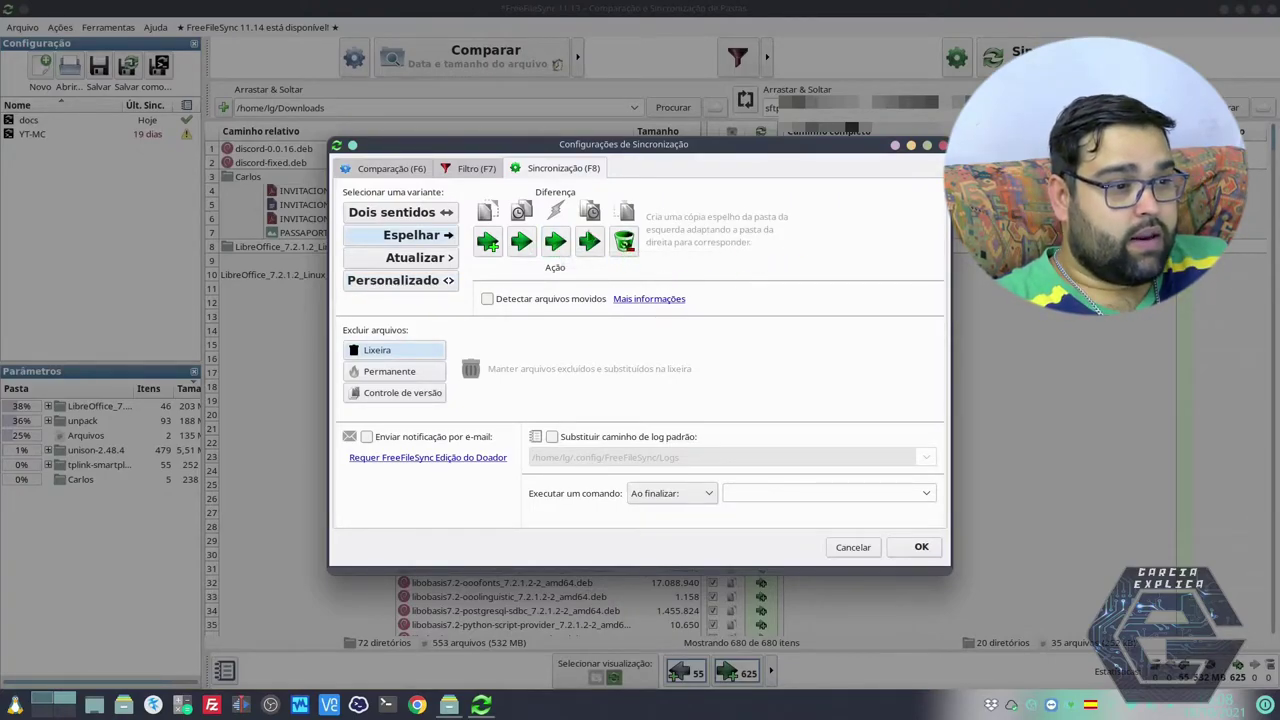
Preview the Permanente and Controle de versão deletion options, reselect Lixeira, and look over the filter's exclusion rules.
{"action": "left_click", "coordinate": [488, 243]}
{"action": "left_click", "coordinate": [488, 243]}
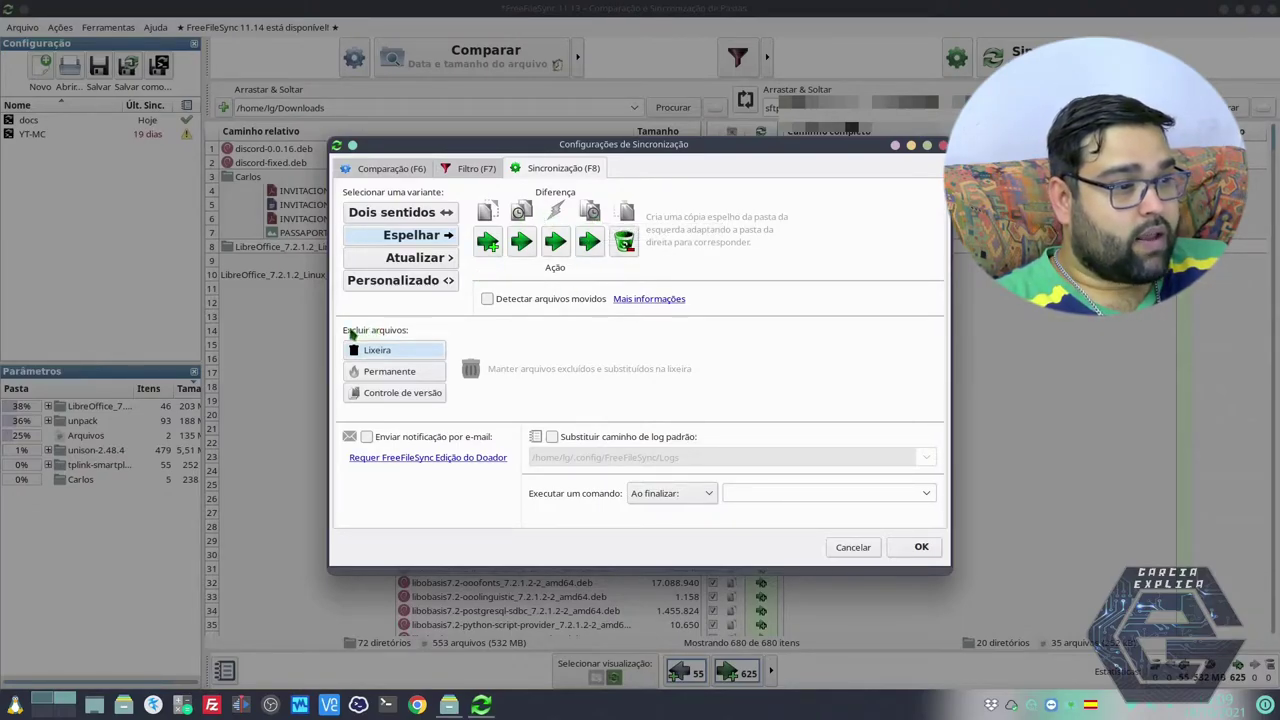
{"action": "left_click", "coordinate": [372, 374]}
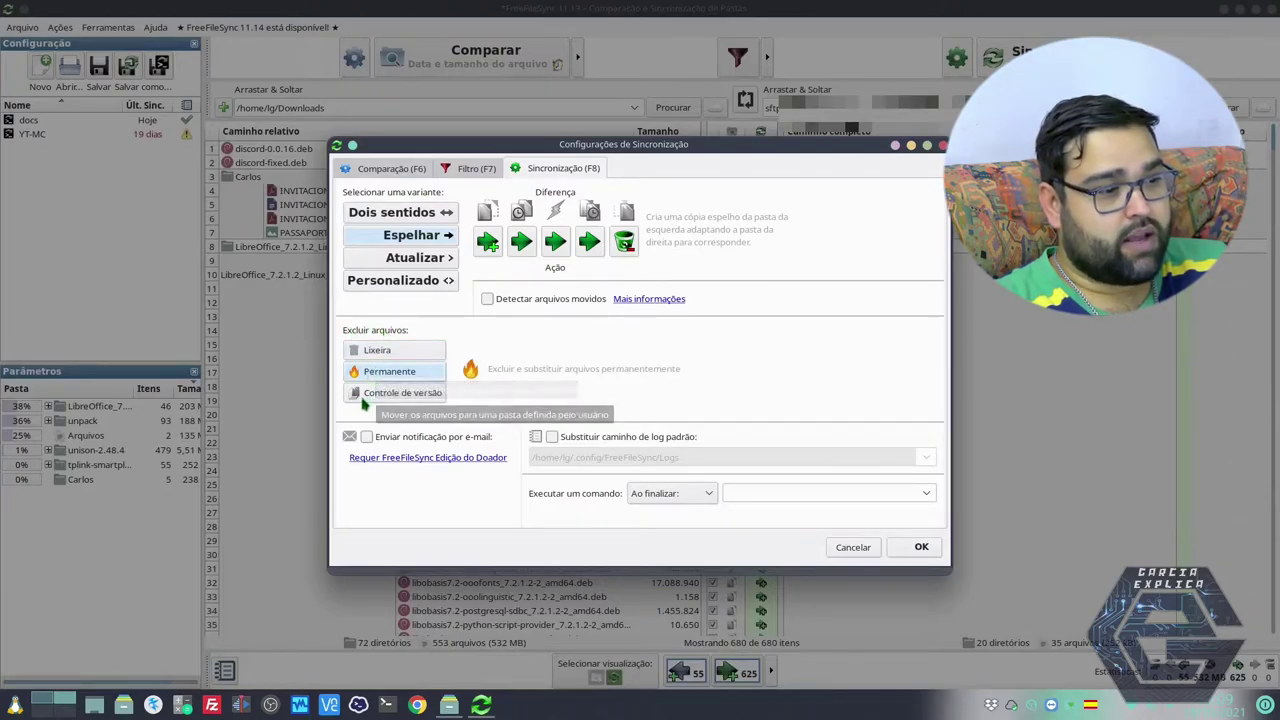
{"action": "left_click", "coordinate": [370, 393]}
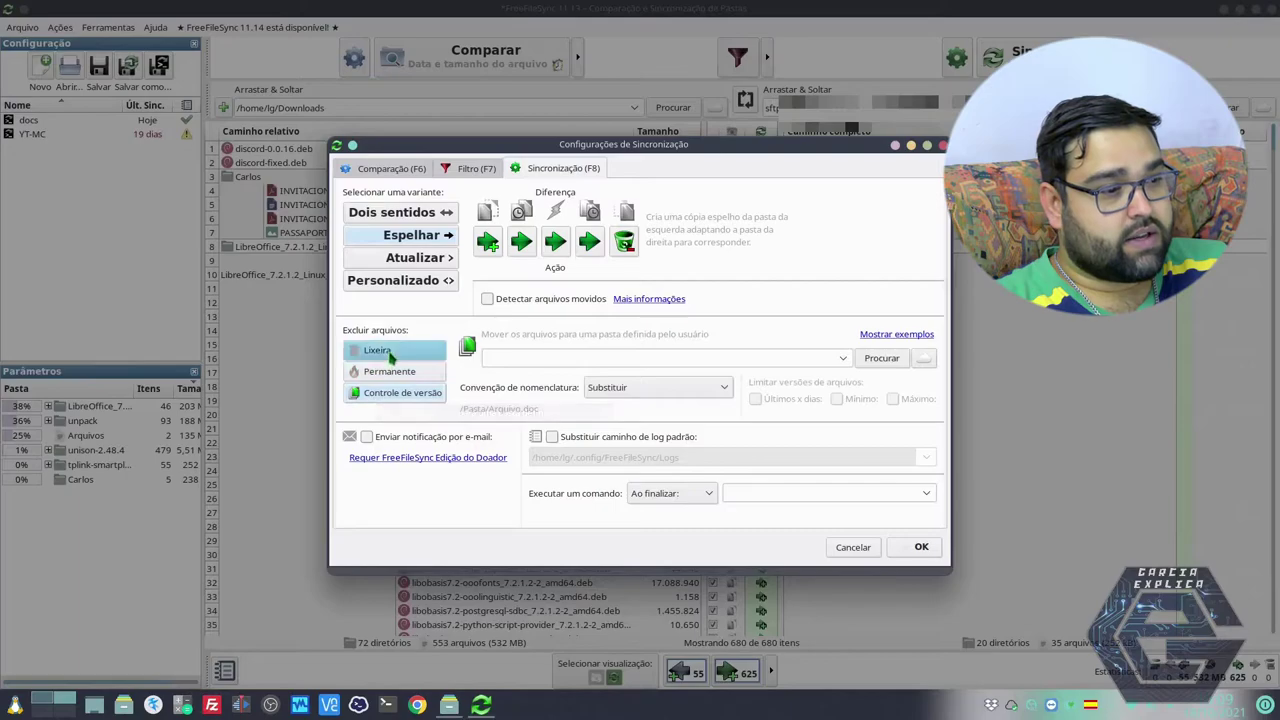
{"action": "left_click", "coordinate": [398, 352]}
{"action": "left_click", "coordinate": [478, 170]}
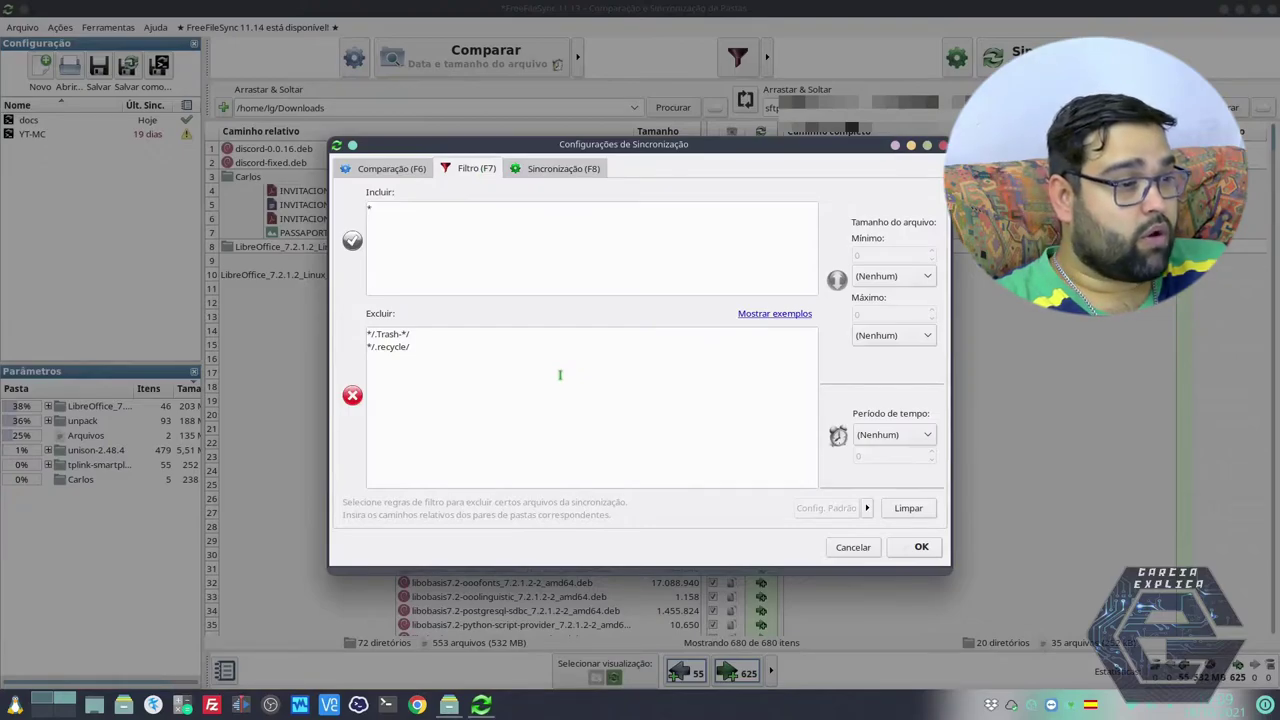
{"action": "left_click", "coordinate": [463, 375]}
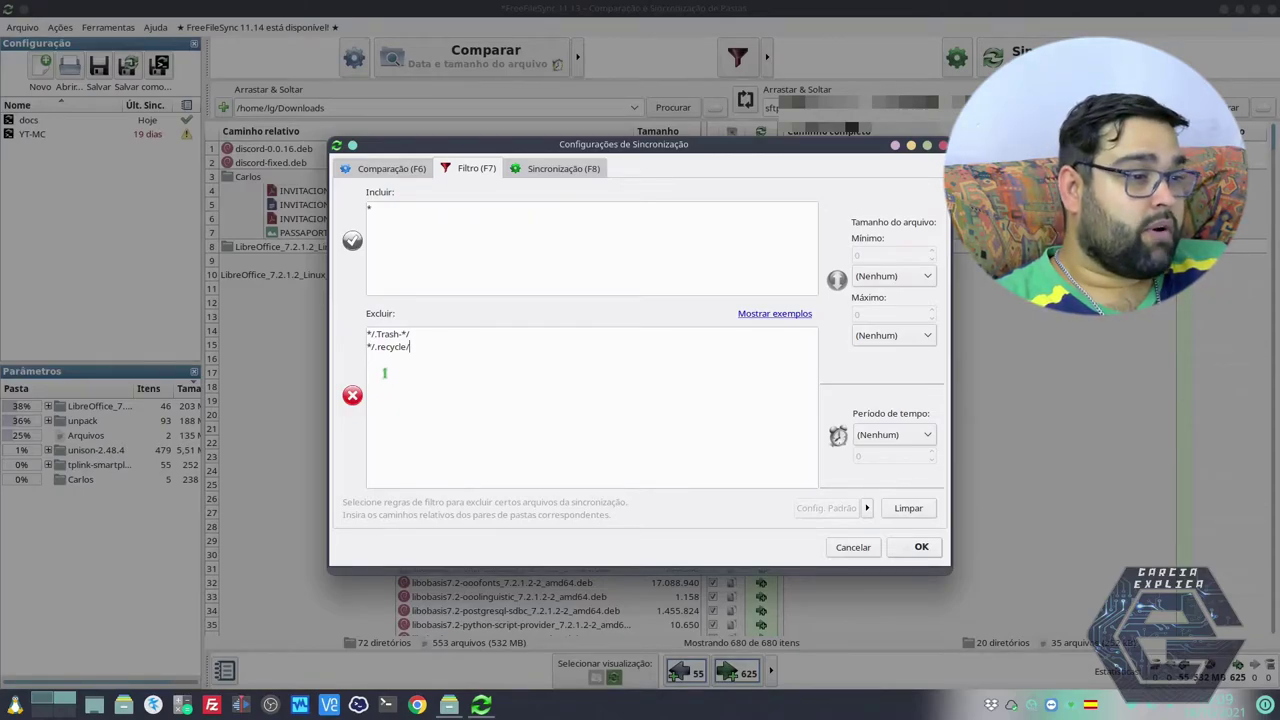
Set the comparison variant to Conteúdo do arquivo, compare the two folders and look through the result list.
{"action": "left_click", "coordinate": [385, 168]}
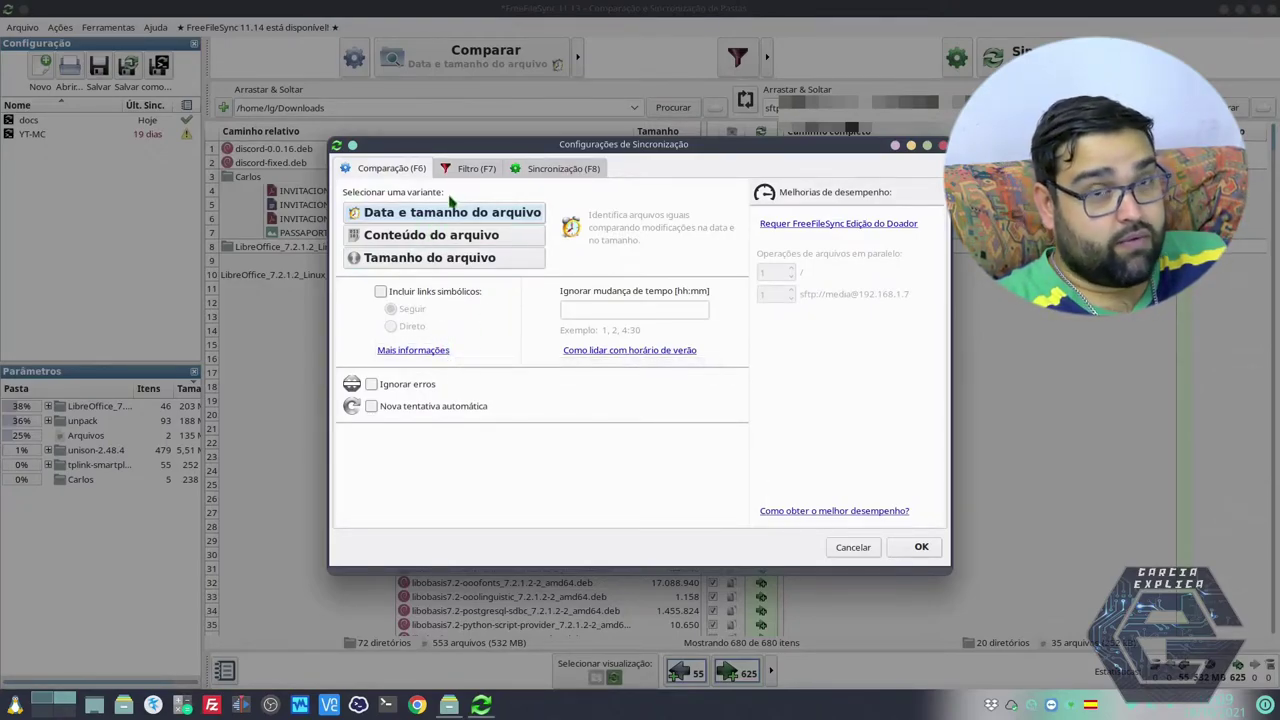
{"action": "left_click", "coordinate": [425, 238]}
{"action": "left_click", "coordinate": [900, 555]}
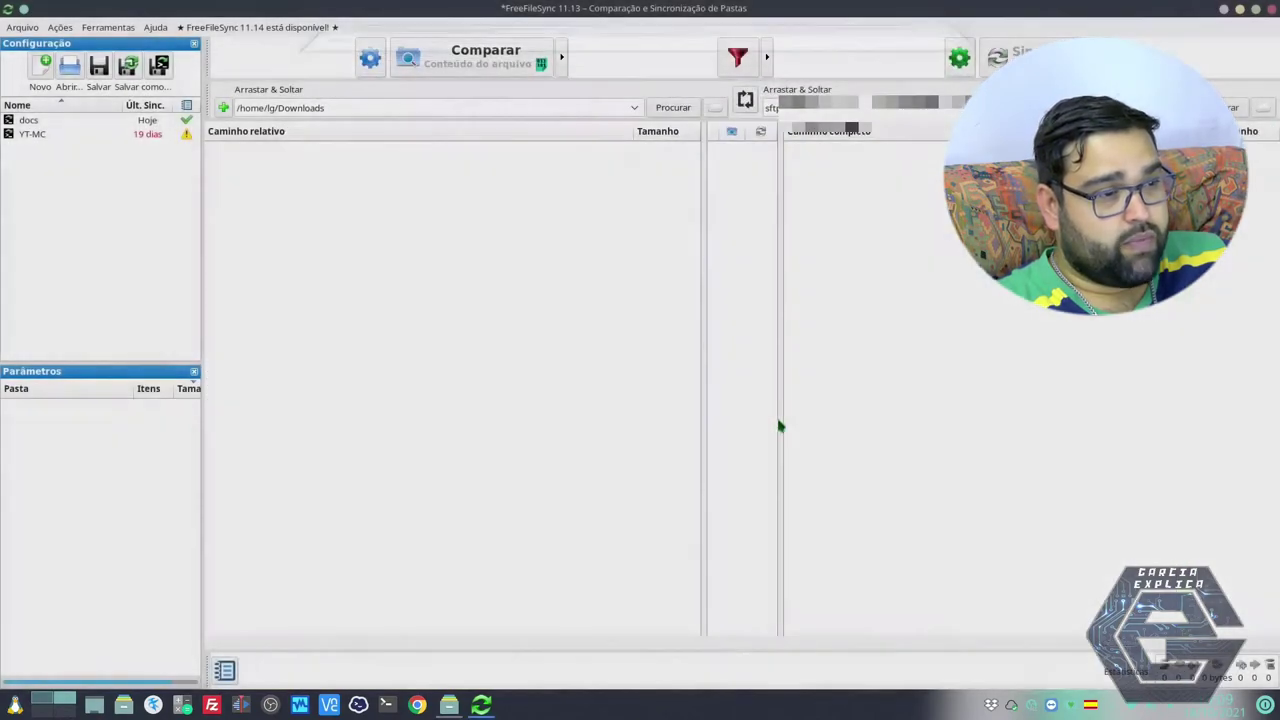
{"action": "left_click", "coordinate": [483, 75]}
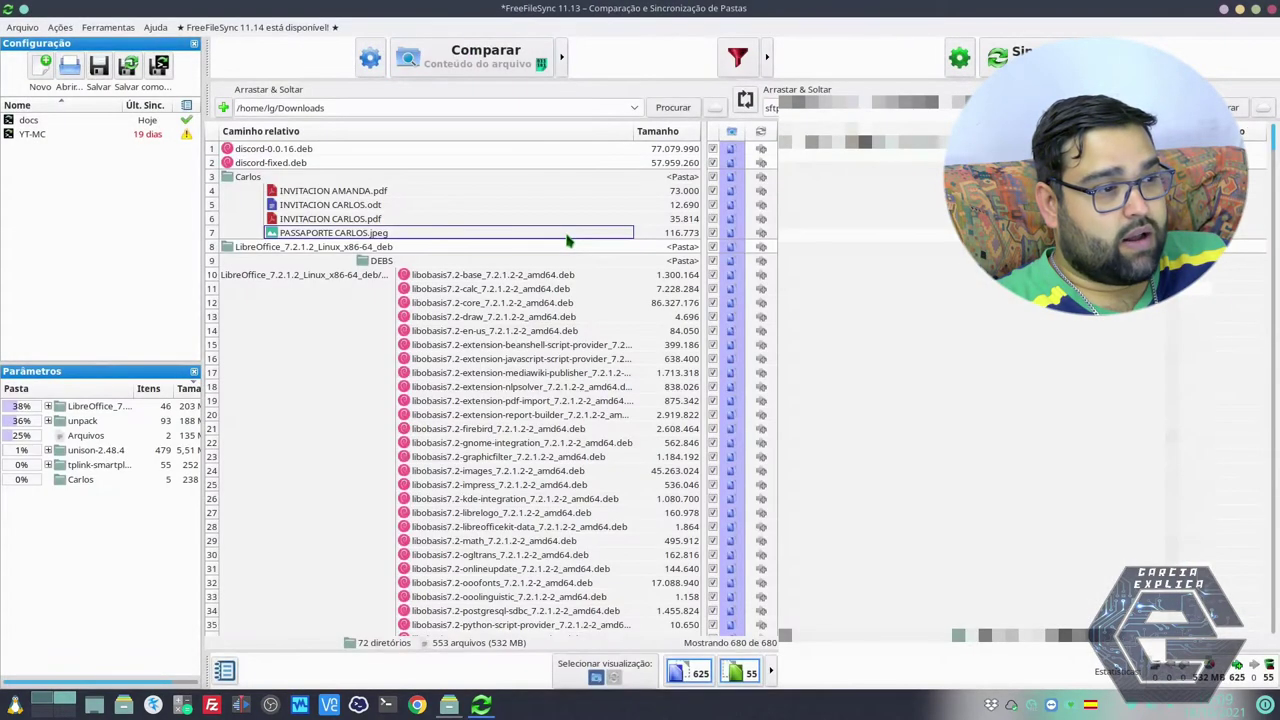
{"action": "scroll", "coordinate": [757, 290], "scroll_direction": "down", "scroll_amount": 20}
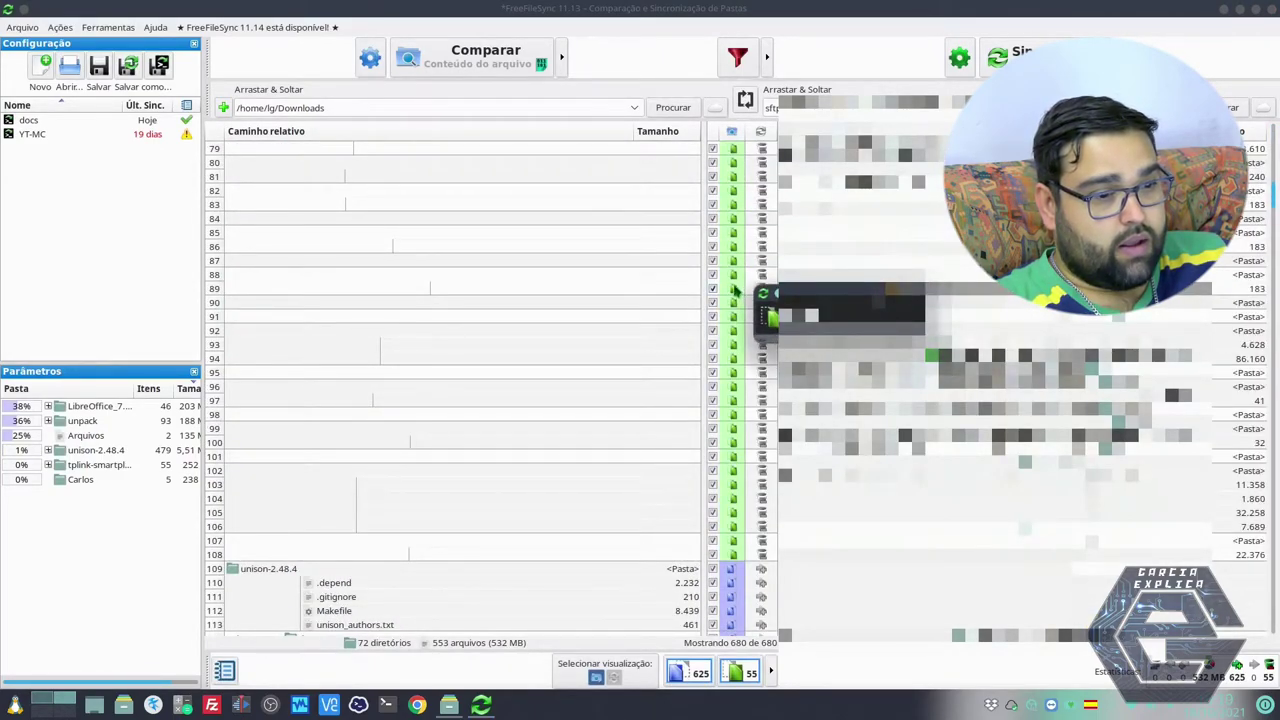
Change the synchronization variant to Dois sentidos, check the comparison settings and apply the changes.
{"action": "left_click", "coordinate": [959, 57]}
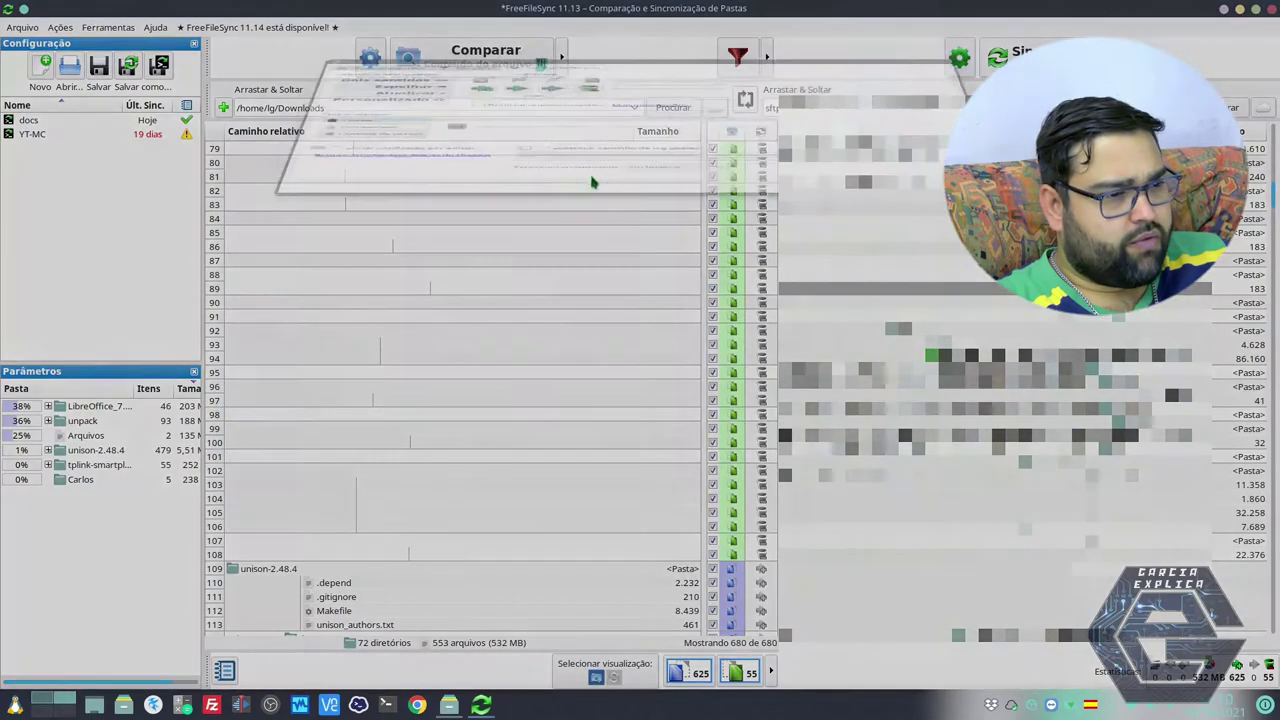
{"action": "left_click", "coordinate": [420, 213]}
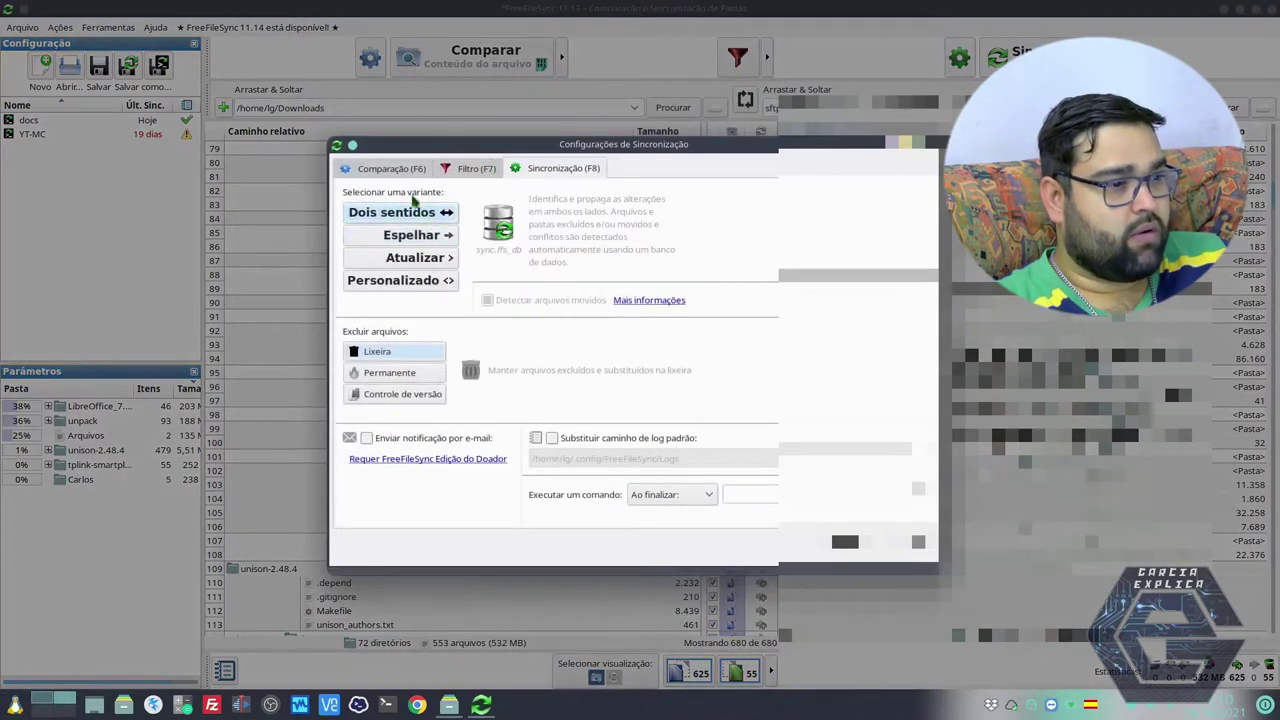
{"action": "left_click", "coordinate": [393, 169]}
{"action": "left_click", "coordinate": [880, 542]}
{"action": "left_click", "coordinate": [455, 70]}
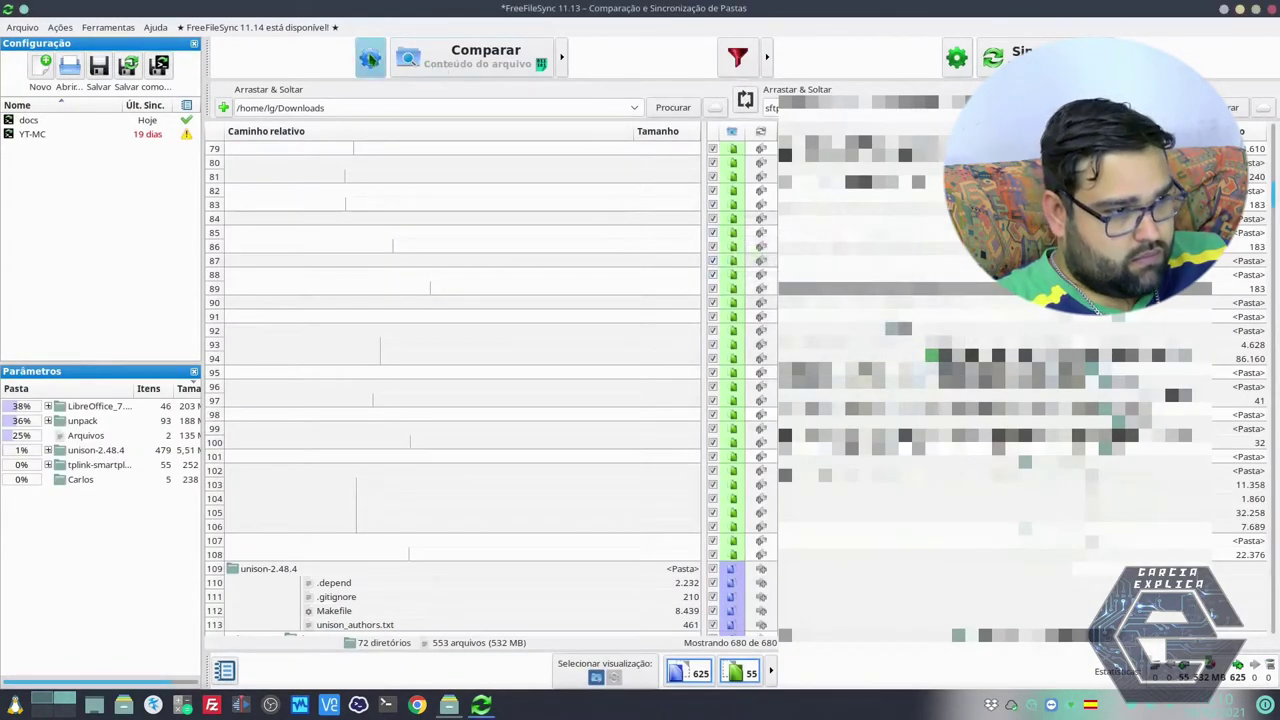
Recheck the synchronization settings, close them and review the compared files from start to end of the list.
{"action": "left_click", "coordinate": [370, 60]}
{"action": "left_click", "coordinate": [533, 152]}
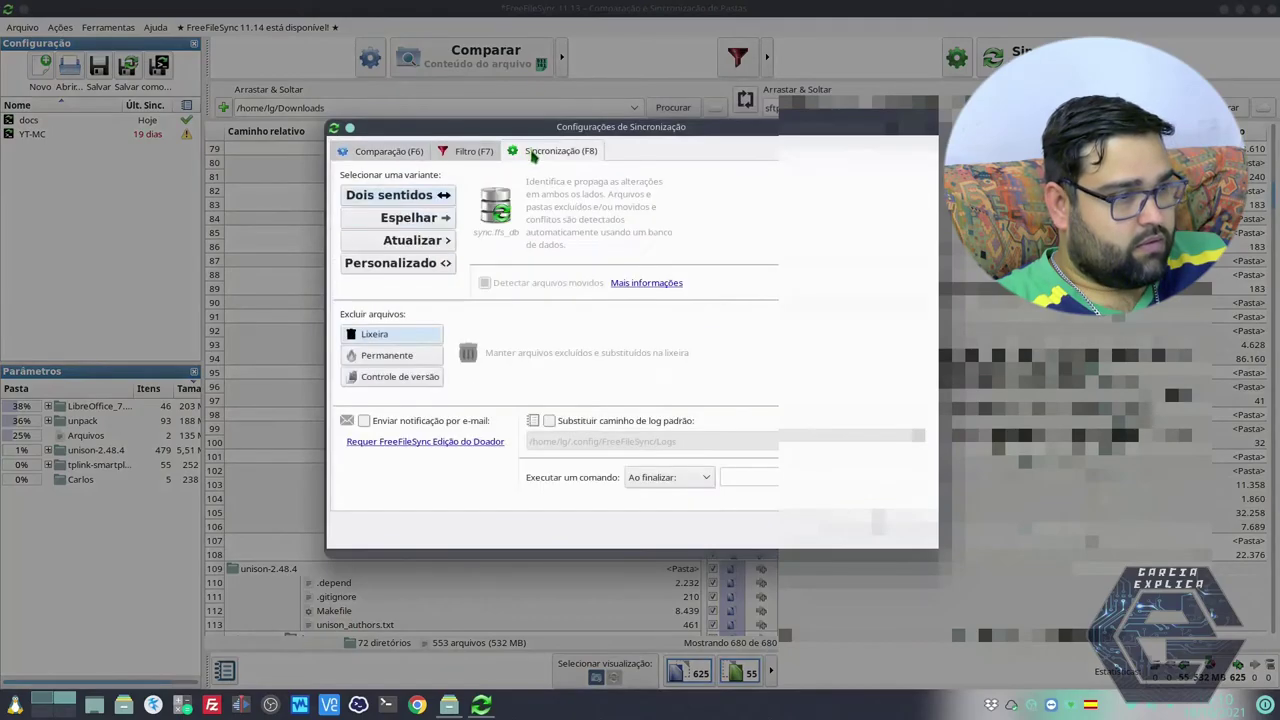
{"action": "left_click", "coordinate": [852, 529]}
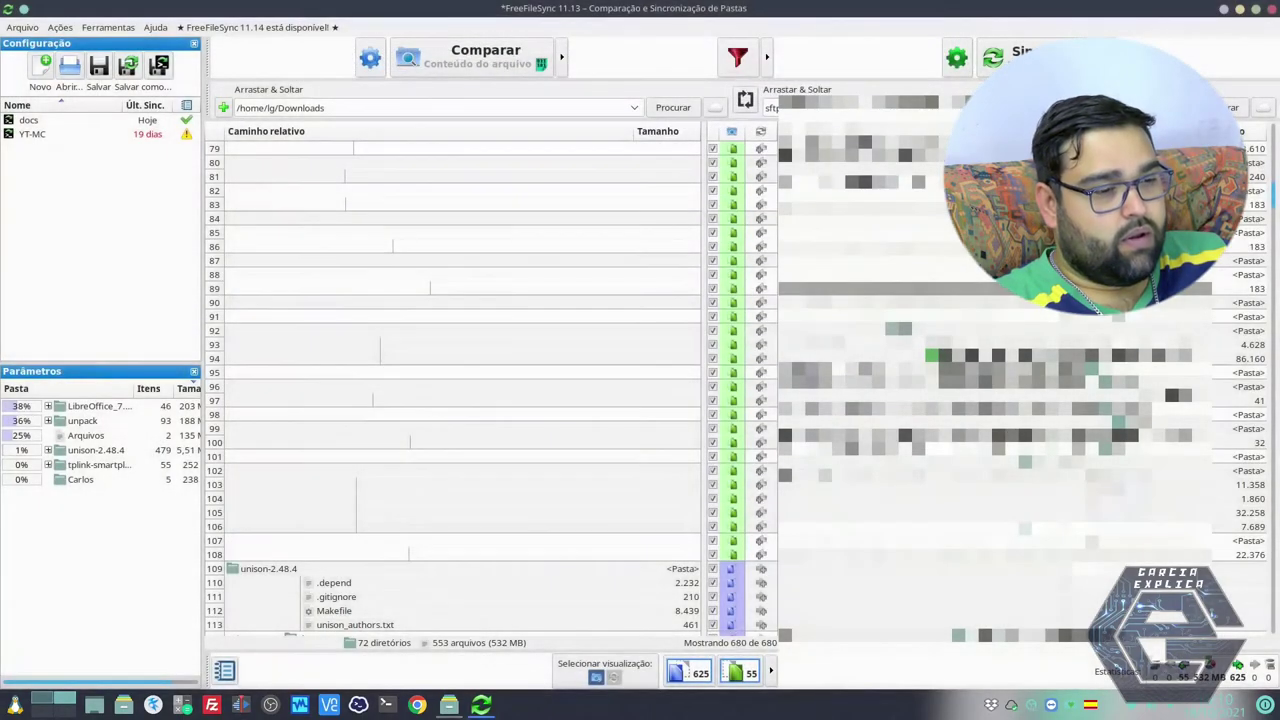
{"action": "scroll", "coordinate": [718, 415], "scroll_direction": "down", "scroll_amount": 20}
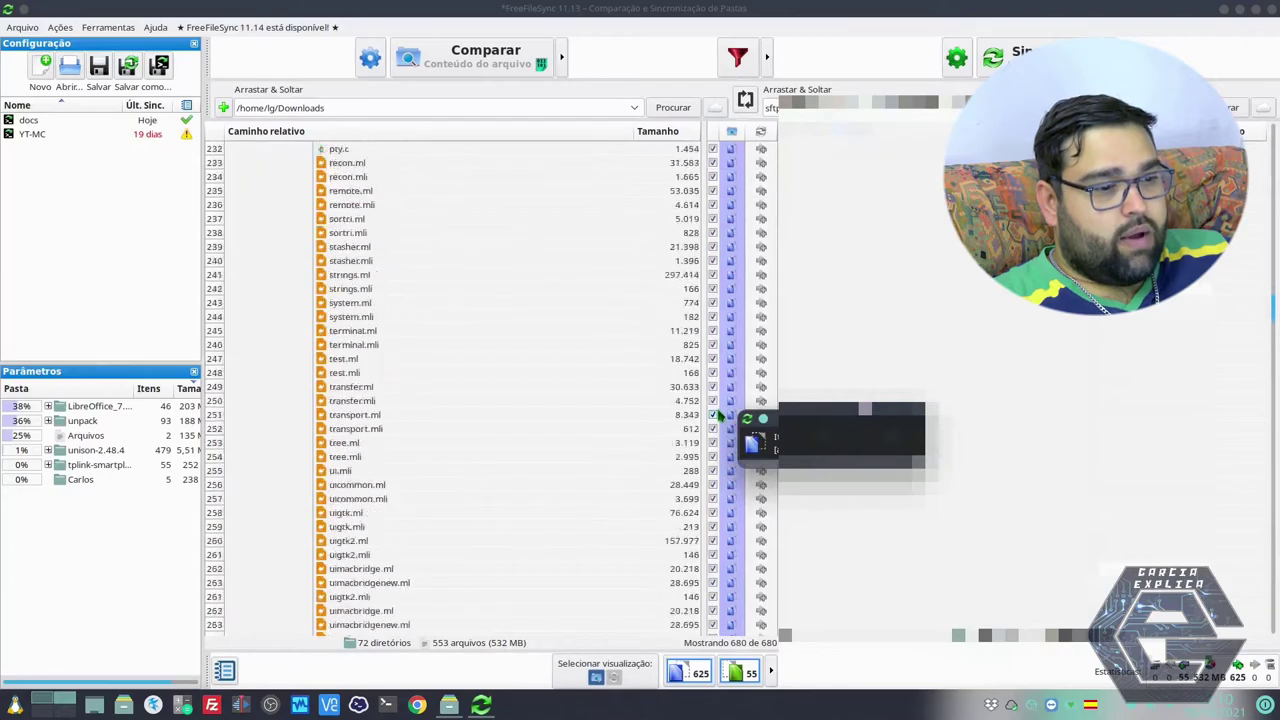
{"action": "scroll", "coordinate": [718, 415], "scroll_direction": "down", "scroll_amount": 20}
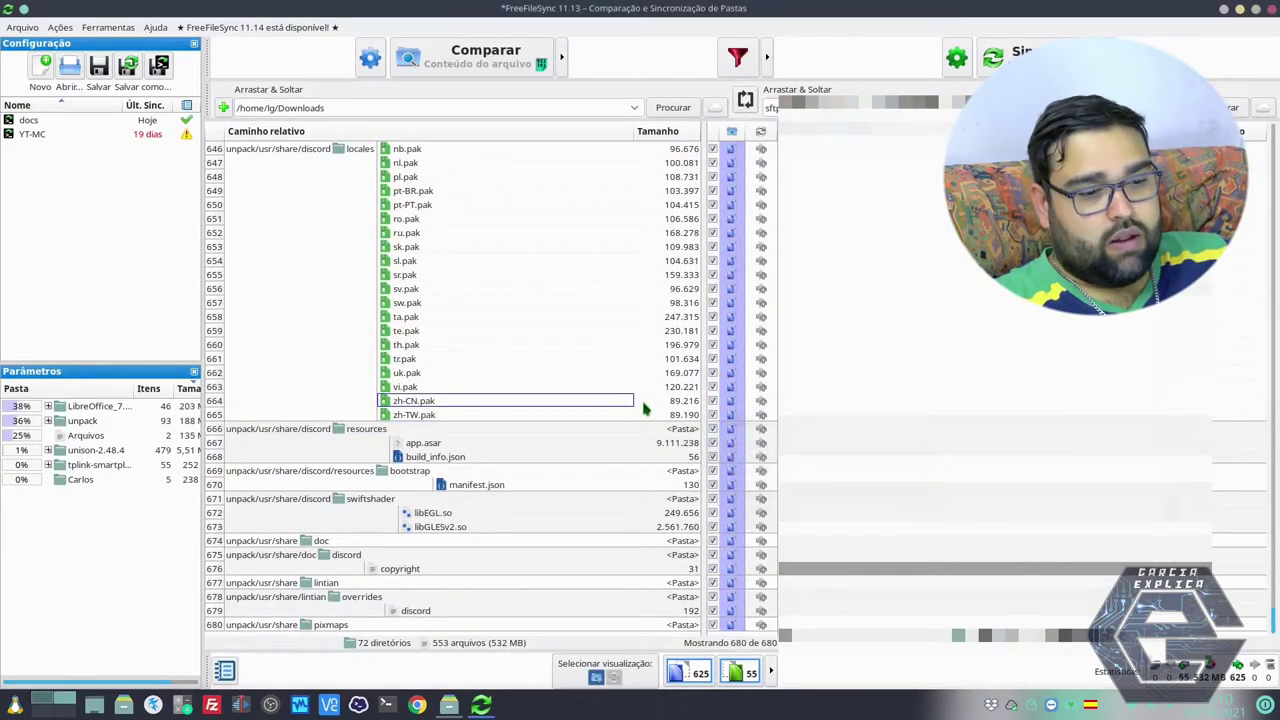
{"action": "scroll", "coordinate": [640, 400], "scroll_direction": "up", "scroll_amount": 20}
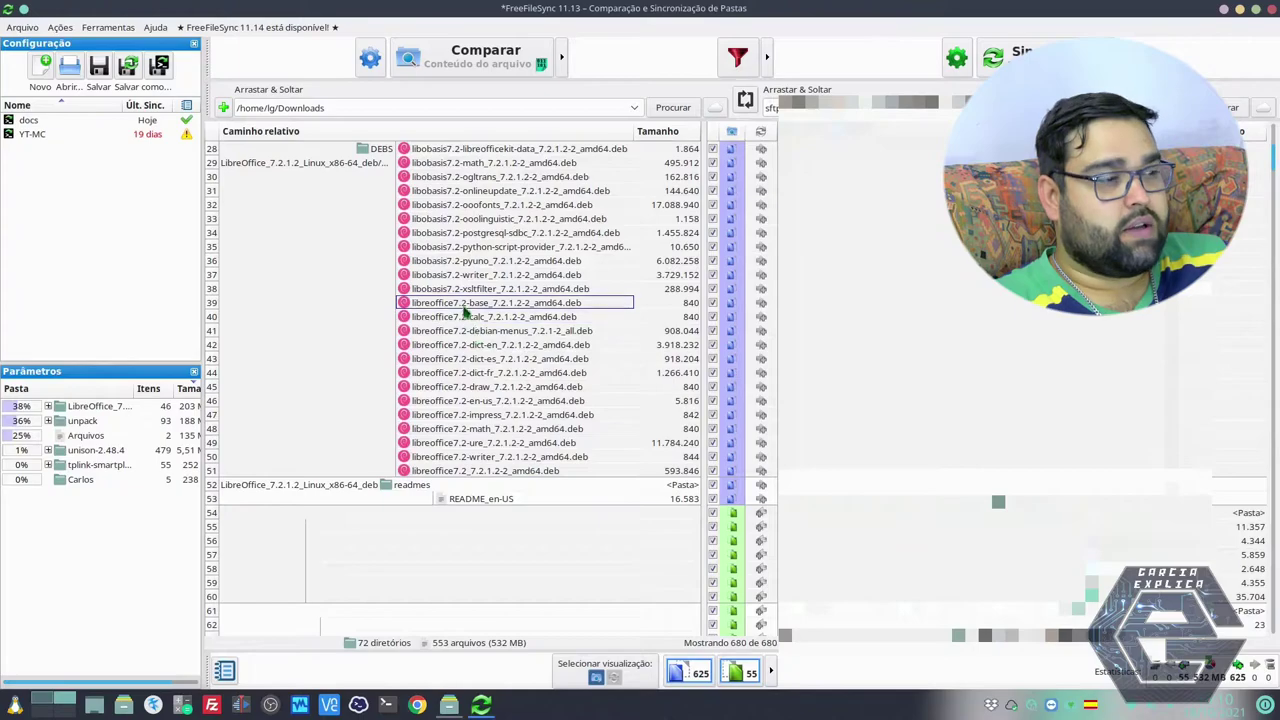
Load the saved docs configuration and compare its folder pairs.
{"action": "left_click", "coordinate": [80, 122]}
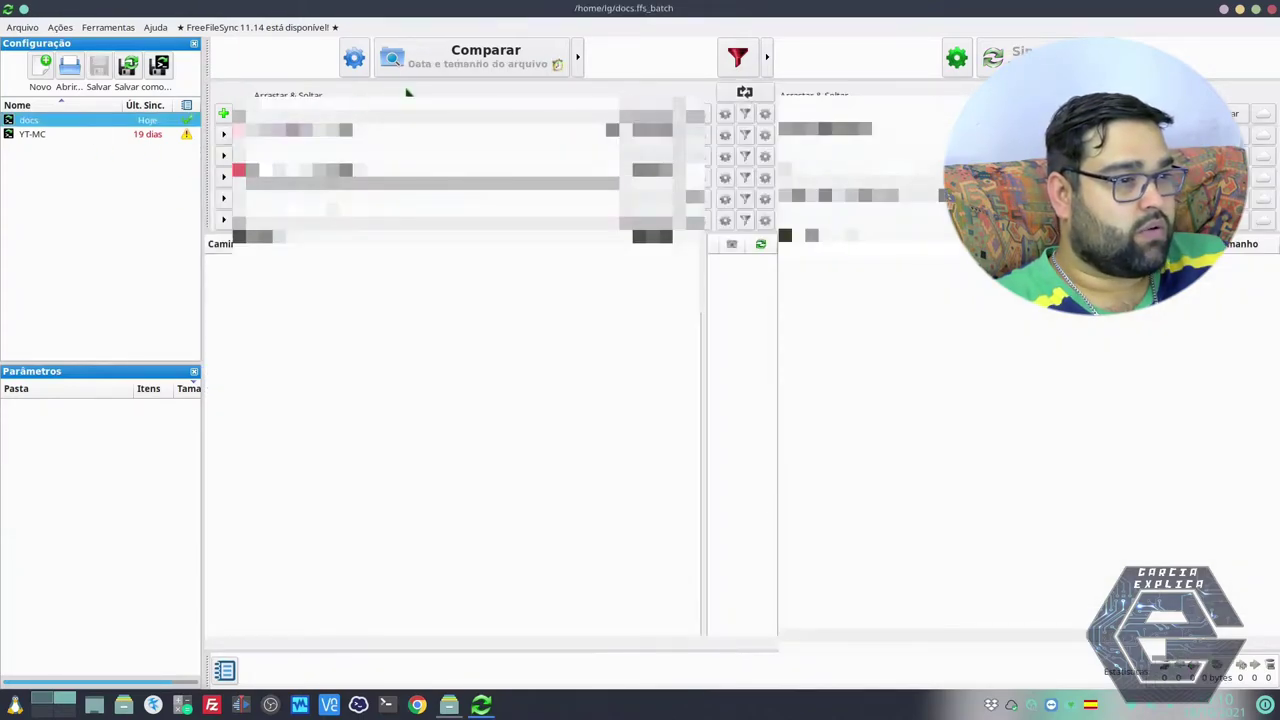
{"action": "left_click", "coordinate": [458, 64]}
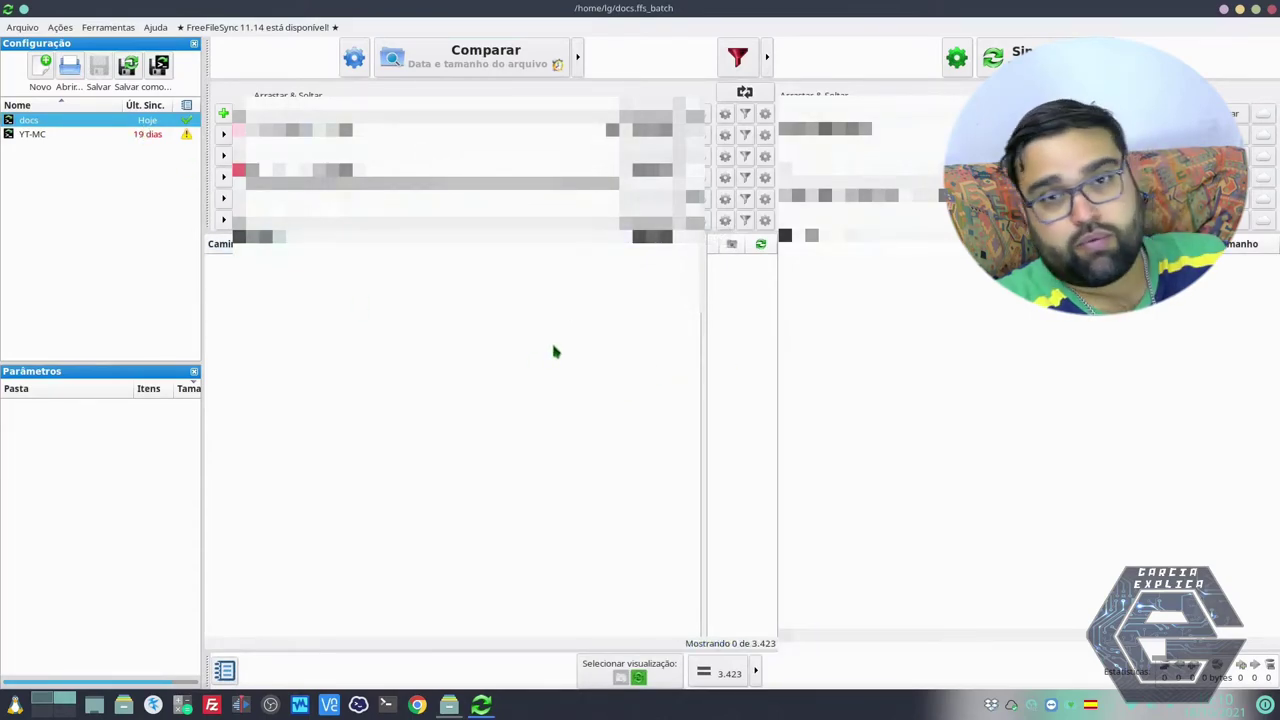
{"action": "left_click", "coordinate": [480, 62]}
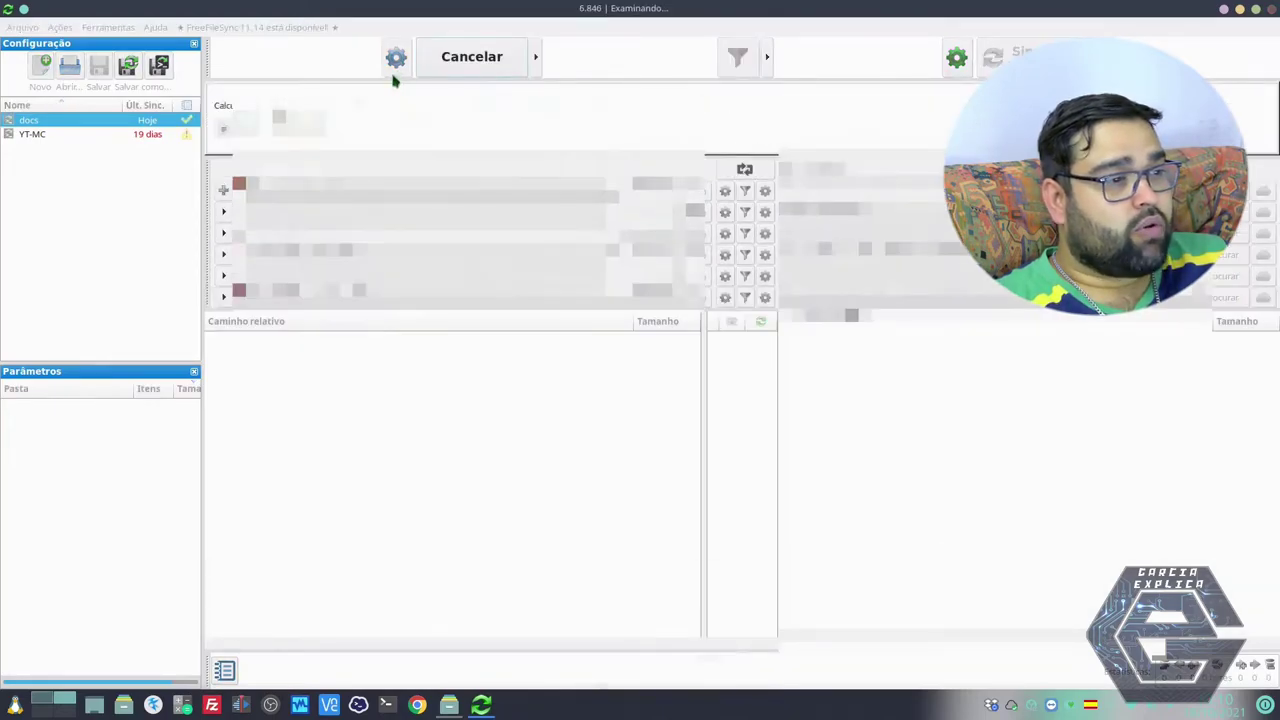
Set the comparison variant for all folder pairs to Conteúdo do arquivo, start the comparison and cancel it.
{"action": "left_click", "coordinate": [355, 58]}
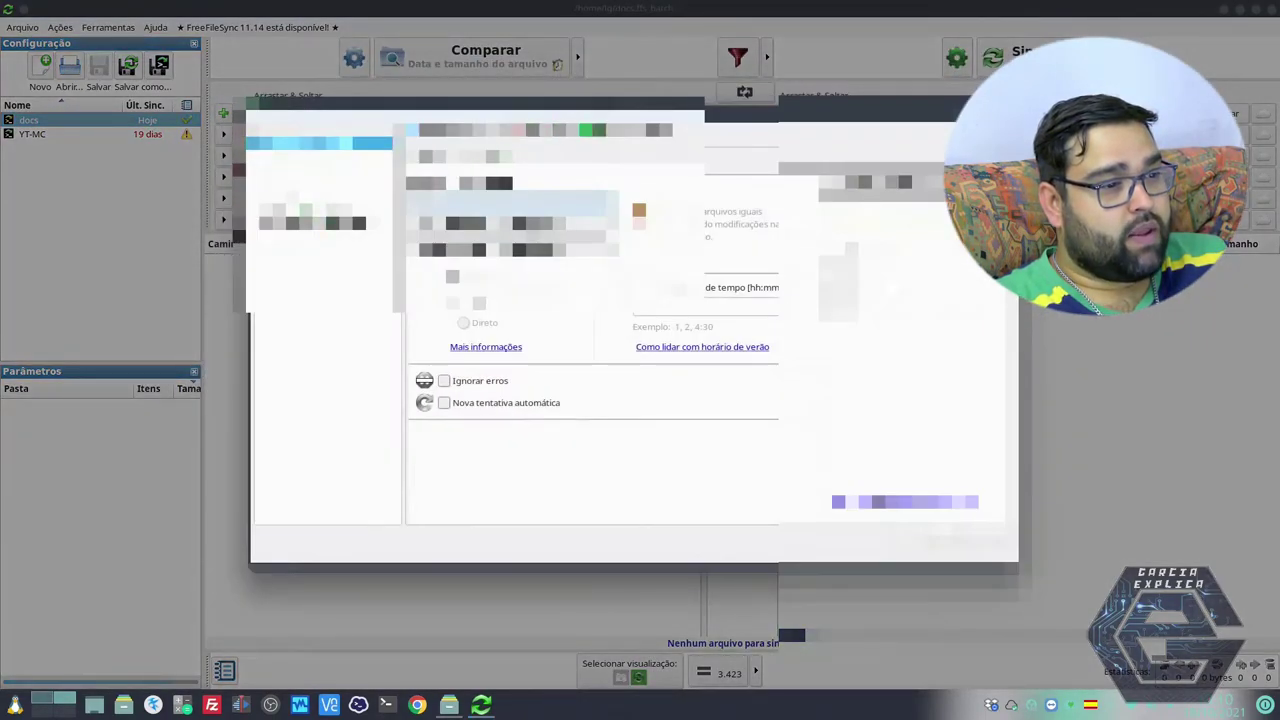
{"action": "left_click", "coordinate": [630, 137]}
{"action": "left_click", "coordinate": [466, 138]}
{"action": "left_click", "coordinate": [458, 236]}
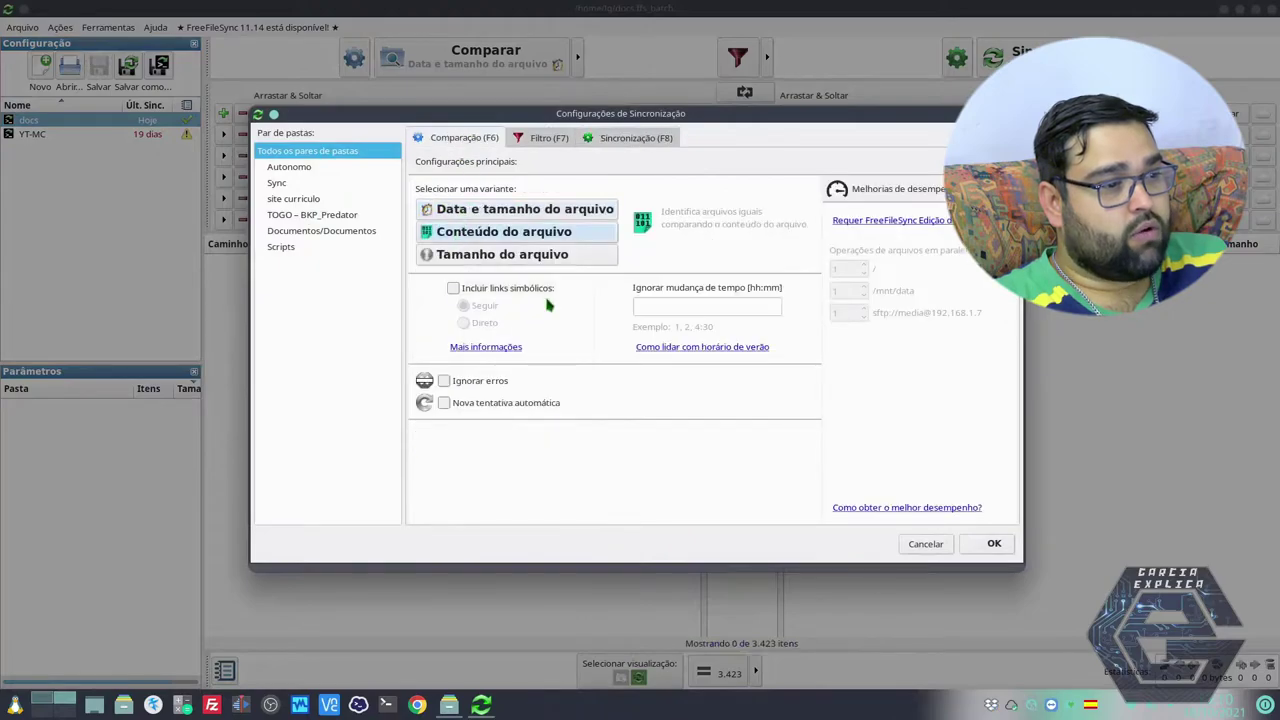
{"action": "left_click", "coordinate": [988, 544]}
{"action": "left_click", "coordinate": [490, 72]}
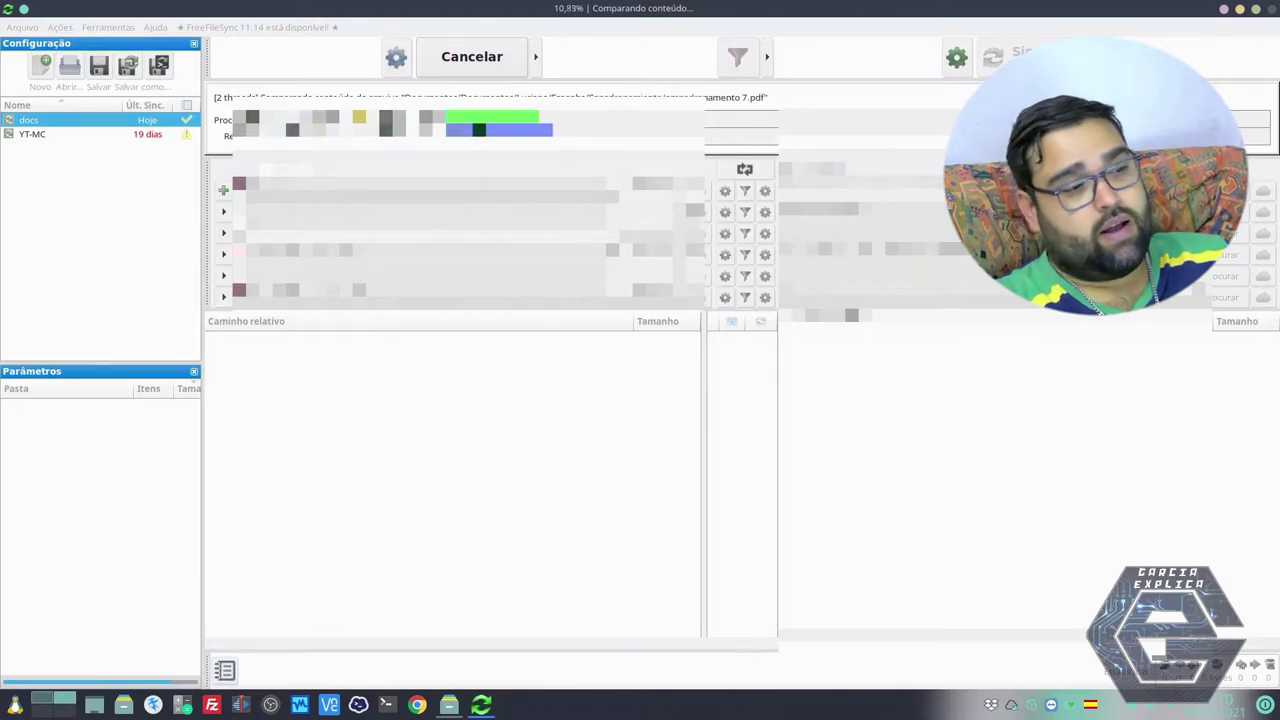
{"action": "left_click", "coordinate": [475, 62]}
Restore the Data e tamanho do arquivo comparison variant and compare the docs folder pairs again.
{"action": "left_click", "coordinate": [369, 60]}
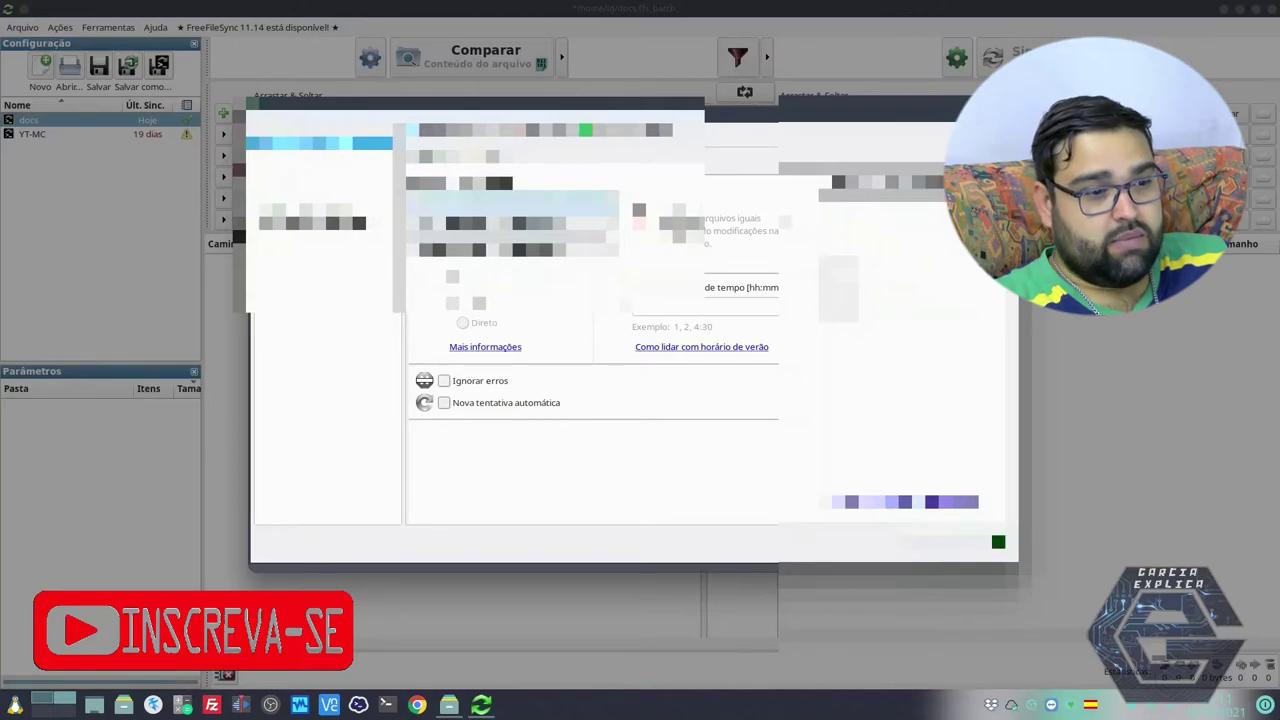
{"action": "left_click", "coordinate": [999, 542]}
{"action": "left_click", "coordinate": [469, 64]}
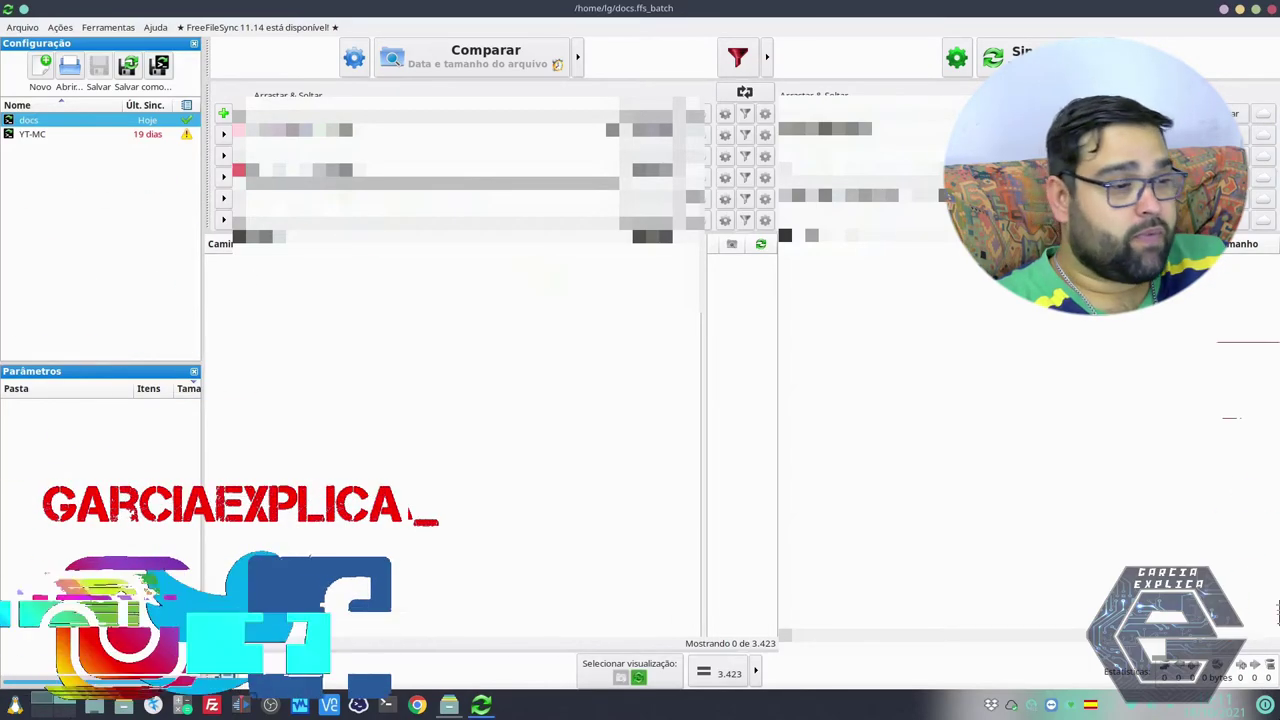
Switch to the Dolphin file manager, open the Início folder and show the terminal panel.
{"action": "left_click", "coordinate": [449, 704]}
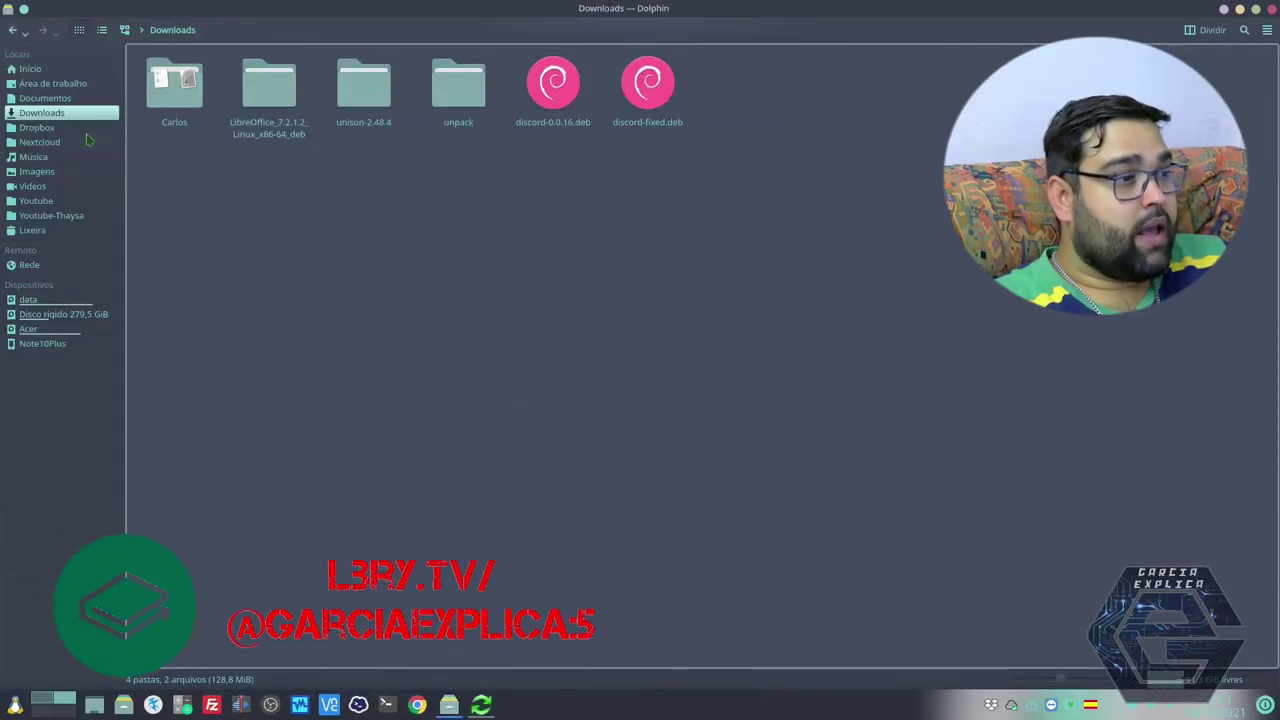
{"action": "left_click", "coordinate": [49, 70]}
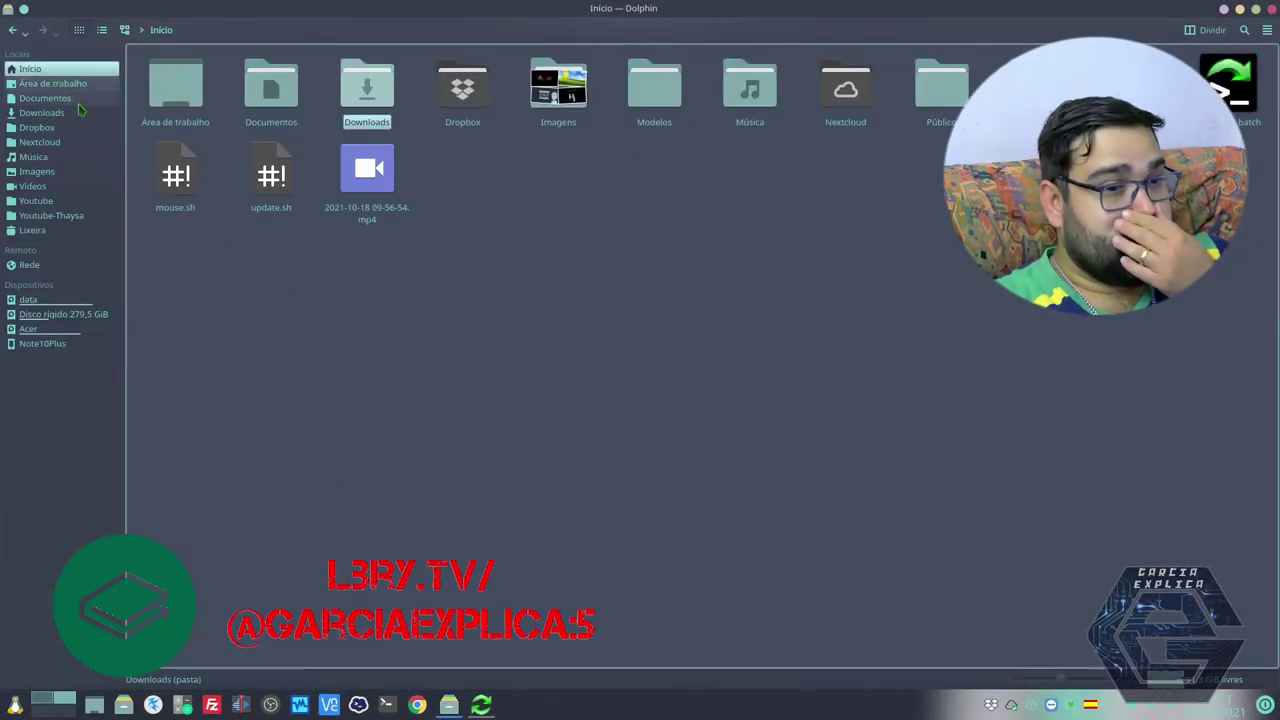
{"action": "left_click", "coordinate": [705, 354]}
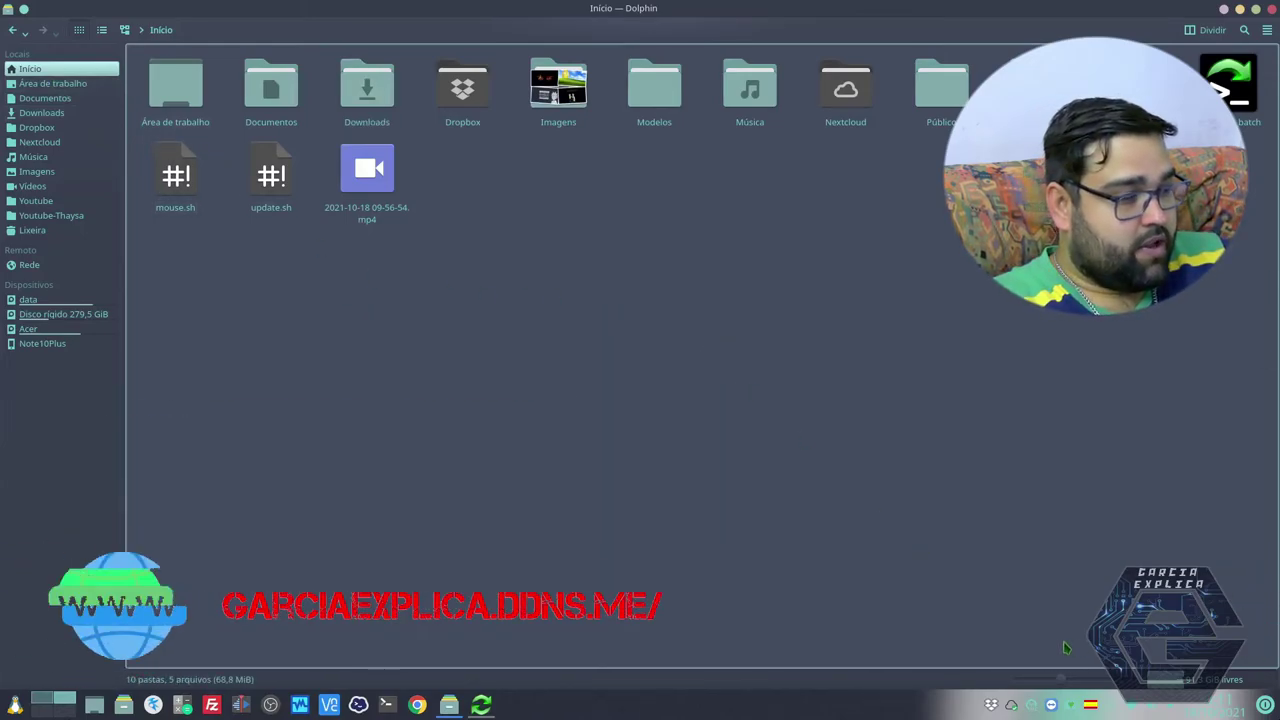
{"action": "key", "text": "F4"}
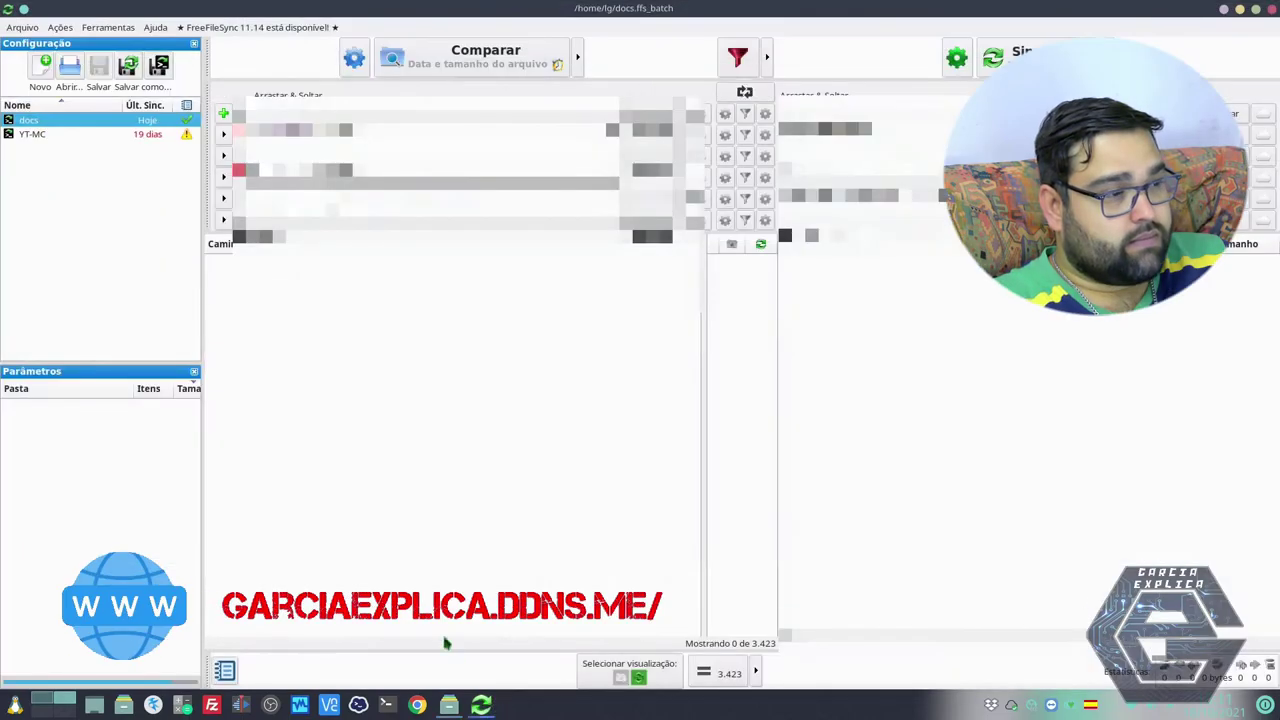
Alternate between the YT-MC and docs batch configurations to view their folder pairs, ending on YT-MC.
{"action": "left_click", "coordinate": [32, 135]}
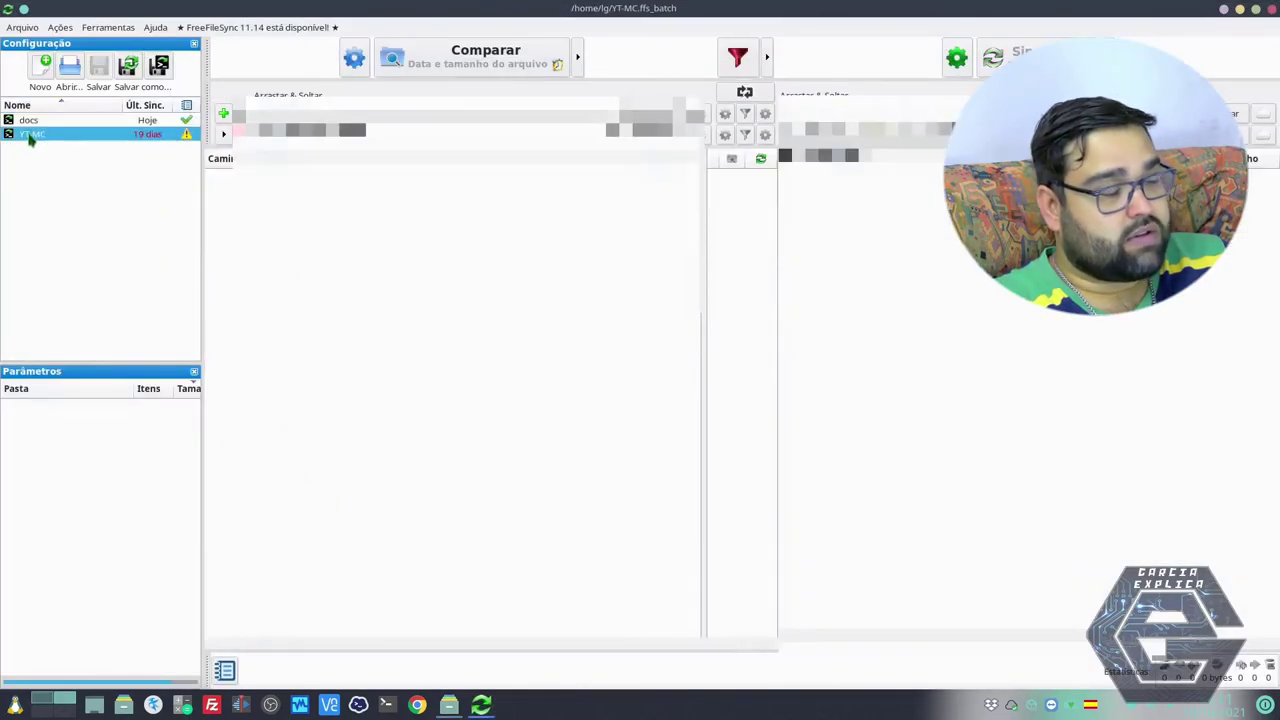
{"action": "left_click", "coordinate": [40, 121]}
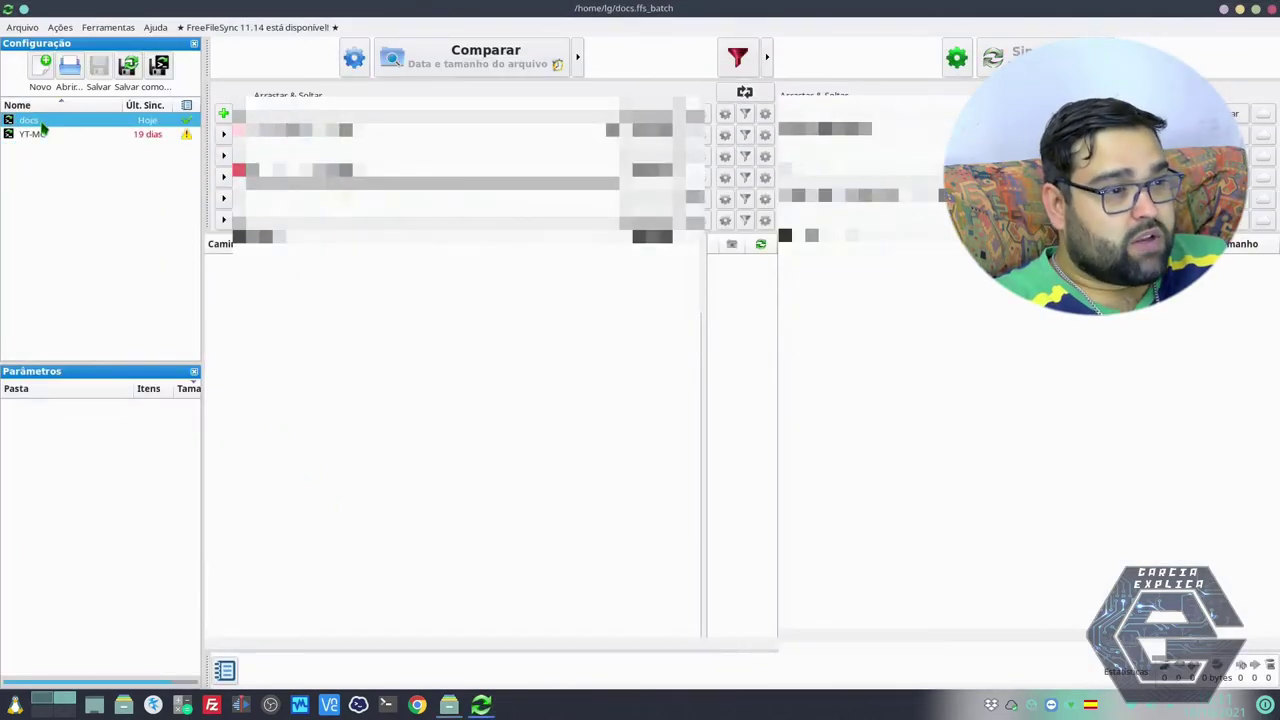
{"action": "left_click", "coordinate": [34, 134]}
{"action": "left_click", "coordinate": [44, 124]}
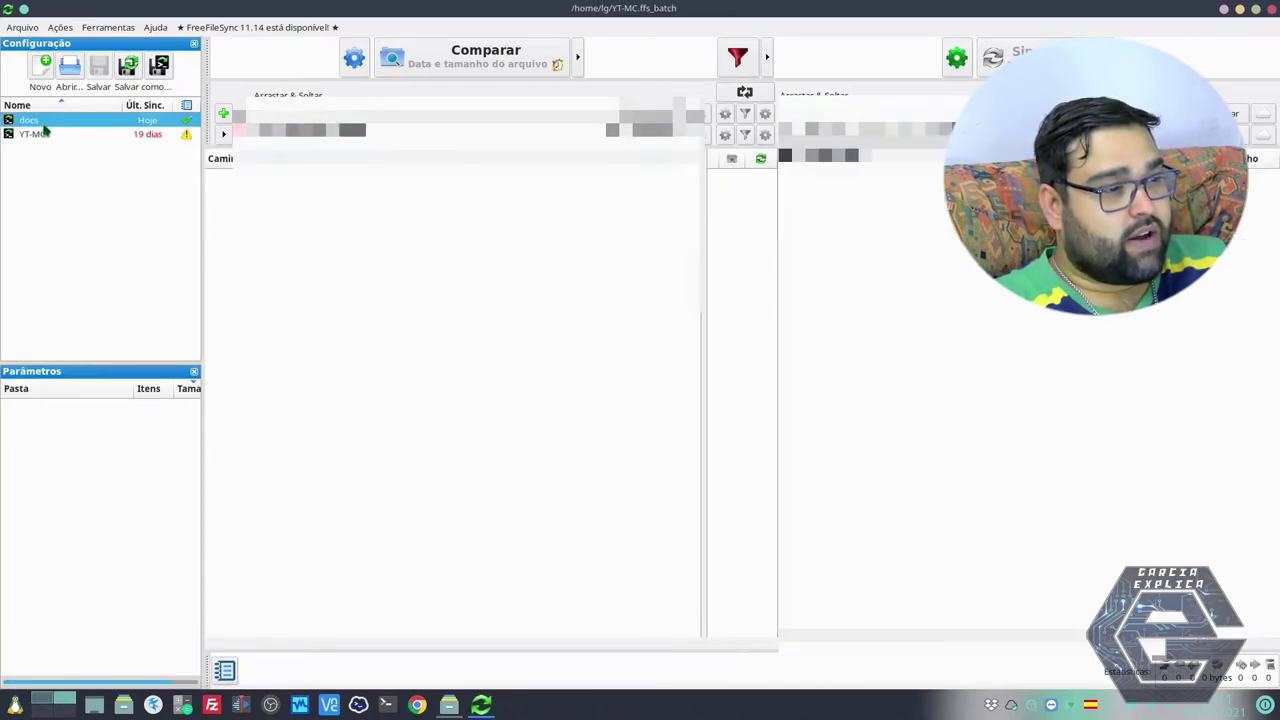
{"action": "left_click", "coordinate": [60, 134]}
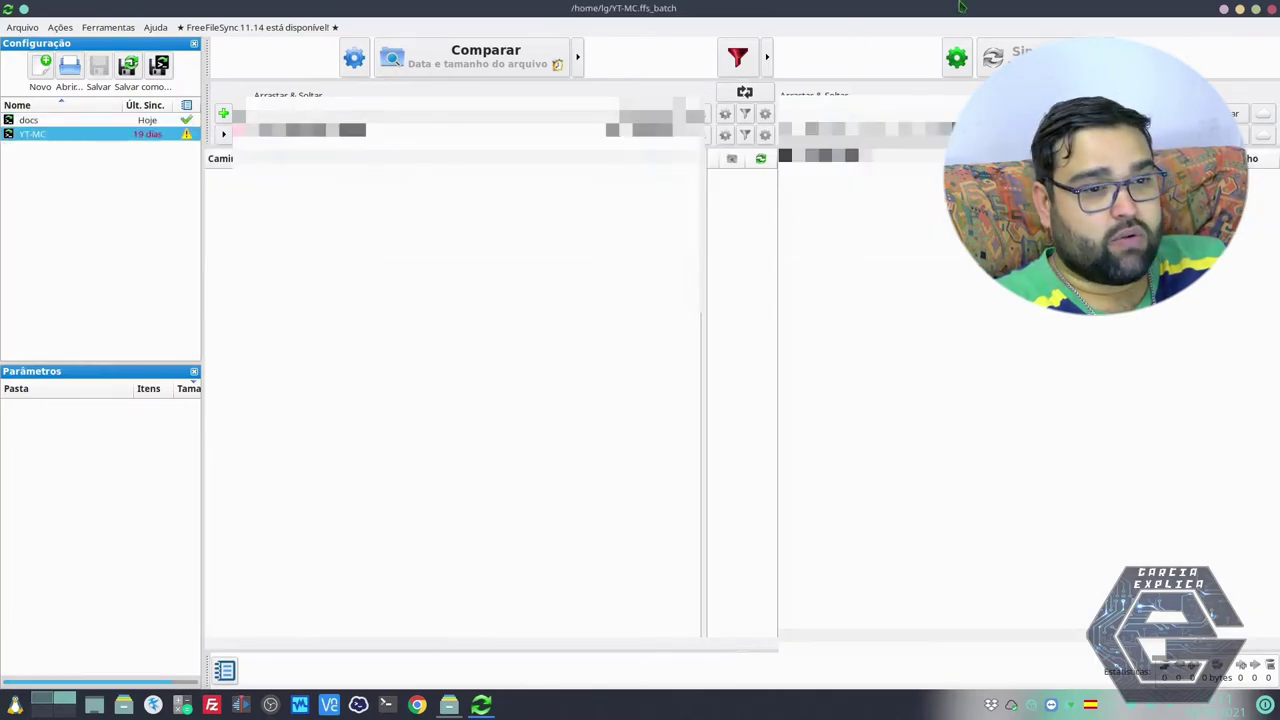
Switch to Dolphin, run freefilesync docs.ffs_batch in its terminal panel, and point out the command used.
{"action": "left_click", "coordinate": [1240, 10]}
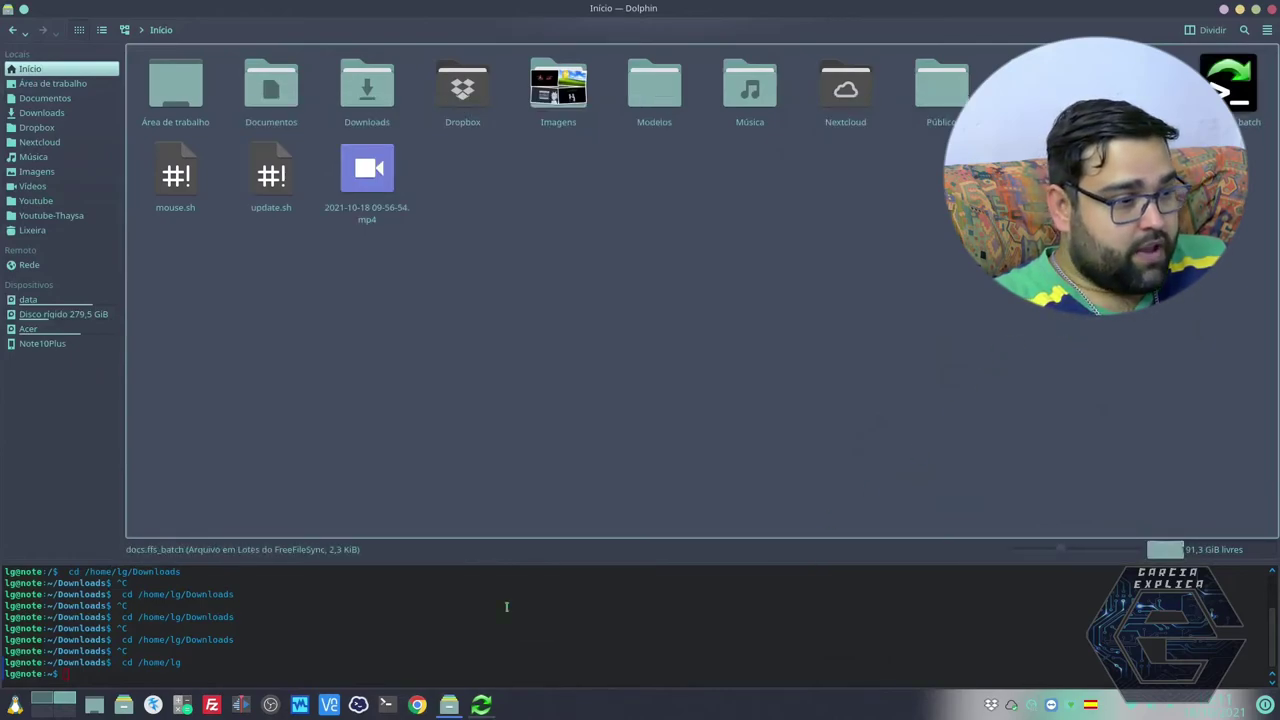
{"action": "left_click", "coordinate": [315, 632]}
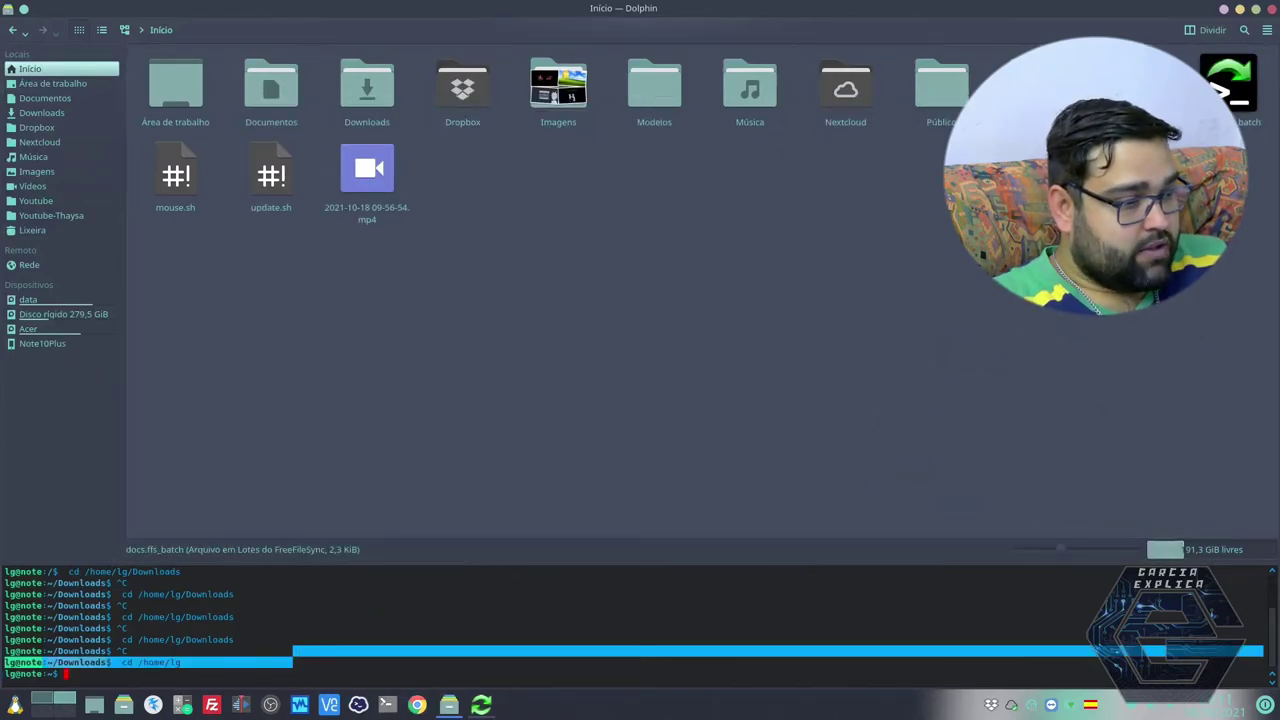
{"action": "type", "text": "freefilesync d"}
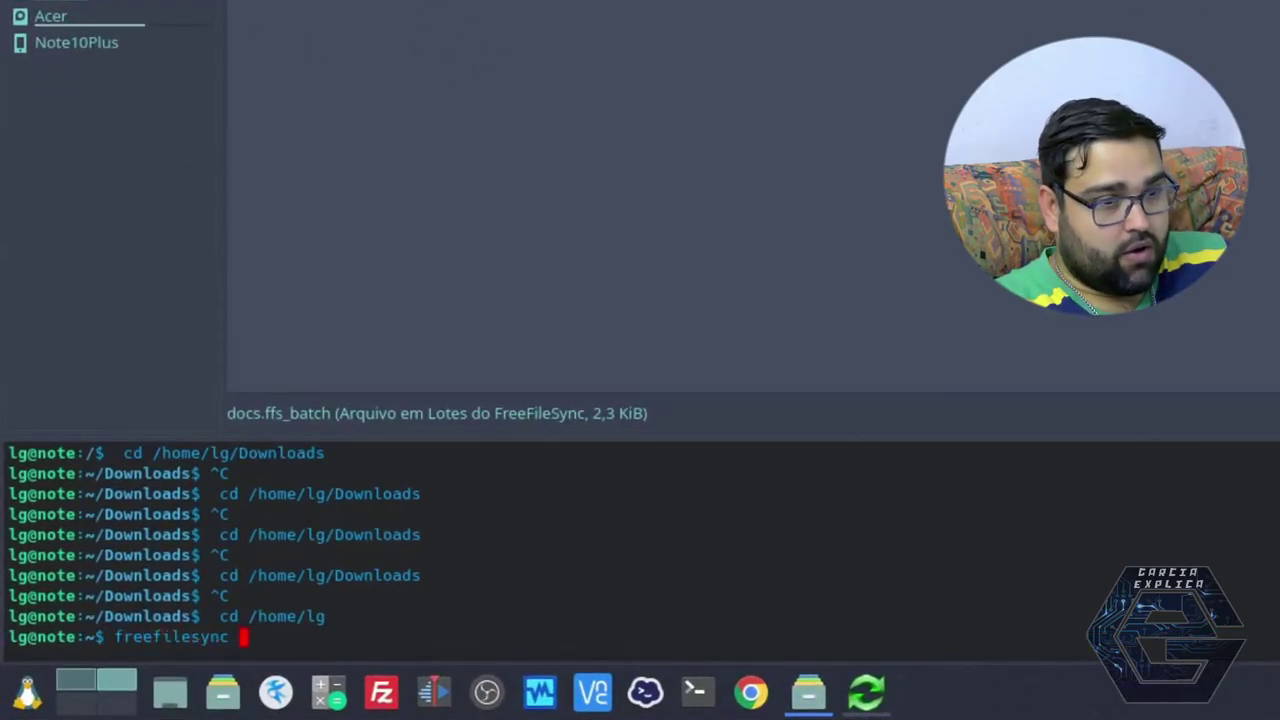
{"action": "key", "text": "Tab"}
{"action": "key", "text": "Return"}
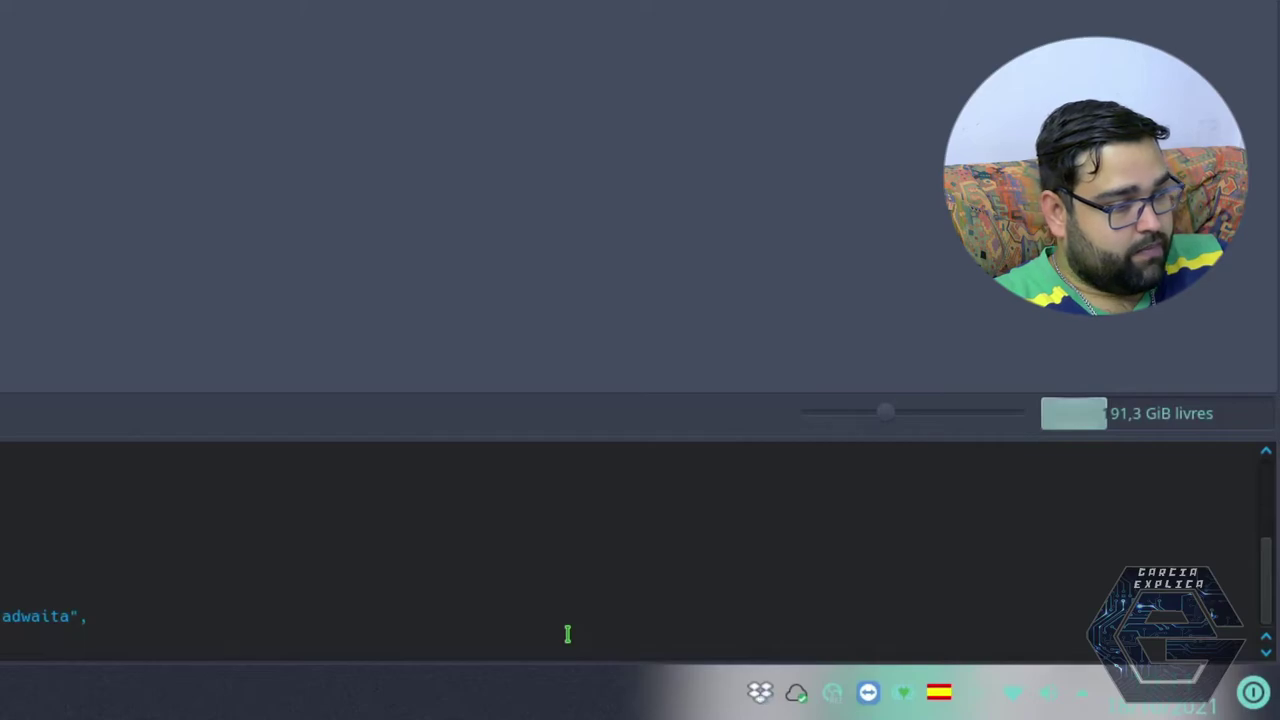
{"action": "left_click", "coordinate": [764, 698]}
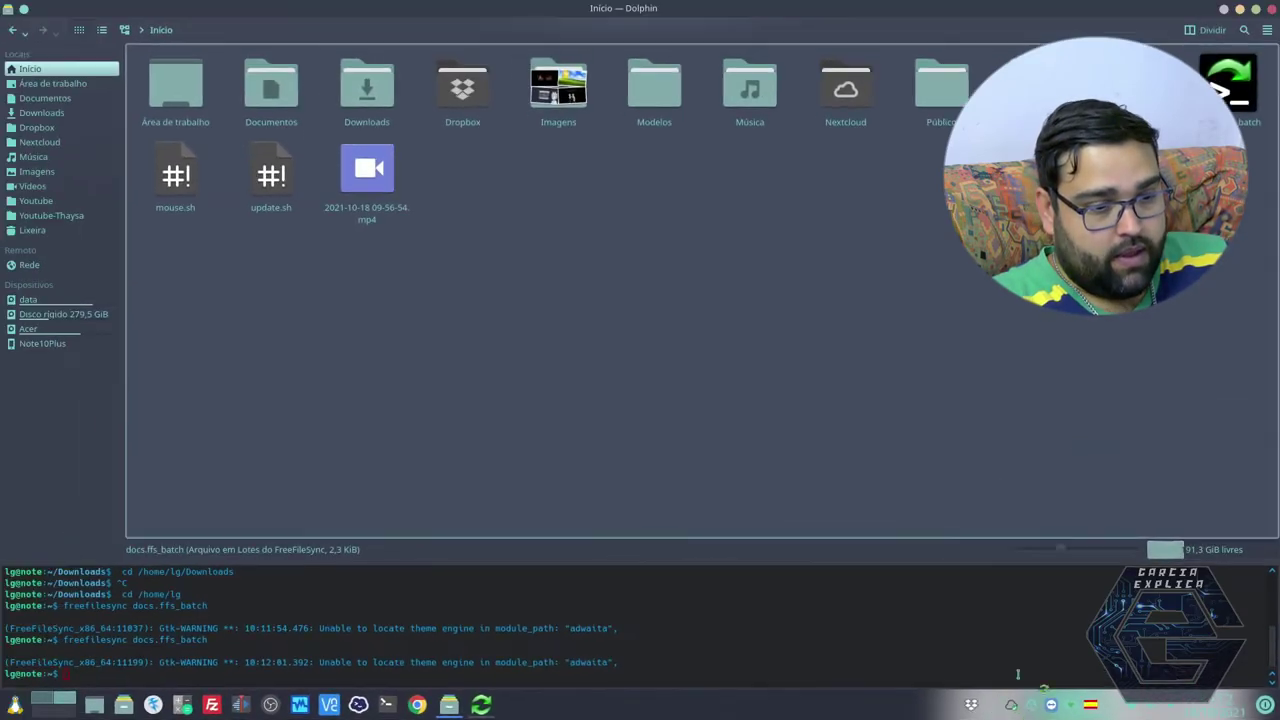
{"action": "left_click", "coordinate": [990, 705]}
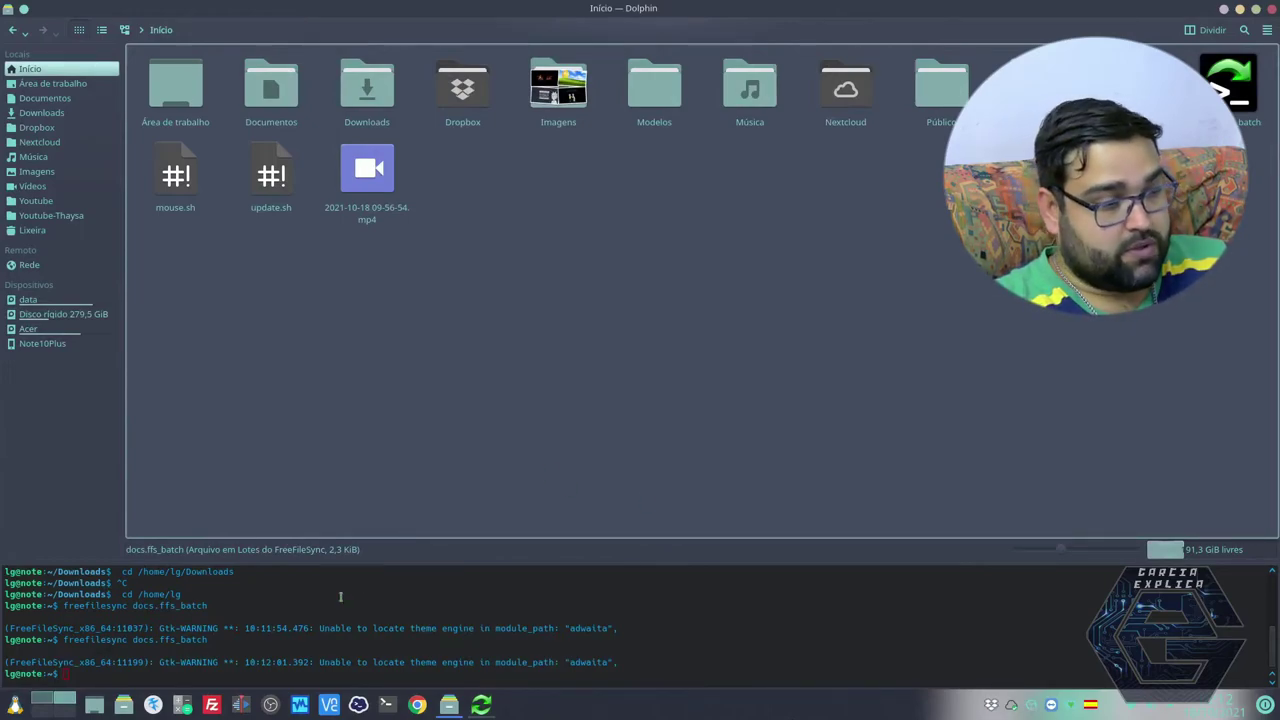
{"action": "left_click_drag", "start_coordinate": [63, 605], "coordinate": [208, 605]}
{"action": "left_click", "coordinate": [216, 605]}
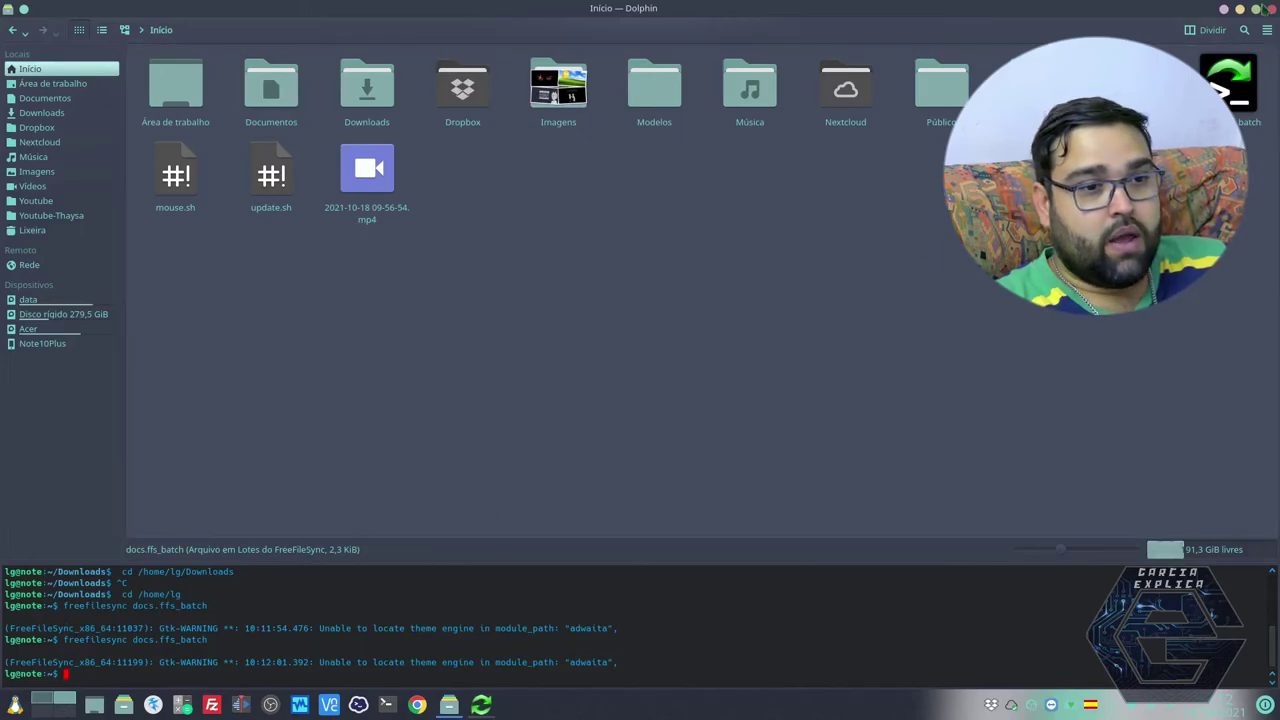
Return to FreeFileSync and view the folder pairs of the docs and YT-MC batch configurations.
{"action": "left_click", "coordinate": [1240, 9]}
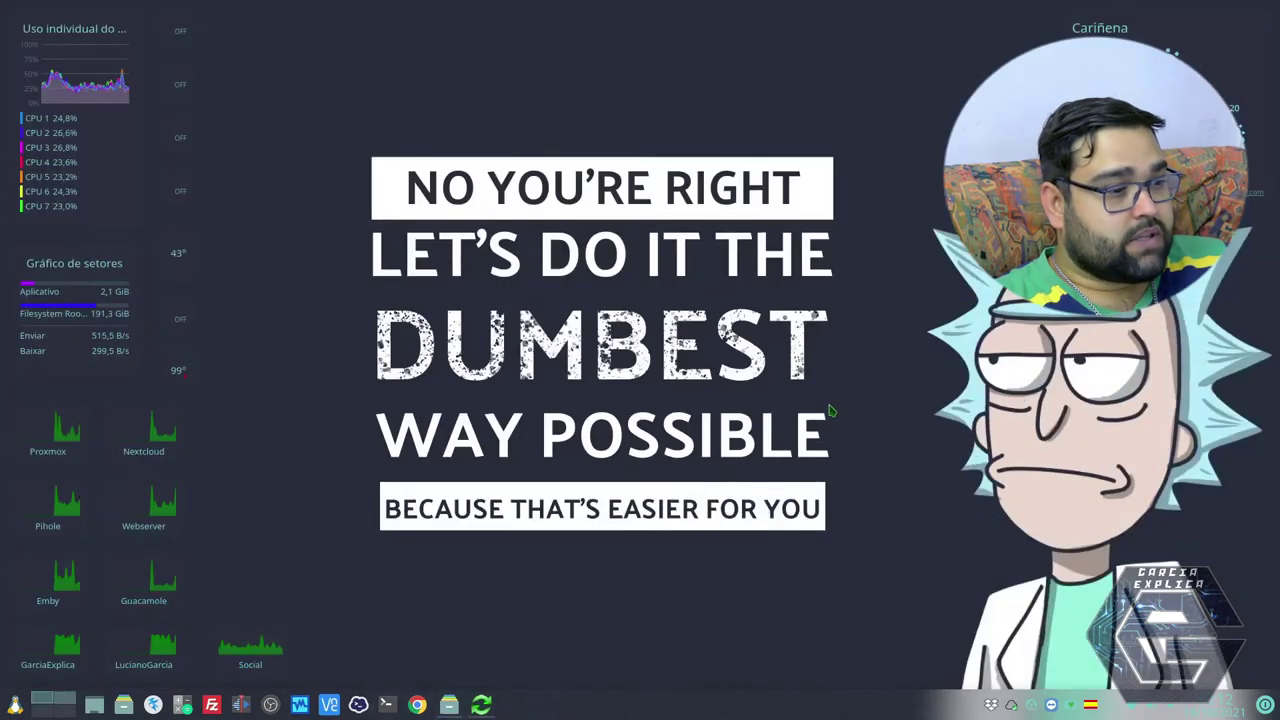
{"action": "left_click", "coordinate": [483, 705]}
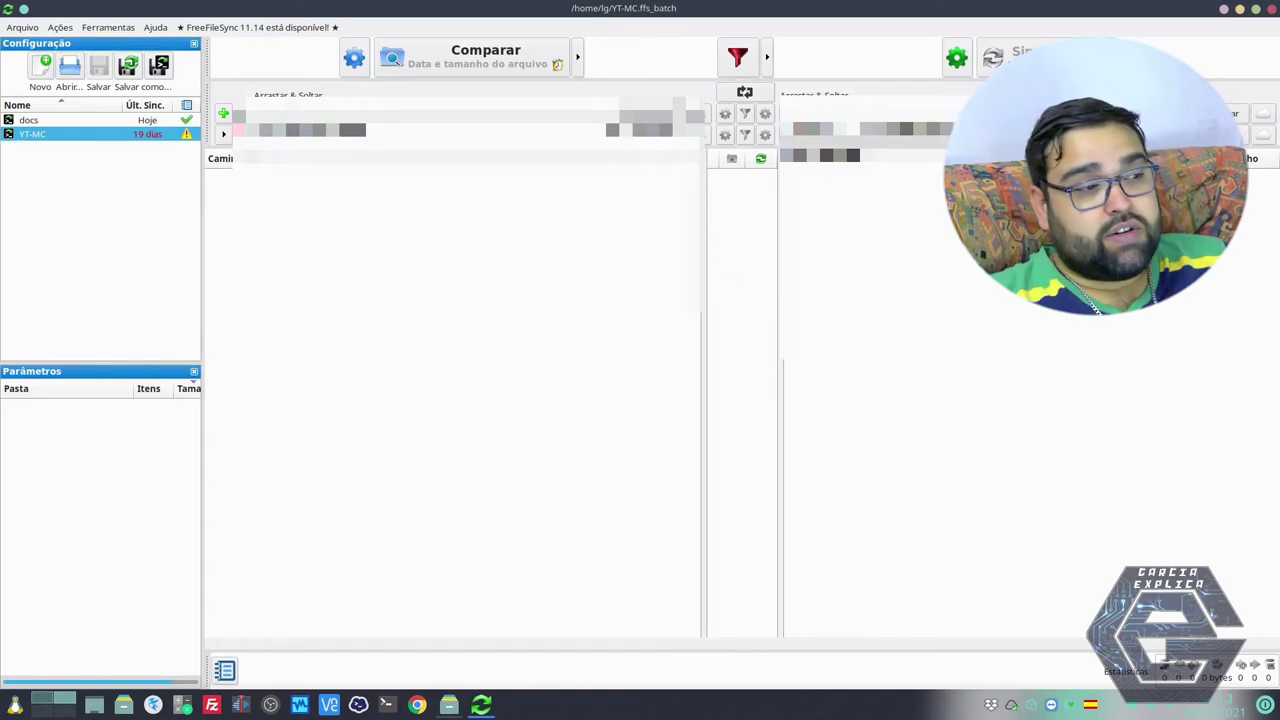
{"action": "left_click", "coordinate": [119, 121]}
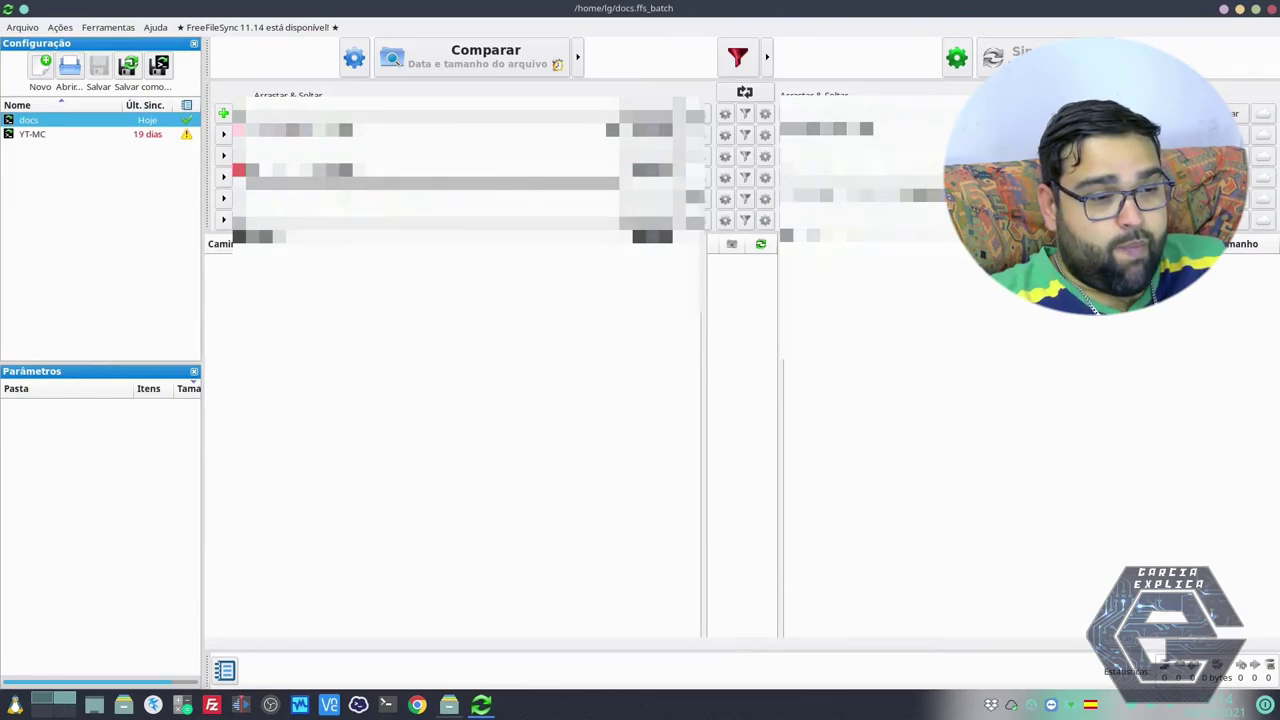
{"action": "left_click", "coordinate": [88, 136]}
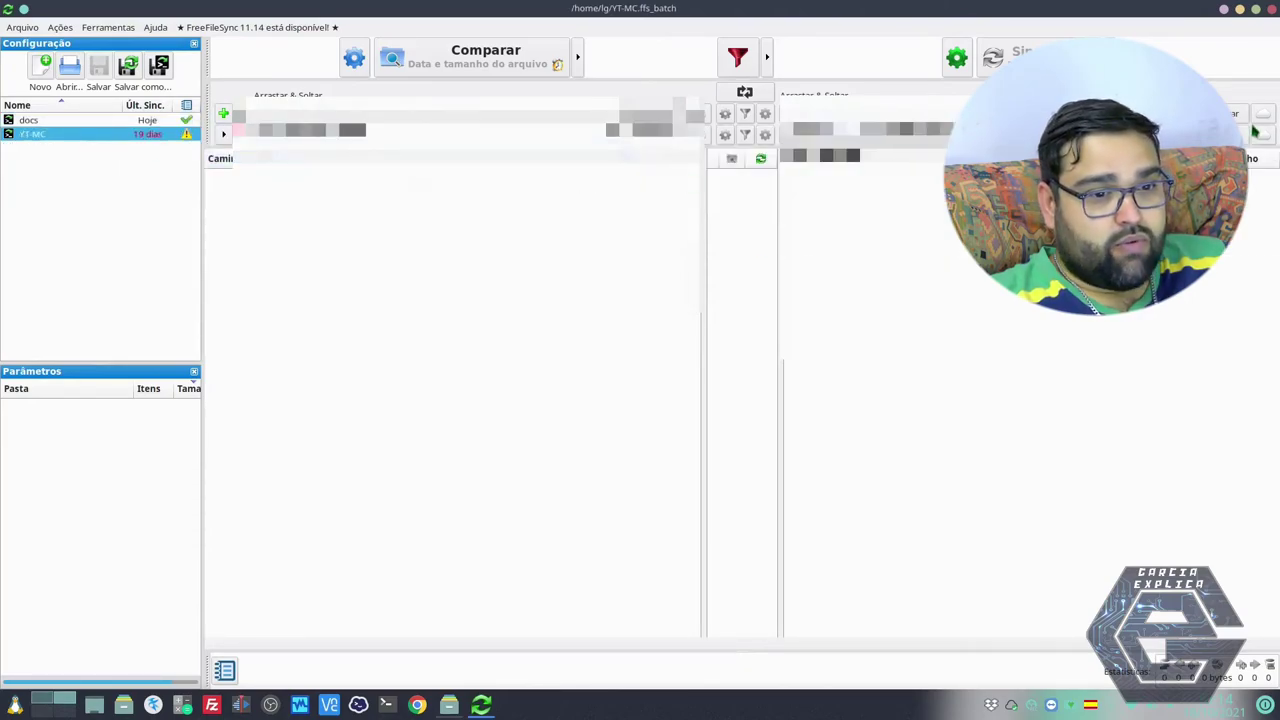
Examine the SFTP connection settings of a YT-MC folder pair, check the server's limit for SFTP channels, and cancel the dialog.
{"action": "left_click", "coordinate": [1254, 131]}
{"action": "left_click", "coordinate": [607, 477]}
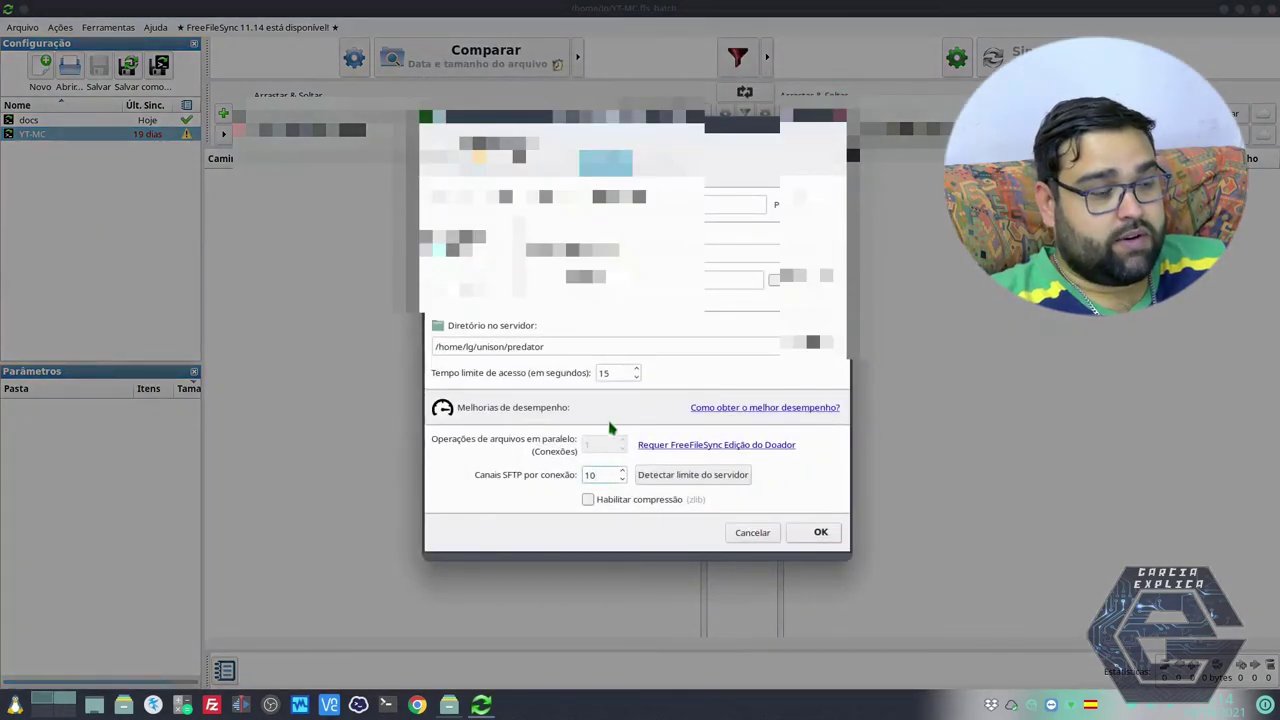
{"action": "double_click", "coordinate": [590, 475]}
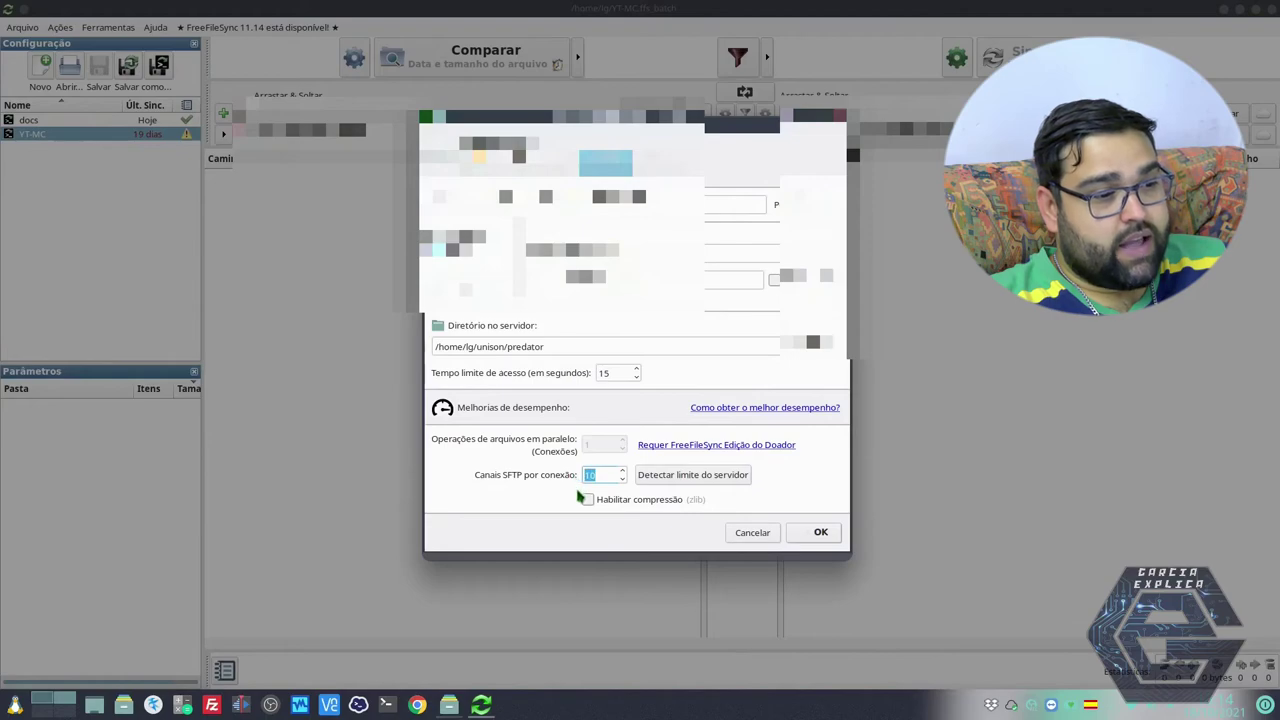
{"action": "left_click", "coordinate": [727, 477]}
{"action": "left_click", "coordinate": [724, 370]}
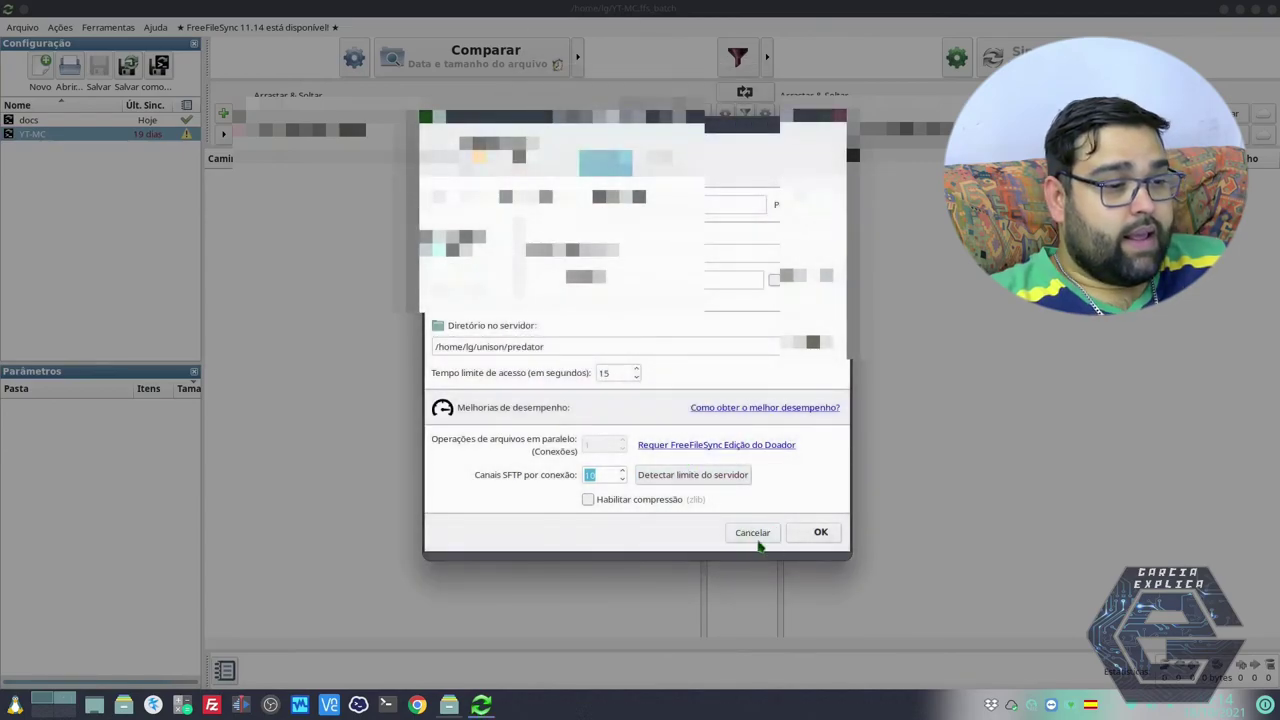
{"action": "left_click", "coordinate": [758, 538]}
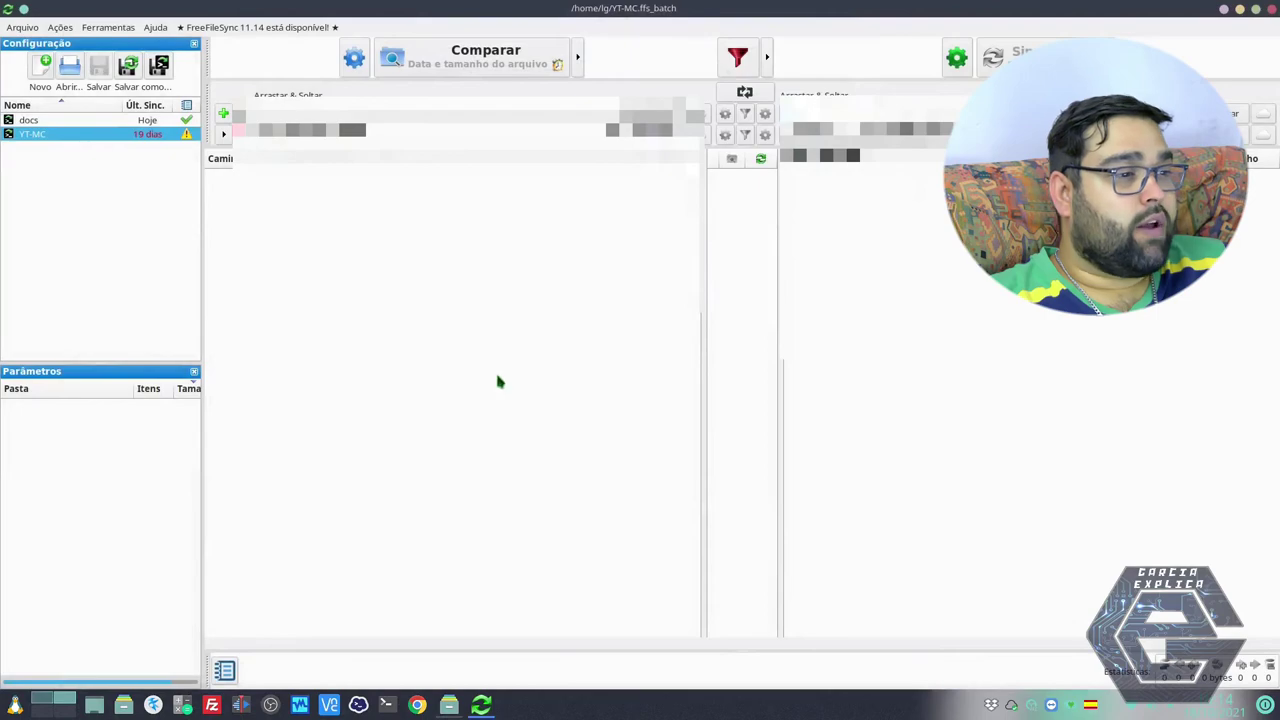
Load the docs batch configuration, and switch to the Dolphin window showing Início with its terminal panel hidden.
{"action": "left_click", "coordinate": [107, 121]}
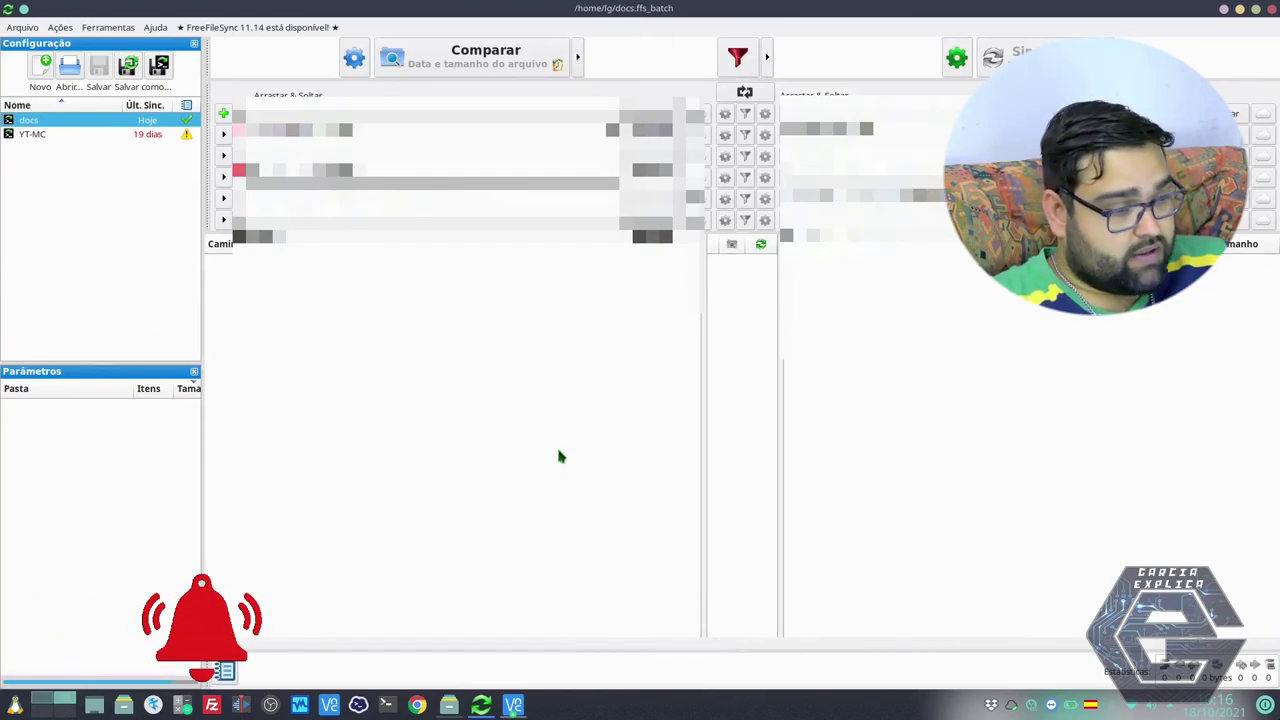
{"action": "key", "text": "ctrl+F2"}
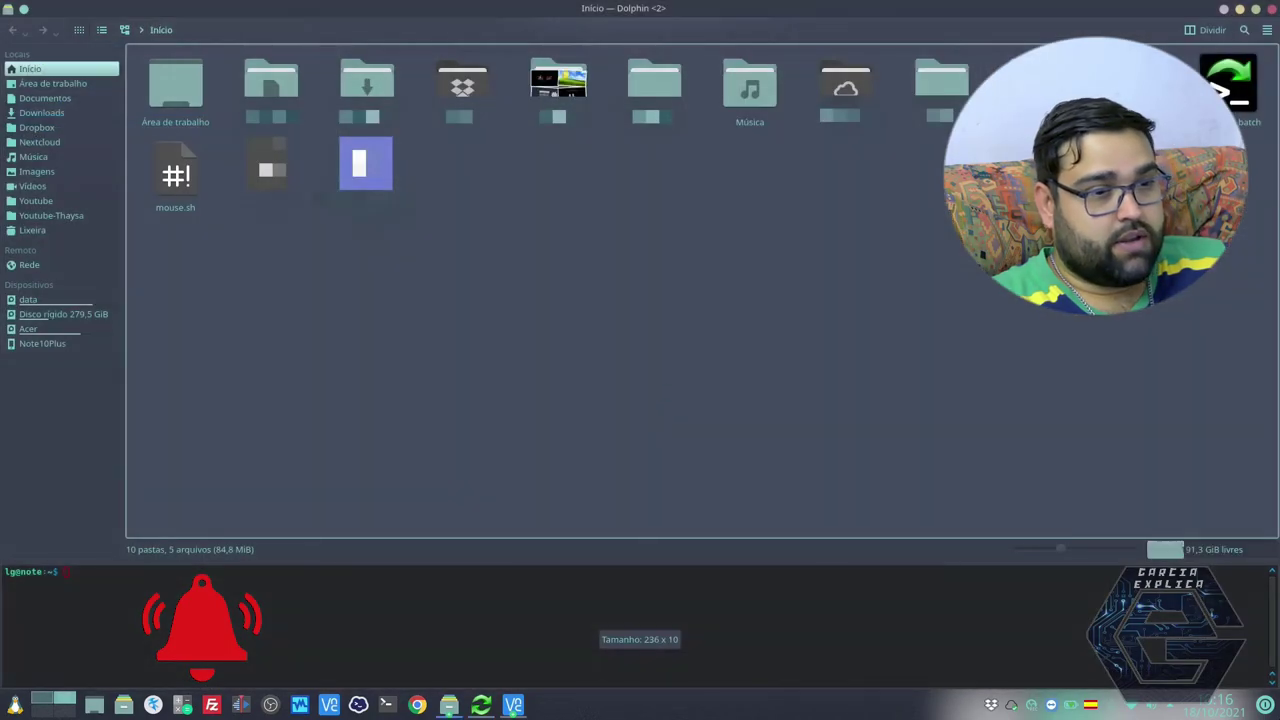
{"action": "key", "text": "F4"}
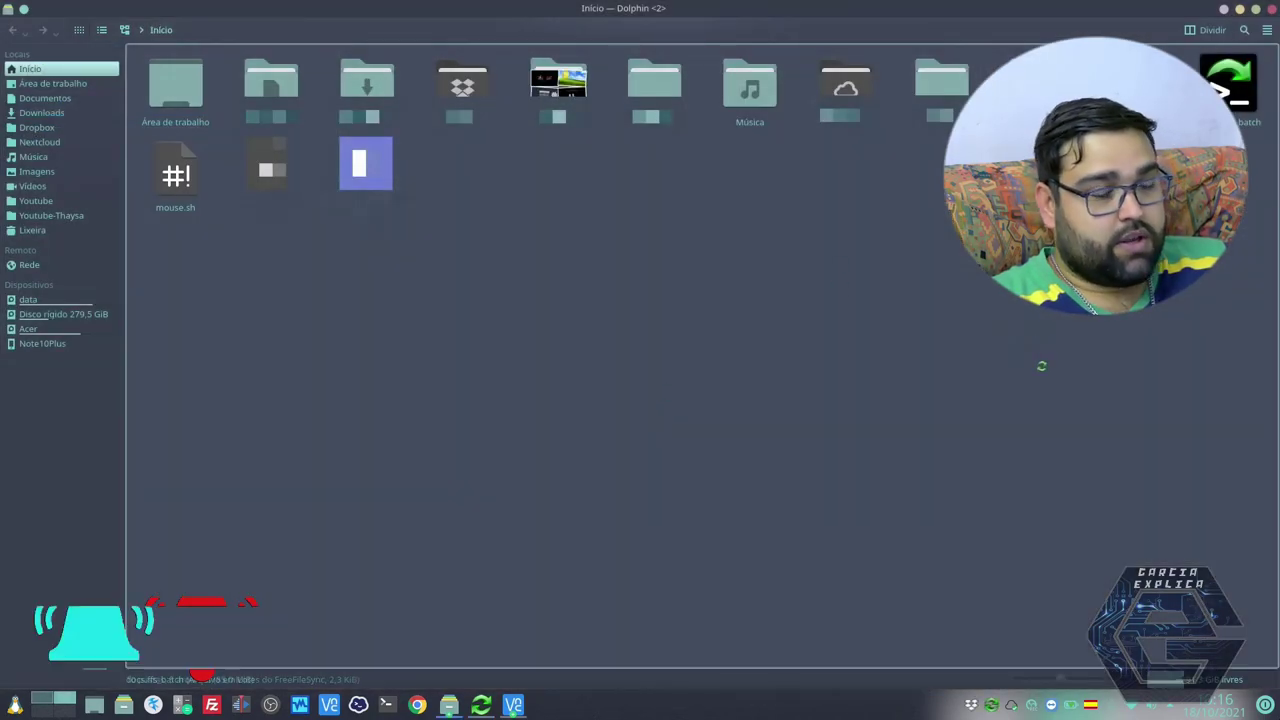